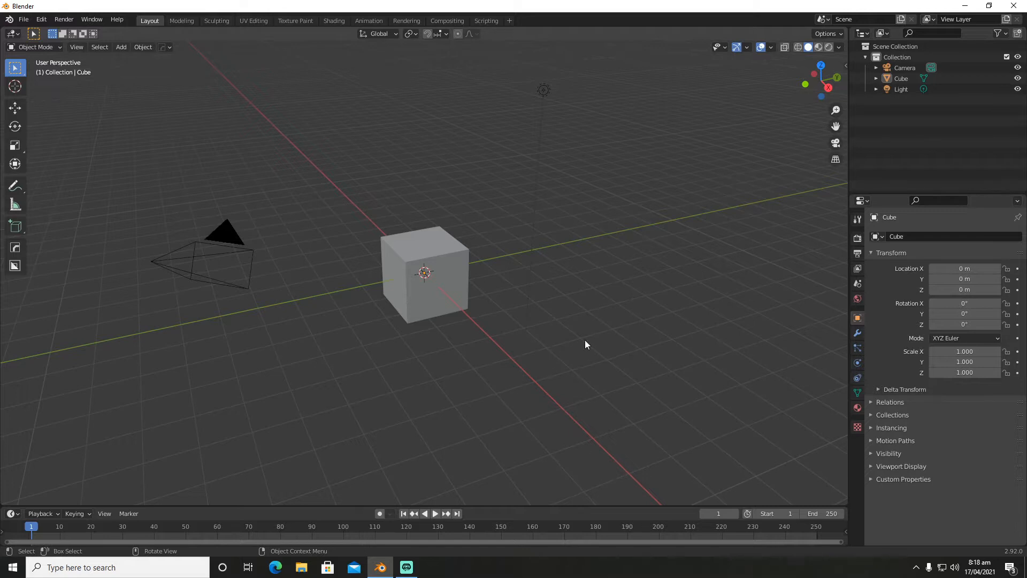
Set the viewport shading to MatCap lighting with Shadow and Cavity enabled
click(840, 48)
click(829, 99)
click(778, 263)
click(779, 275)
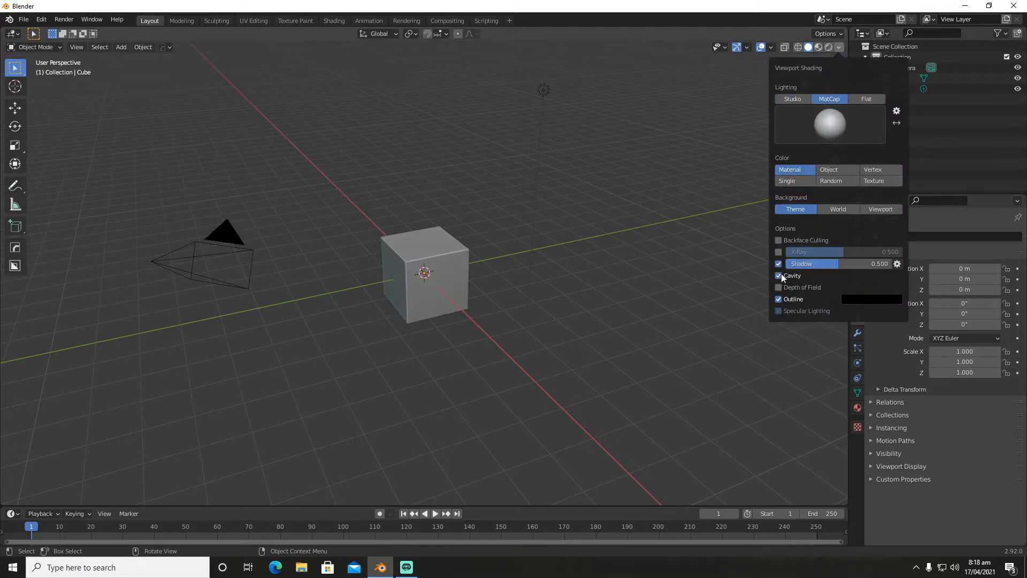
Enable Ambient Occlusion, Bloom and Screen Space Reflections for the Eevee render engine
click(858, 238)
click(879, 309)
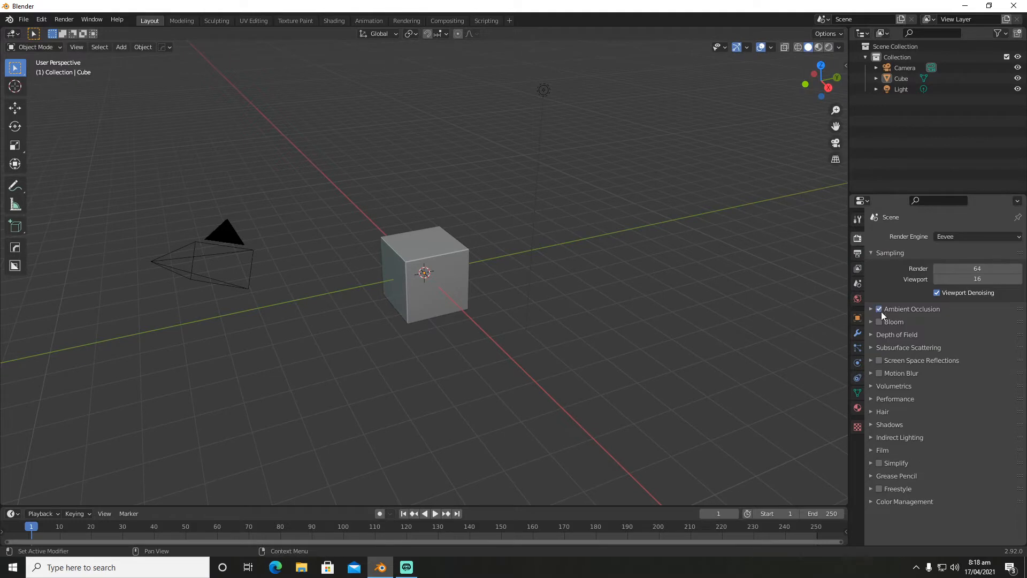
click(879, 360)
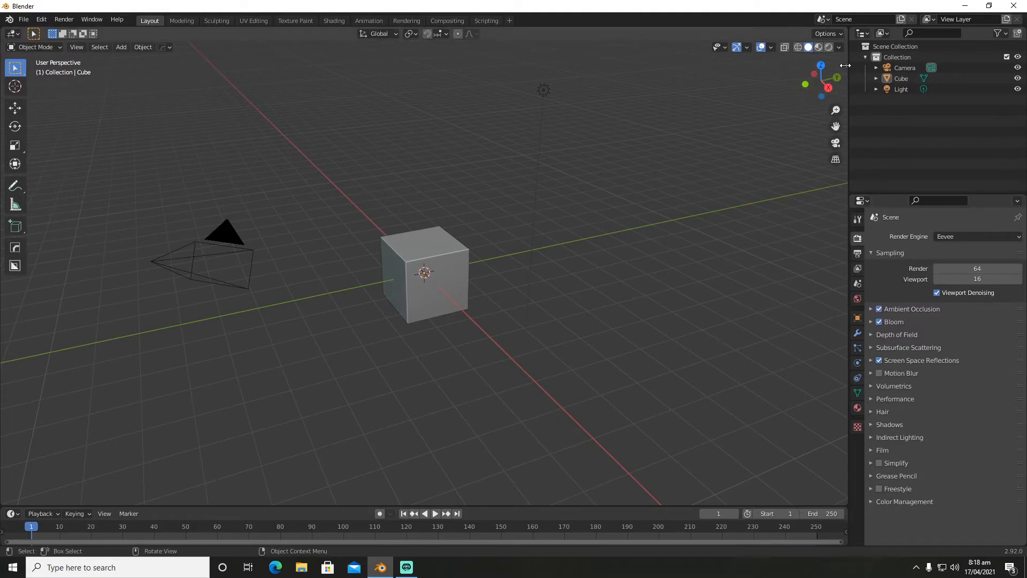
Dock the Shortcut VUr key display at Center and start it
click(844, 67)
click(844, 314)
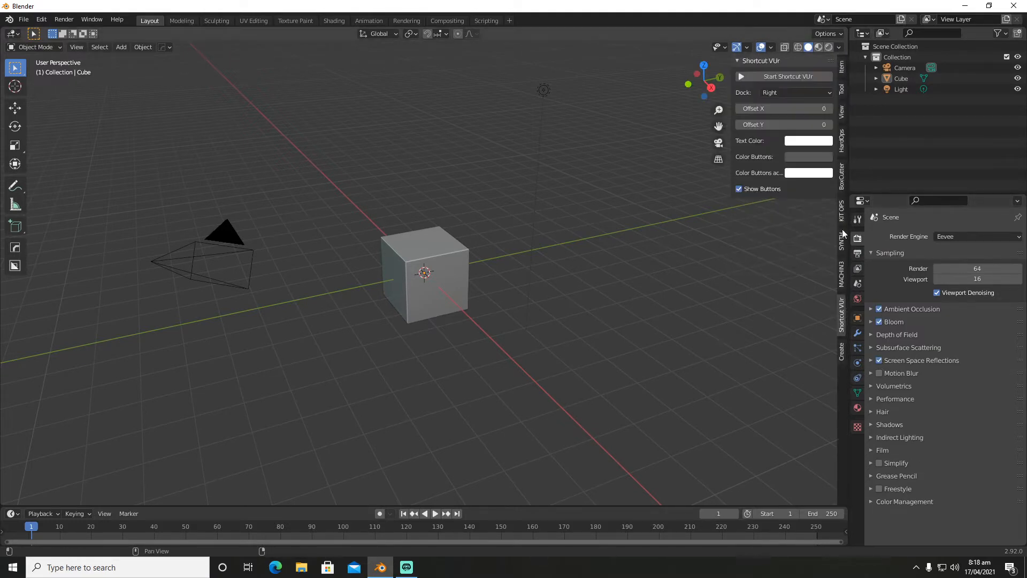
click(818, 93)
click(806, 126)
click(800, 76)
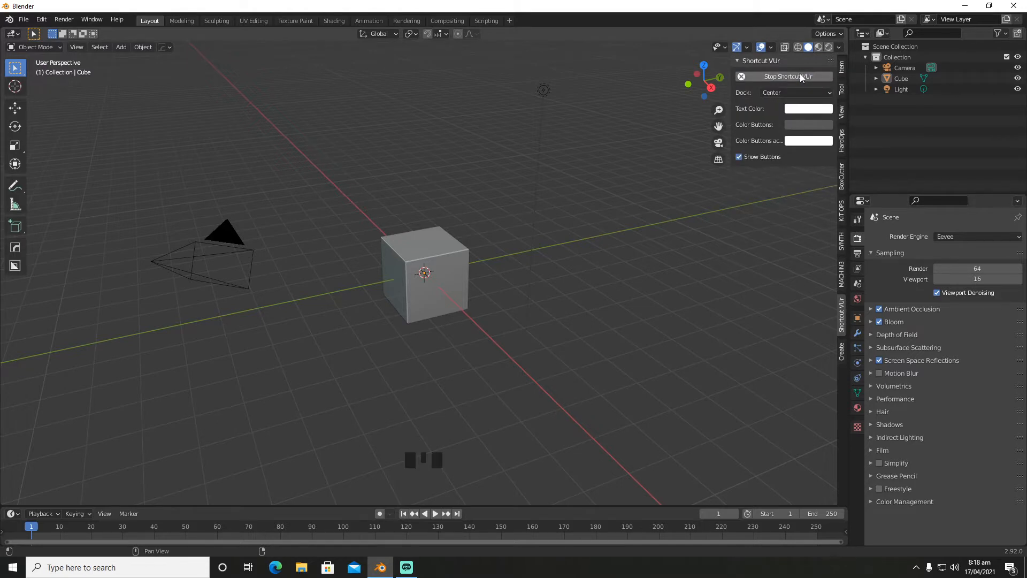
Delete the default cube from the scene
click(466, 266)
key(x)
click(461, 265)
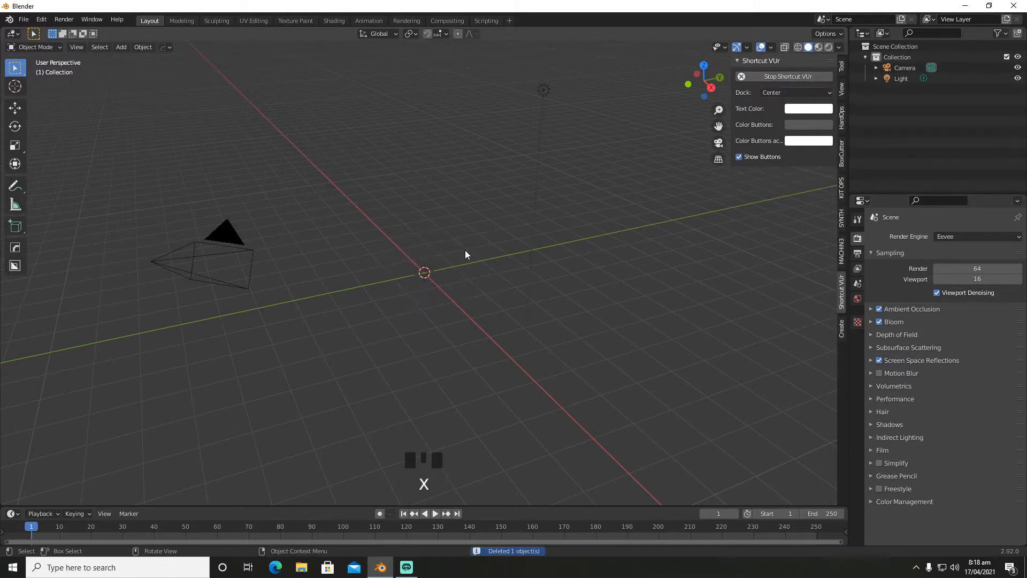
Search the add-on preferences for "lan" and check whether A.N.T.Landscape is enabled
click(42, 20)
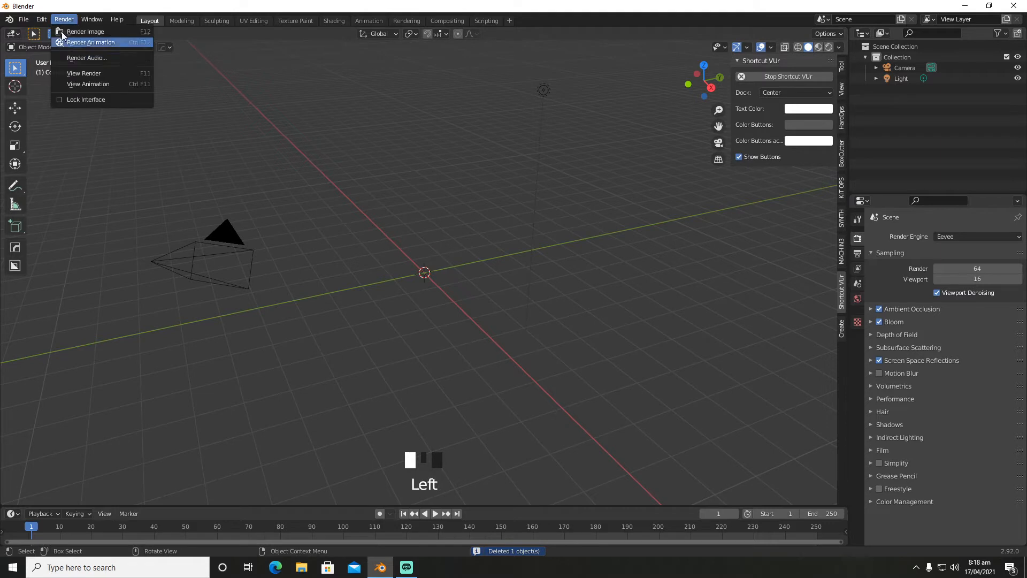
click(66, 171)
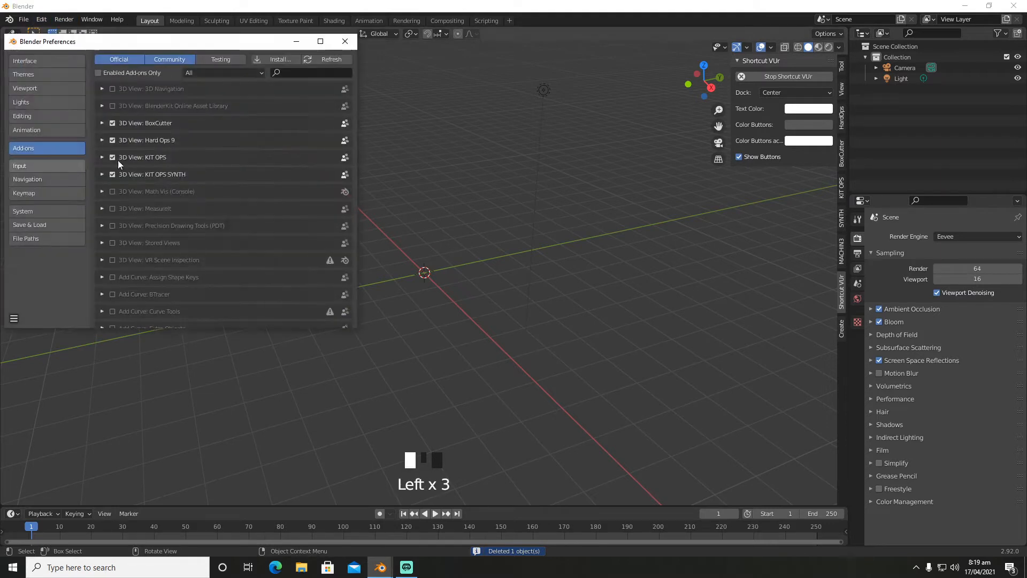
click(300, 72)
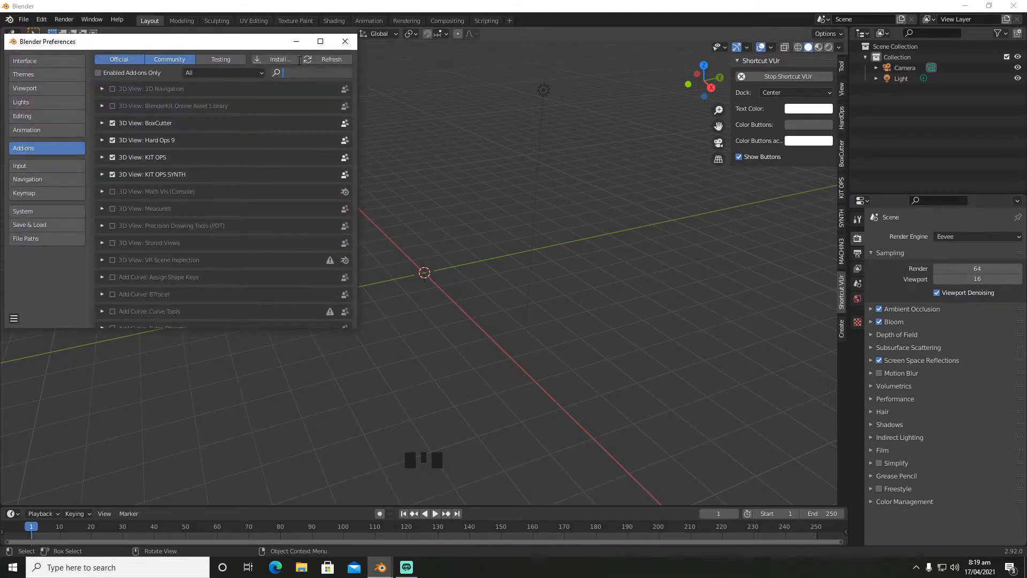
text(lan)
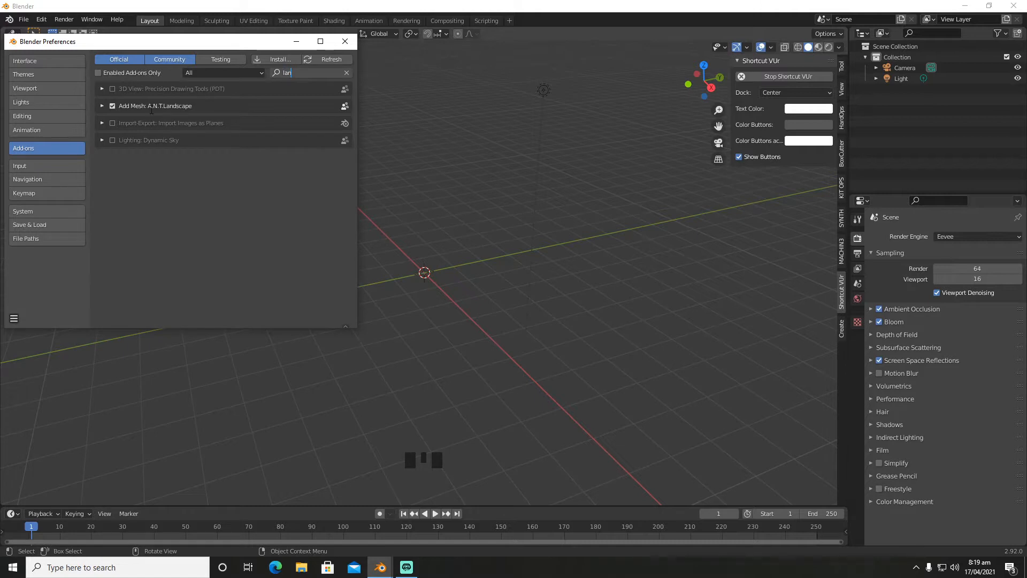
click(345, 41)
Add a Landscape mesh and apply the Billow operator preset to it
key(shift+a)
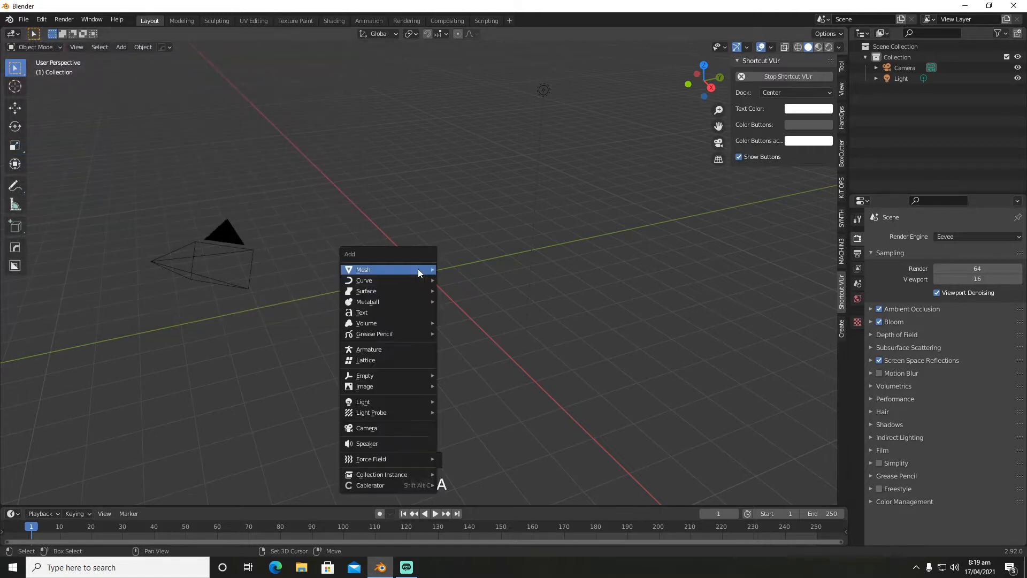
mouse_move(423, 269)
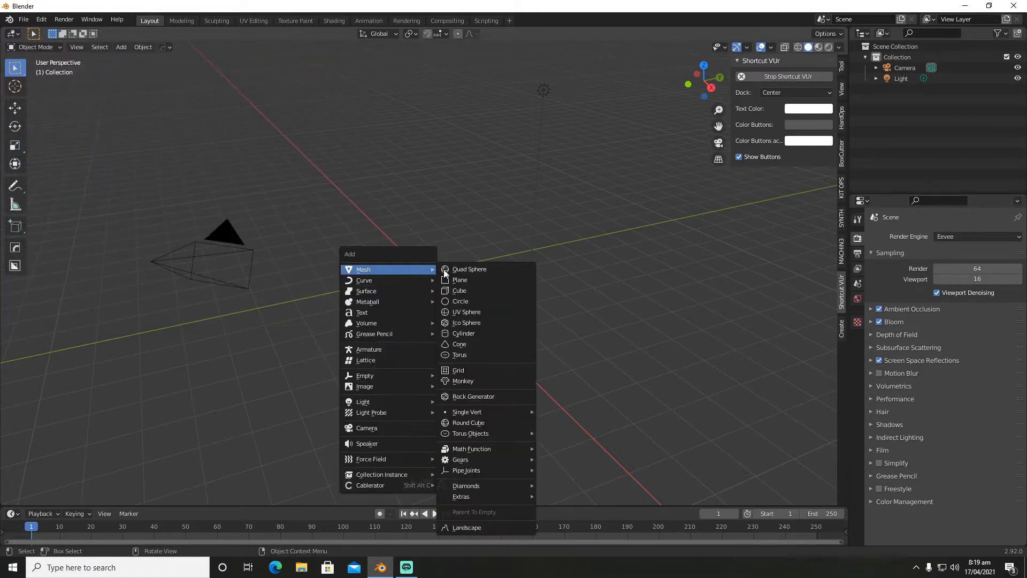
click(472, 524)
click(118, 490)
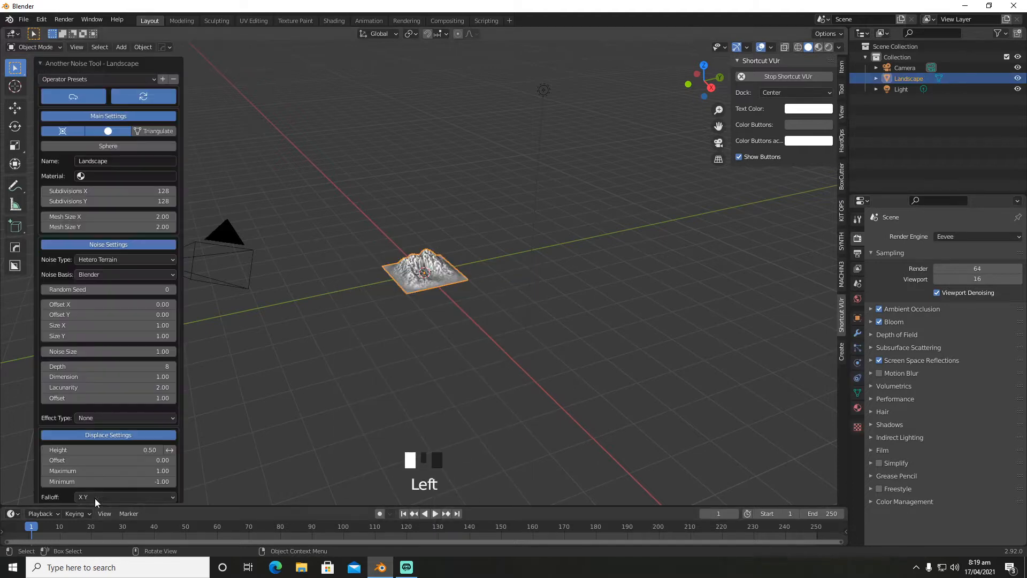
click(101, 76)
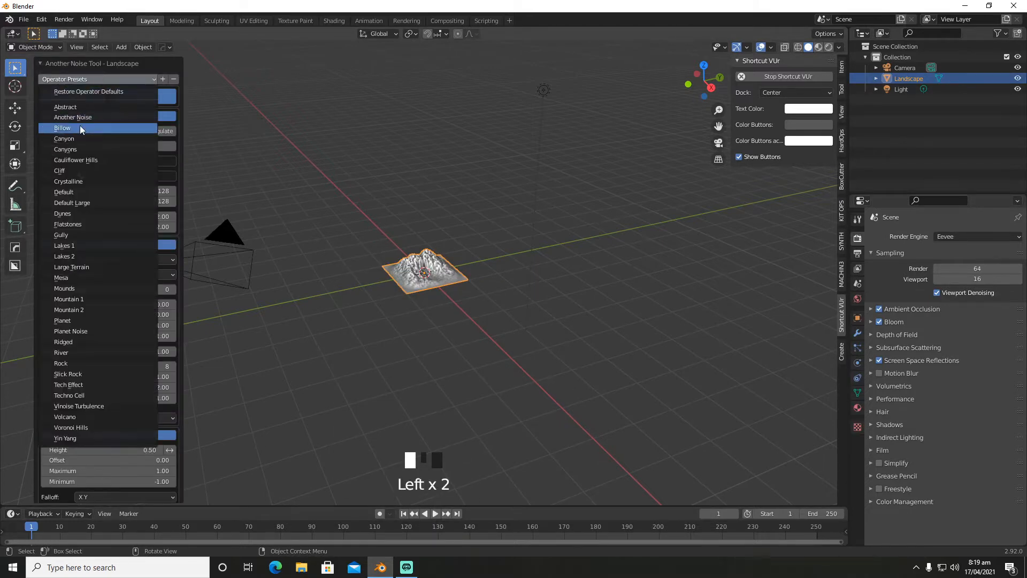
click(79, 126)
click(393, 232)
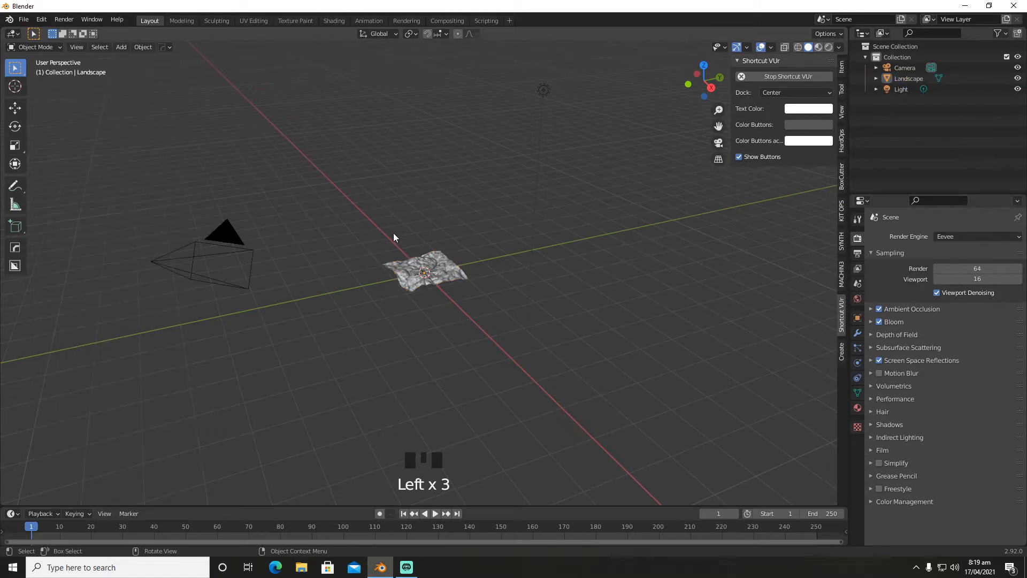
Frame a low close-up view across the terrain and align the camera to that view
scroll(474, 293, up, 12)
mouse_move(477, 290)
middle_down()
mouse_move(449, 259)
mouse_move(464, 230)
mouse_move(463, 273)
mouse_move(480, 286)
middle_up()
scroll(516, 264, up, 3)
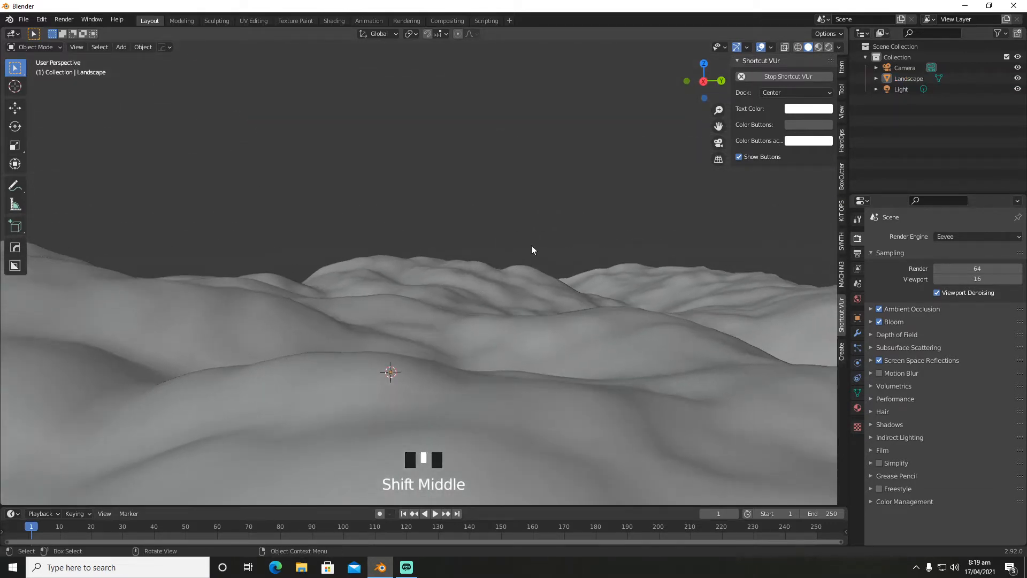
key(ctrl+alt+KP_0)
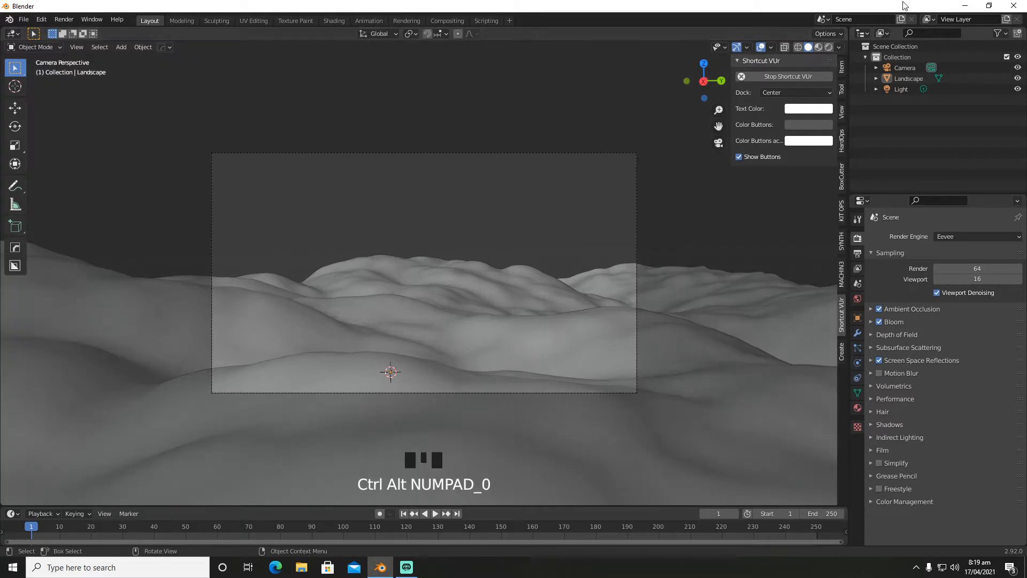
Set the camera's focal length to 19 mm
click(914, 66)
click(857, 363)
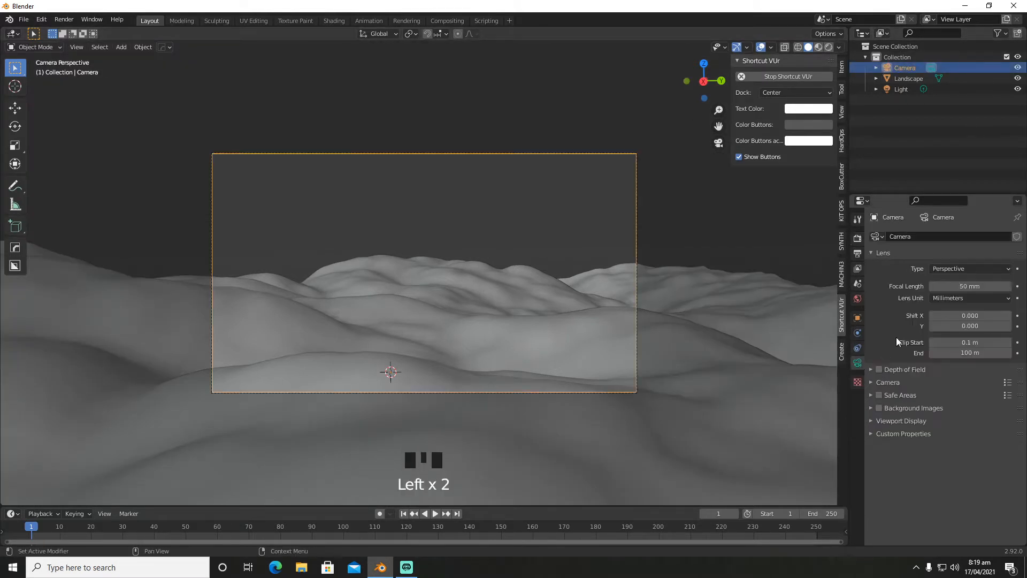
drag(969, 286, 919, 286)
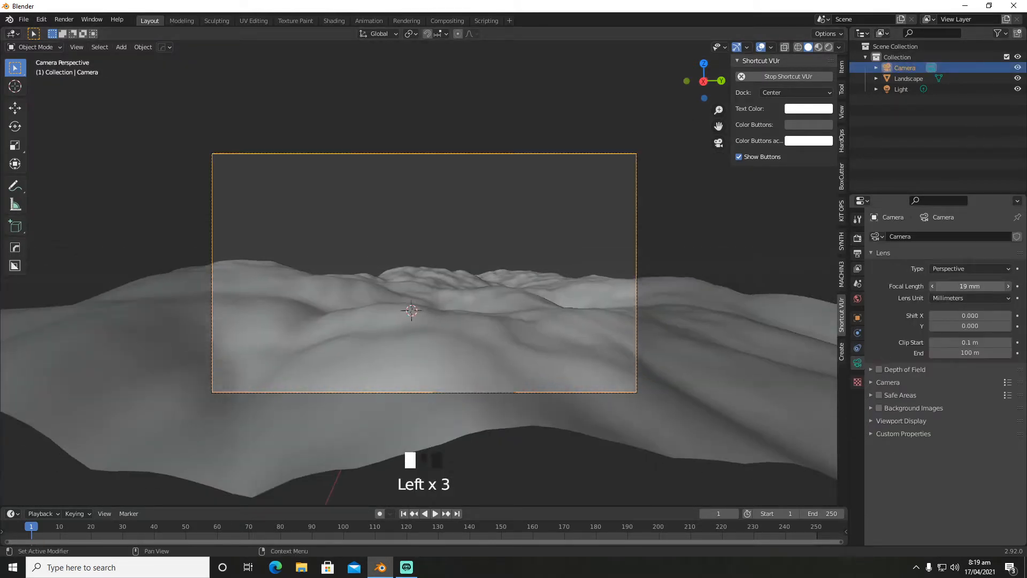
click(730, 227)
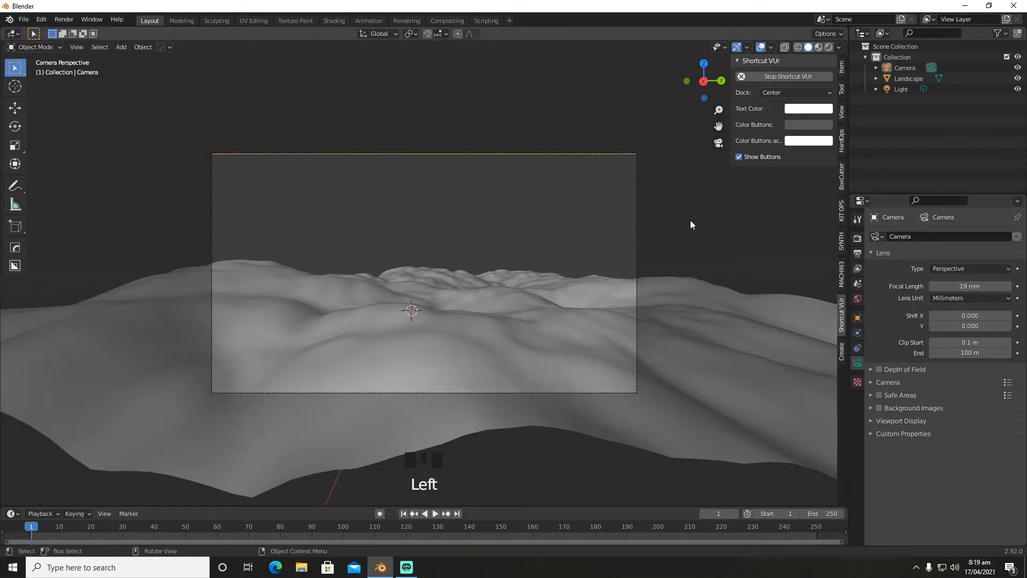
Add a UV sphere with 200 segments
key(shift+a)
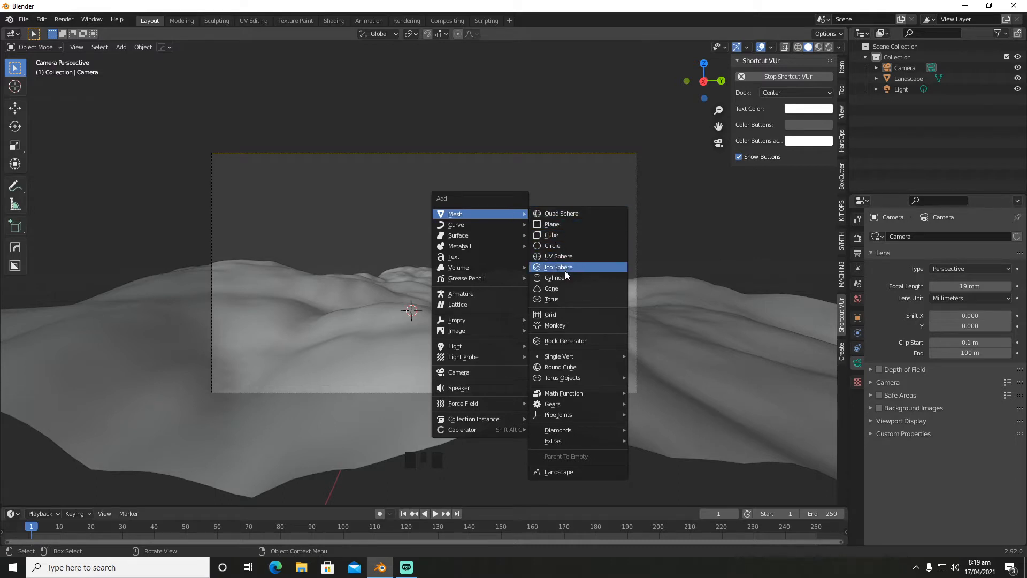
click(566, 257)
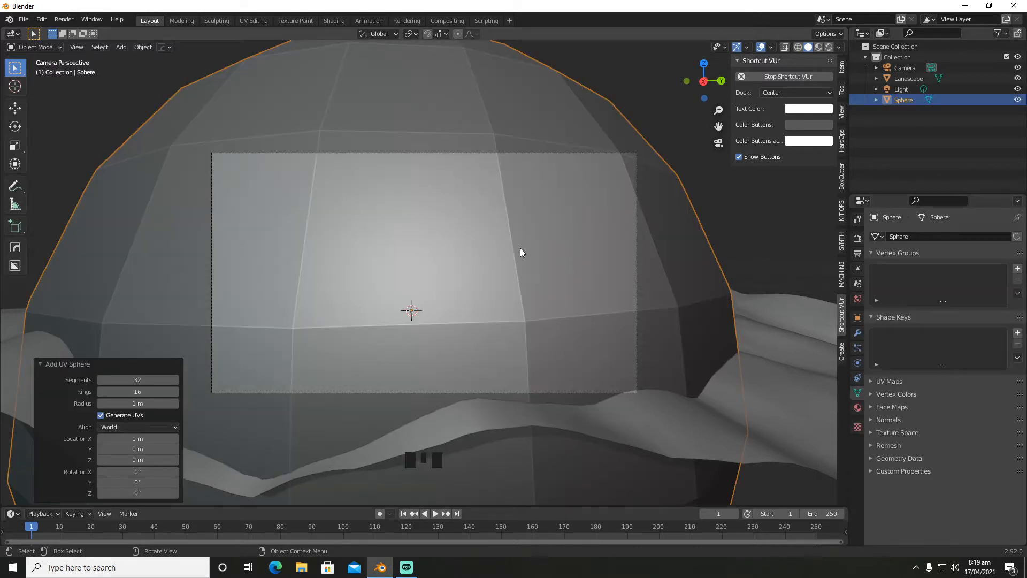
scroll(520, 248, down, 4)
click(146, 379)
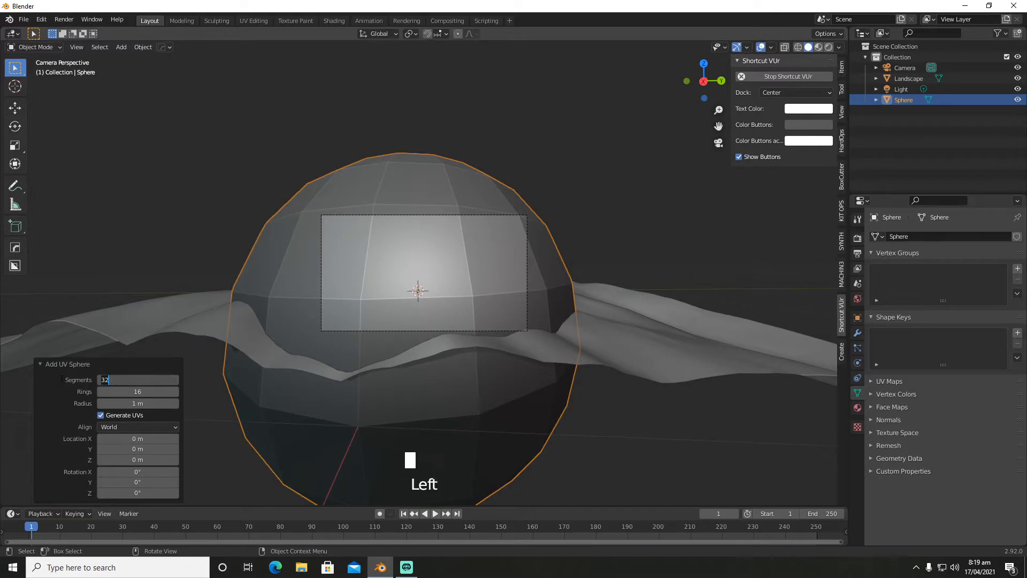
text(200)
key(Return)
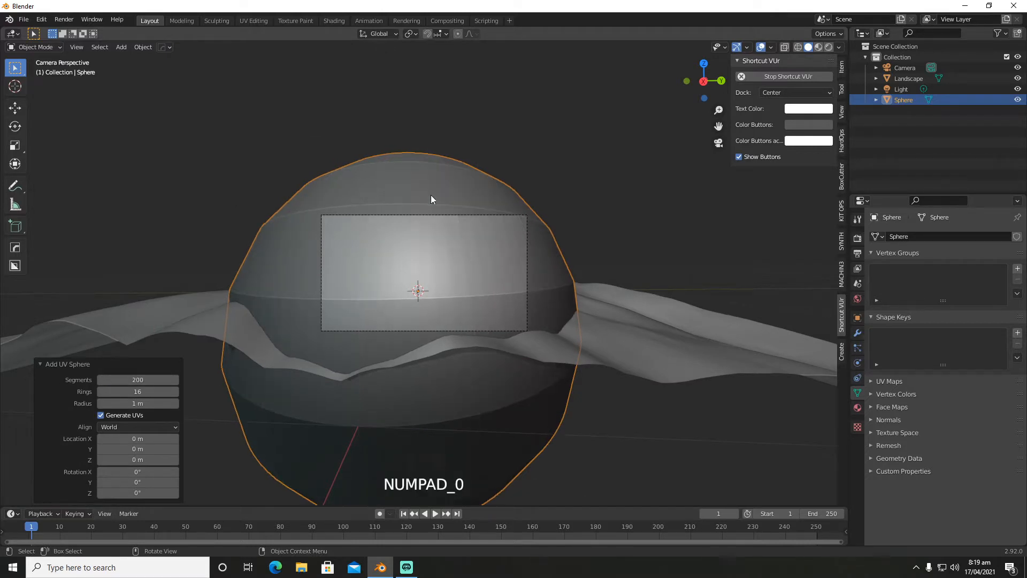
Move the sphere about -3.75 m along the X axis, behind the terrain, and return to the camera view
click(538, 156)
scroll(538, 156, up, 4)
middle_drag(538, 156, 539, 154)
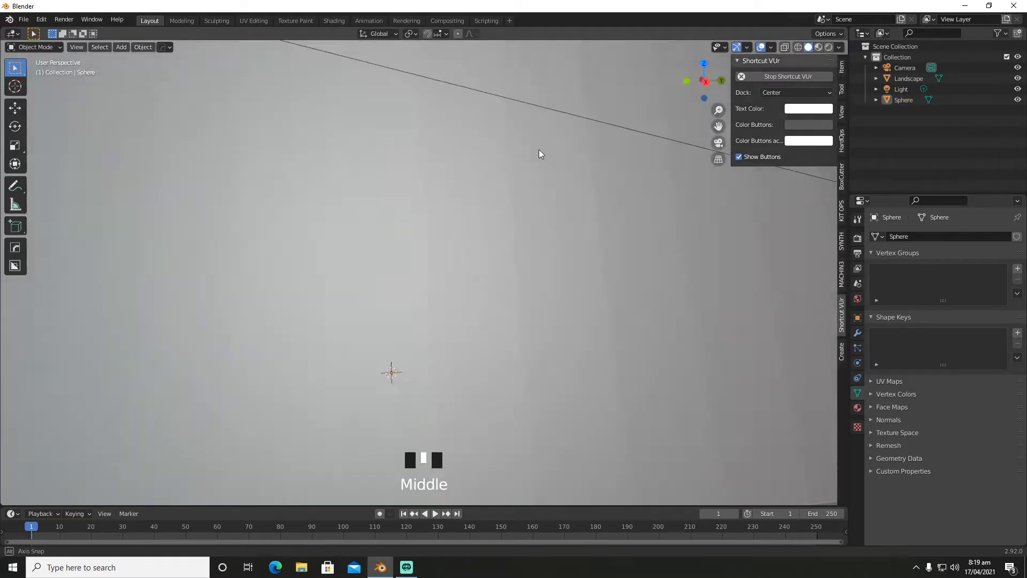
scroll(539, 154, down, 6)
click(477, 211)
key(g)
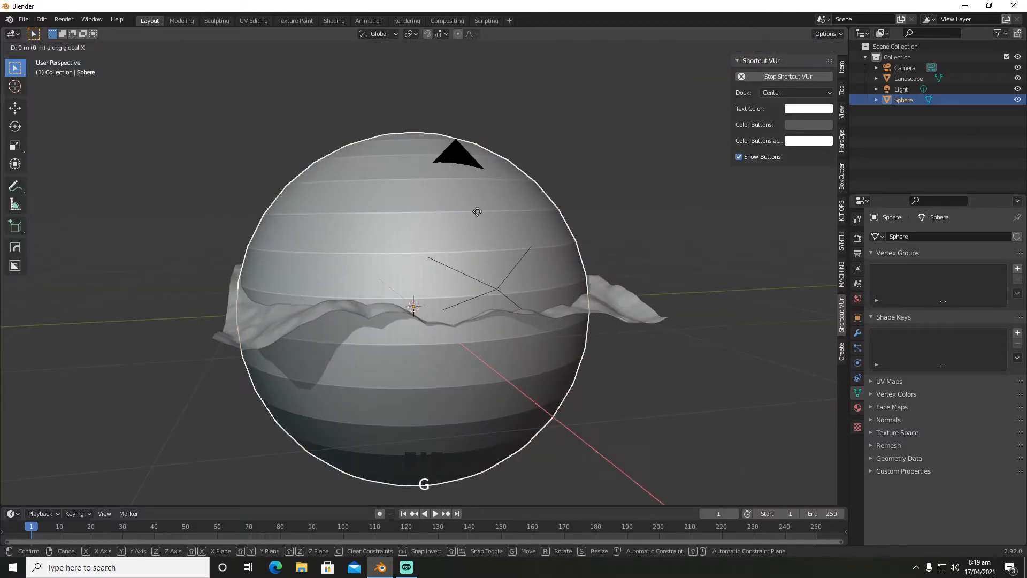
click(437, 163)
key(KP_0)
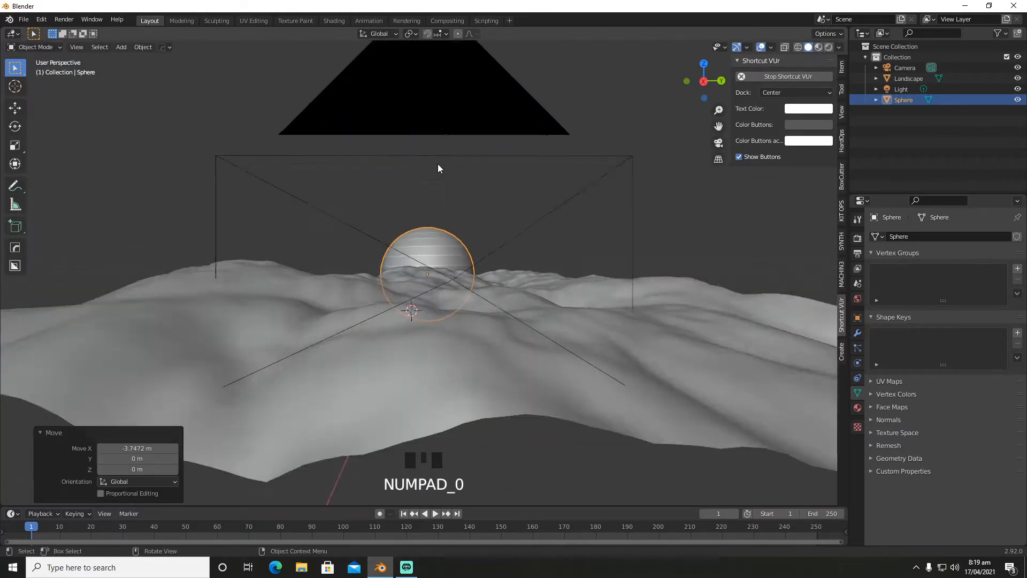
Scale the sphere by about 0.80 and move it about 1.98 m along the X axis
key(s)
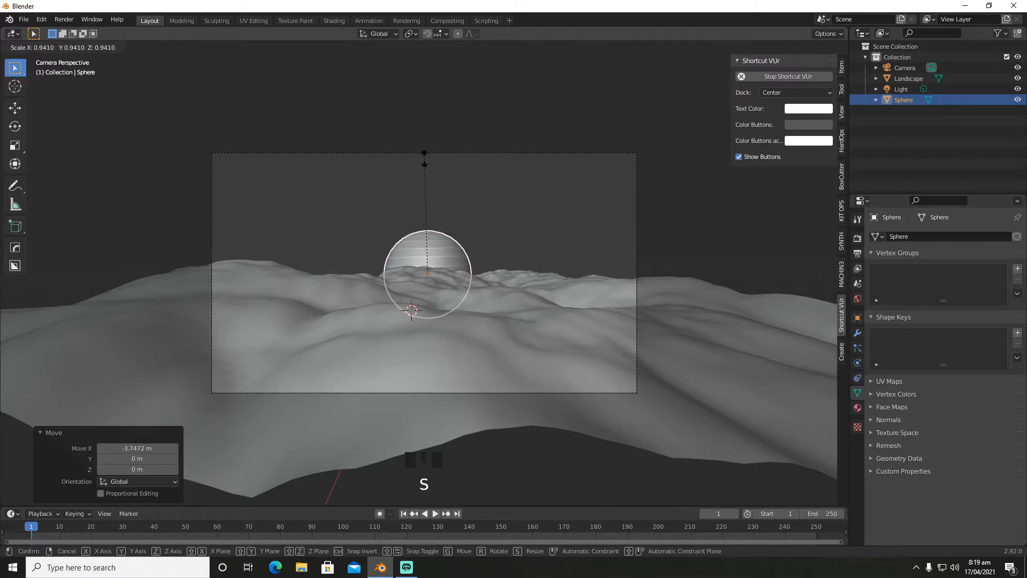
click(415, 177)
key(g)
key(x)
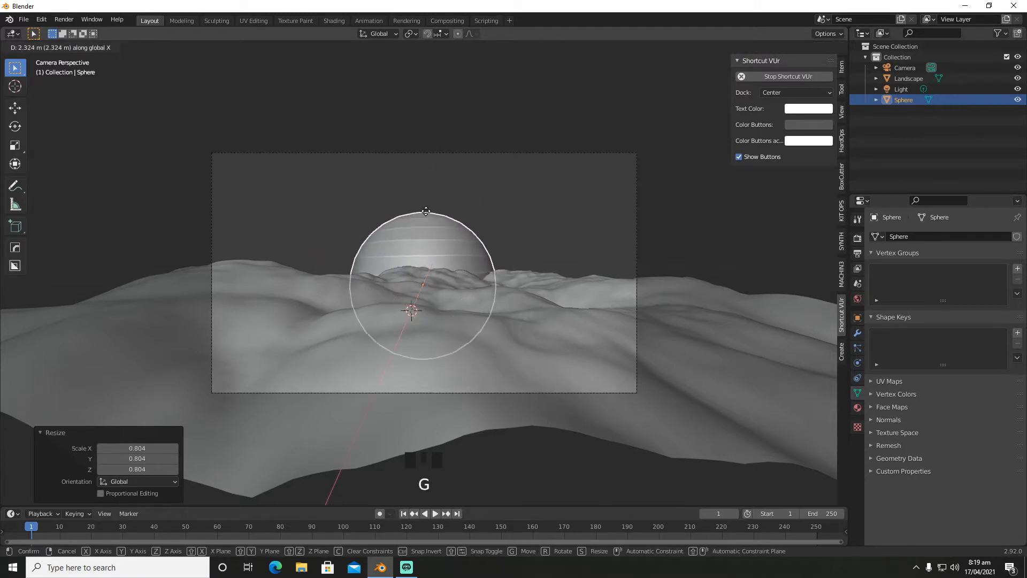
key(g)
click(426, 208)
Raise the sphere about 0.73 m along the Z axis and scale it by about 0.79
key(g)
key(z)
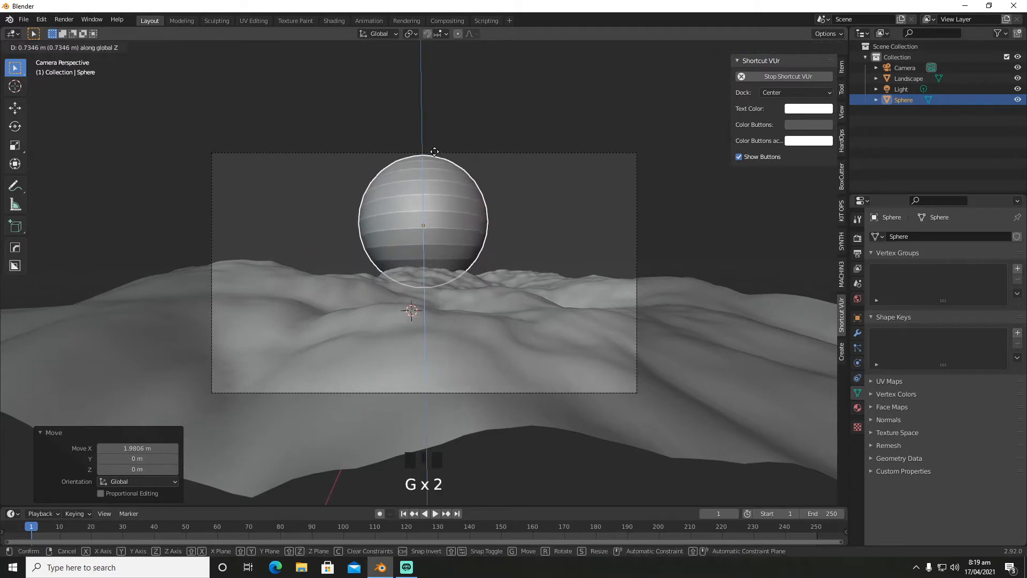
click(435, 149)
key(s)
click(422, 189)
Apply the HOps Sharpen operation to the sphere and scale it up by about 1.19
key(q)
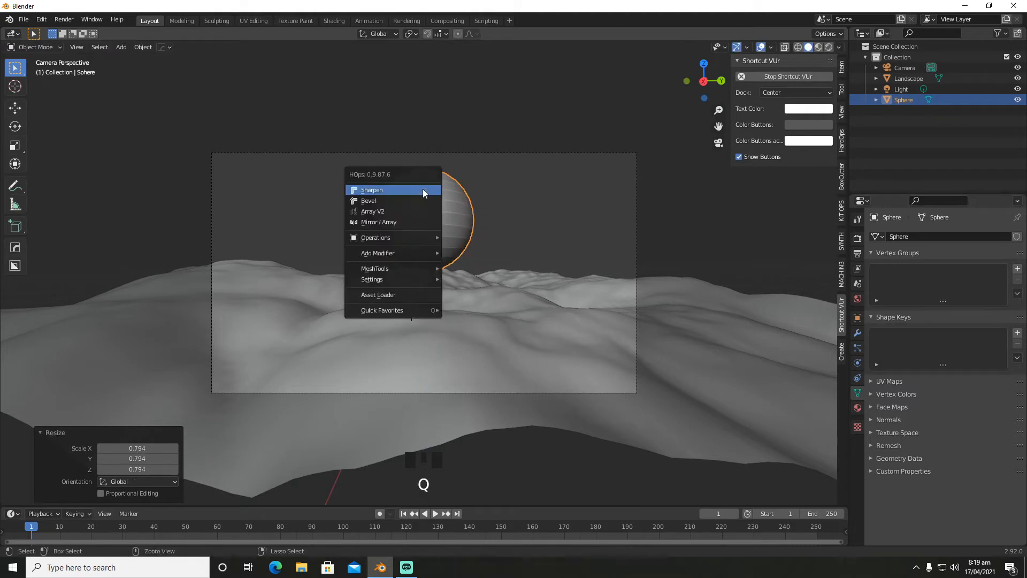
click(423, 188)
key(s)
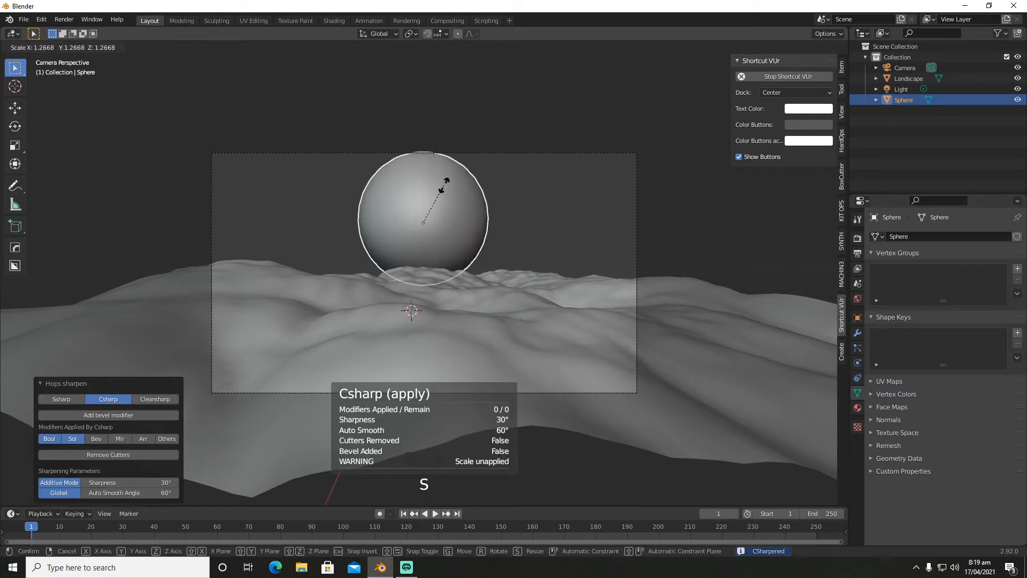
click(445, 185)
middle_drag(446, 185, 470, 195)
key(KP_0)
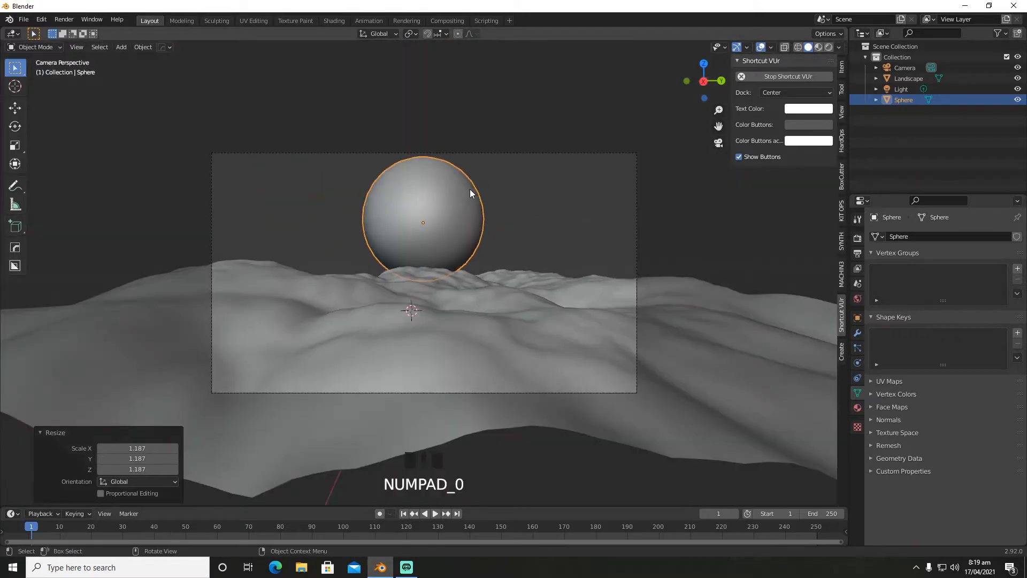
Lower the sphere about 0.17 m along the Z axis so it sits closer to the horizon
key(g)
key(z)
click(466, 202)
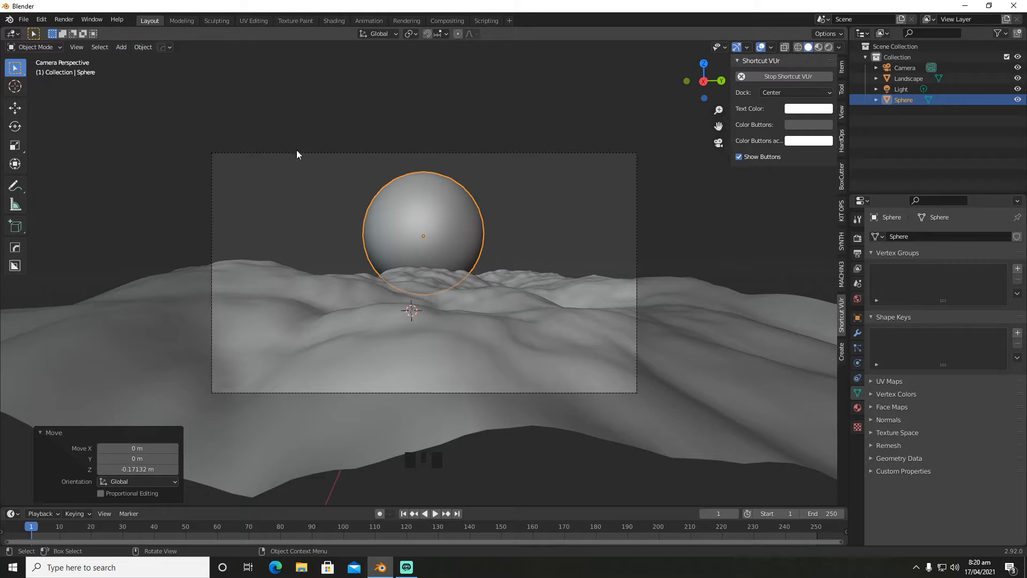
Apply the Quick Smoke effect to the sphere
click(142, 47)
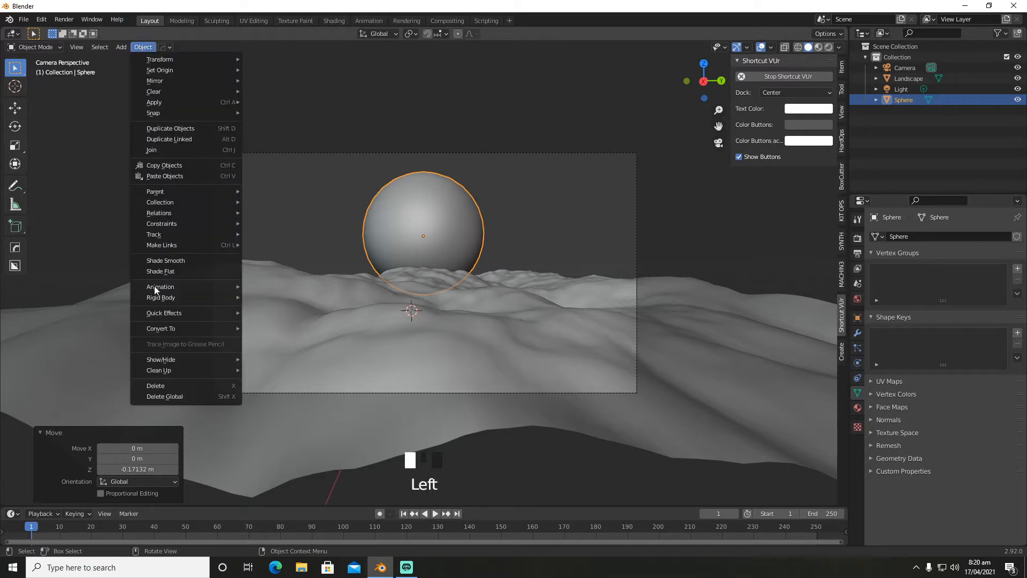
mouse_move(160, 313)
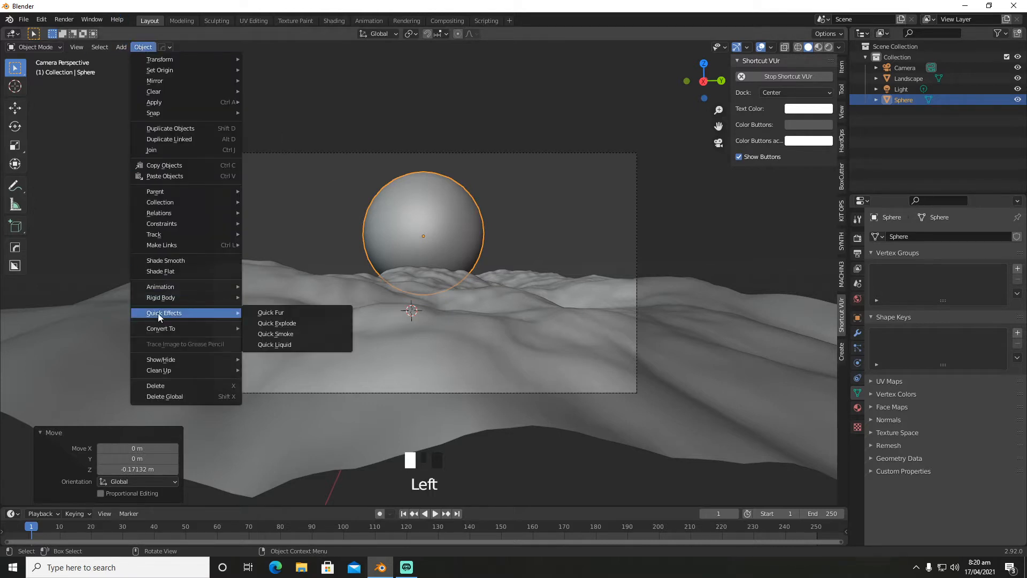
click(287, 333)
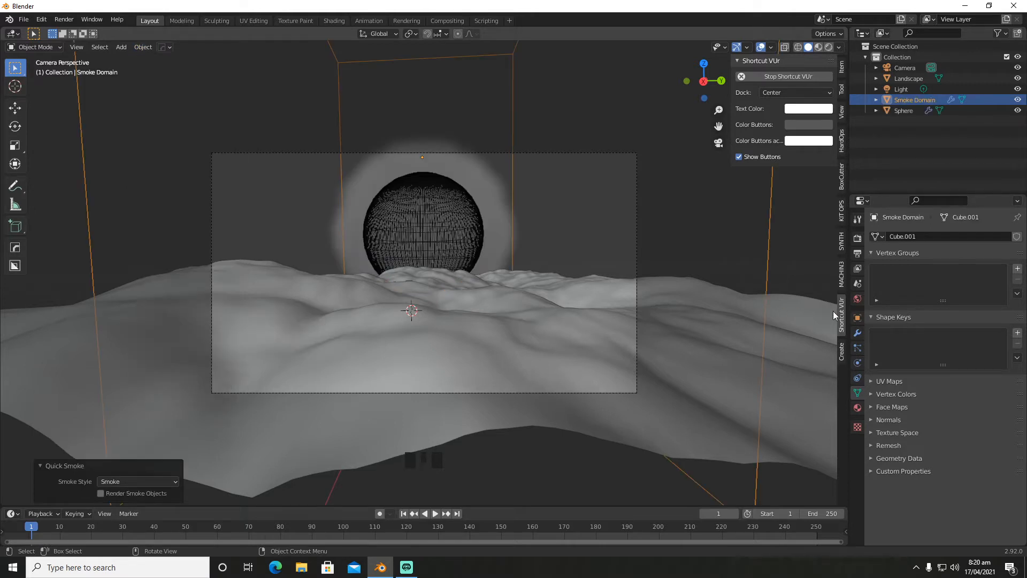
Enable Noise in the smoke domain's fluid physics settings
click(857, 363)
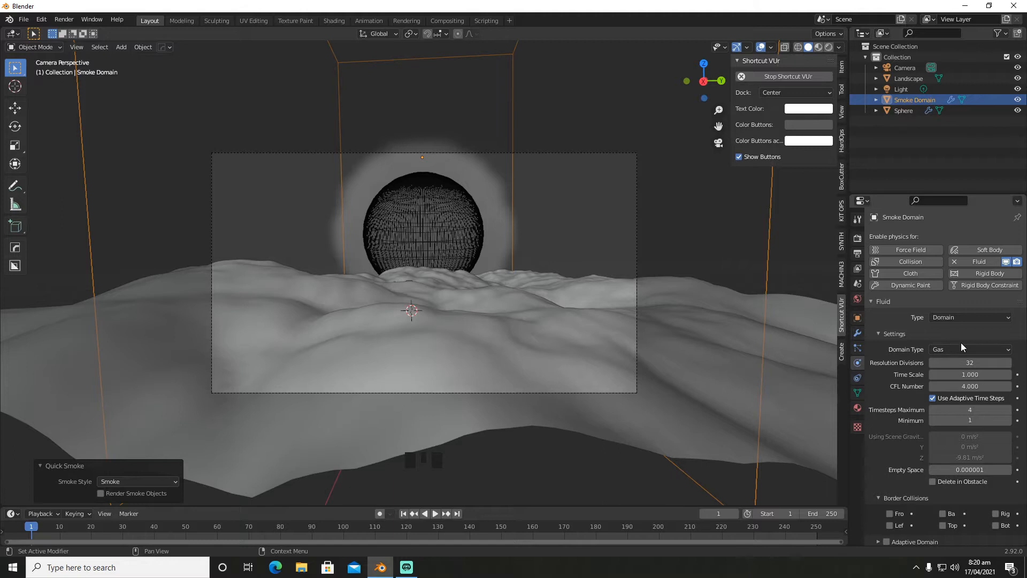
scroll(923, 403, down, 10)
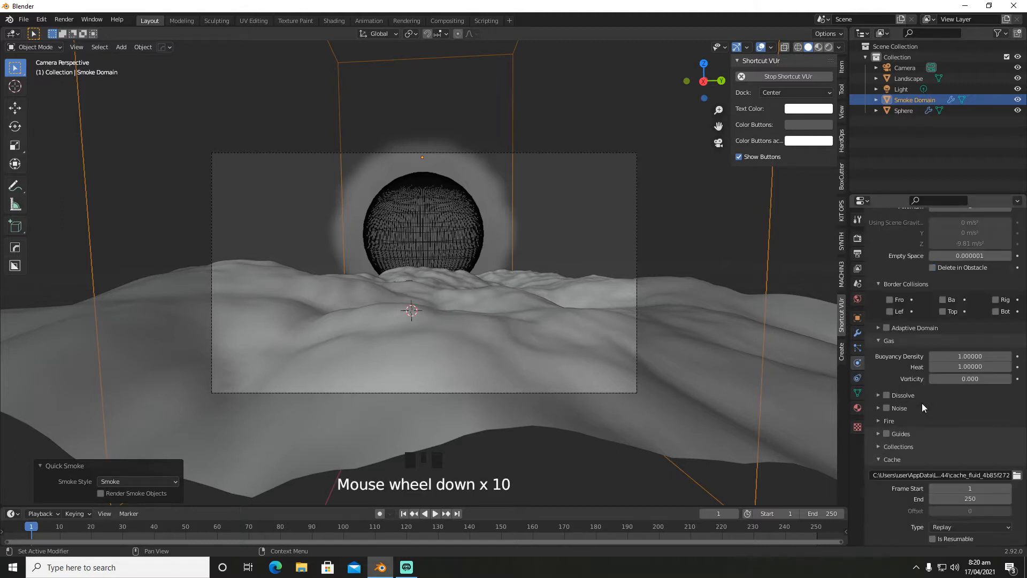
click(886, 408)
click(877, 408)
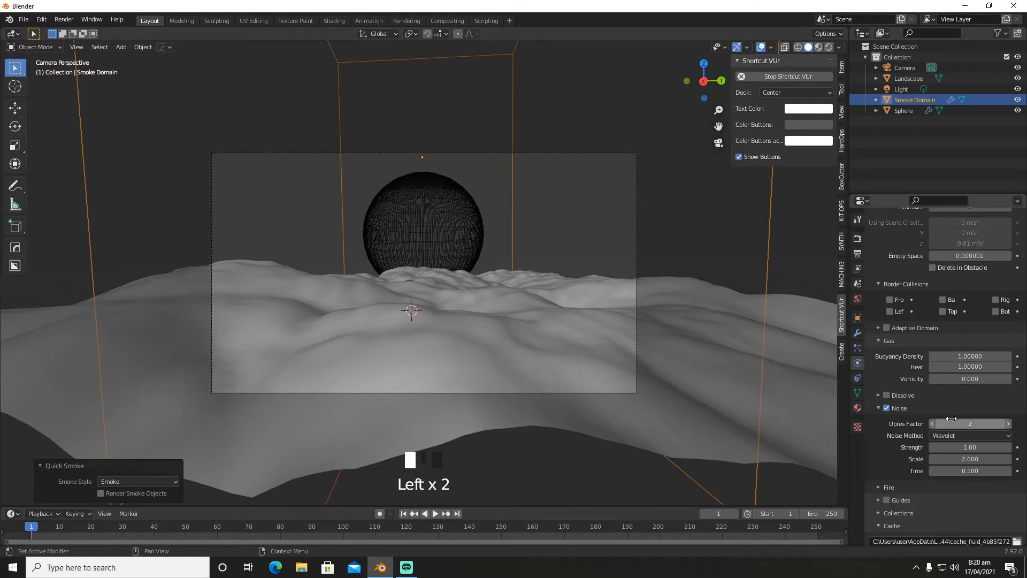
scroll(949, 408, down, 6)
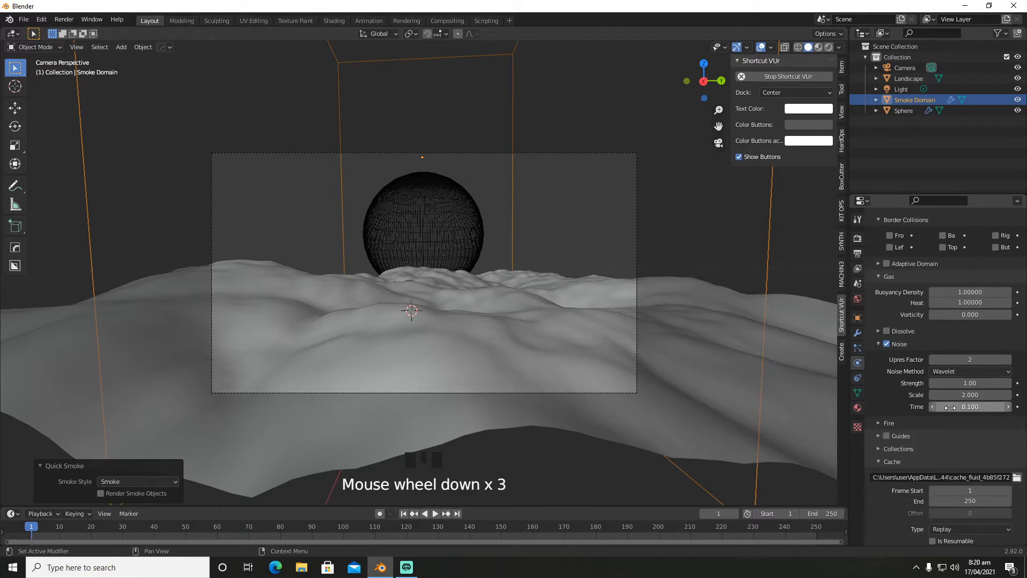
scroll(950, 408, down, 1)
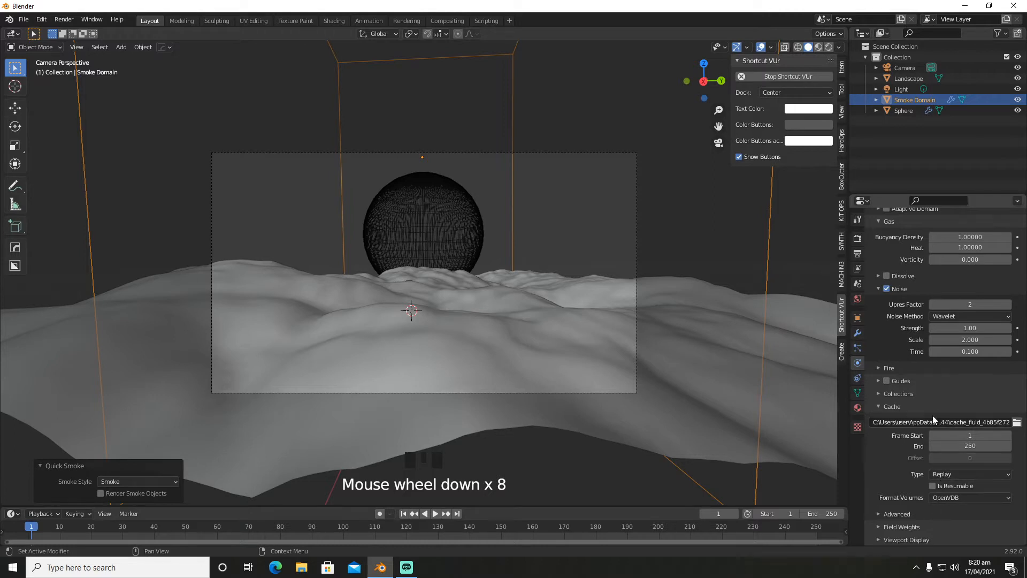
scroll(932, 412, up, 11)
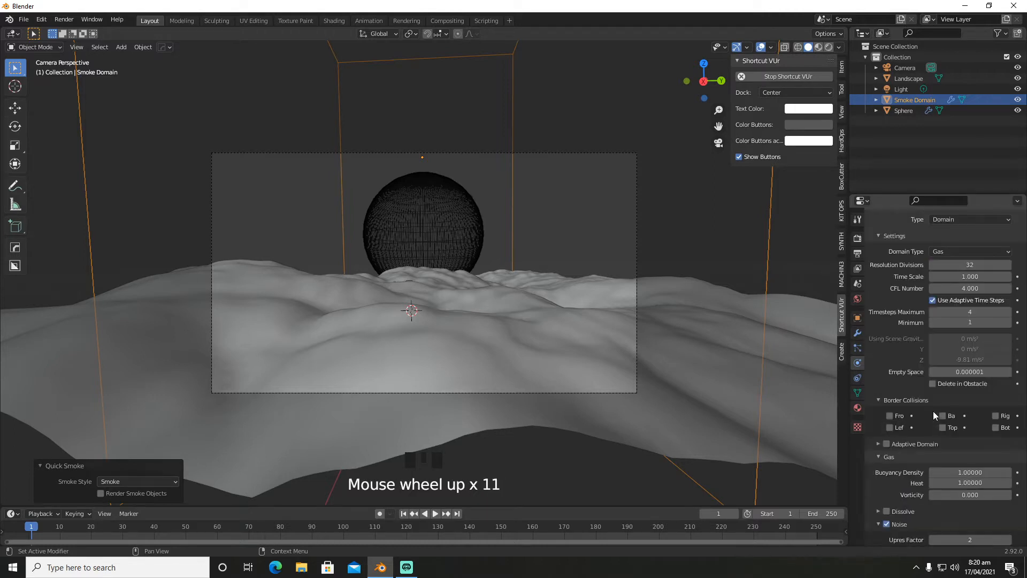
scroll(933, 410, up, 6)
Keep the original sphere's flow type as Smoke and enable the Texture option in its fluid flow settings
click(461, 246)
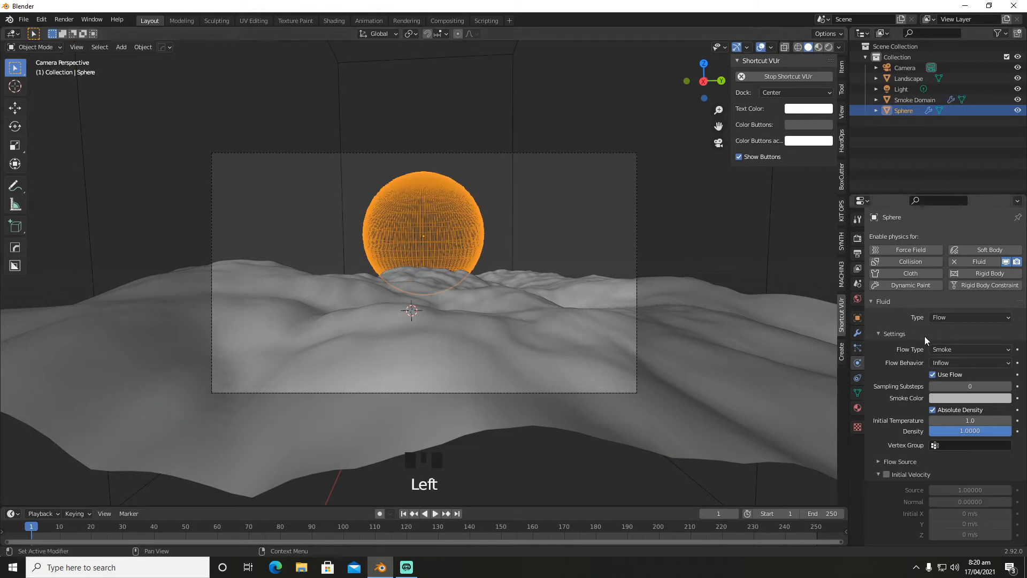
click(970, 348)
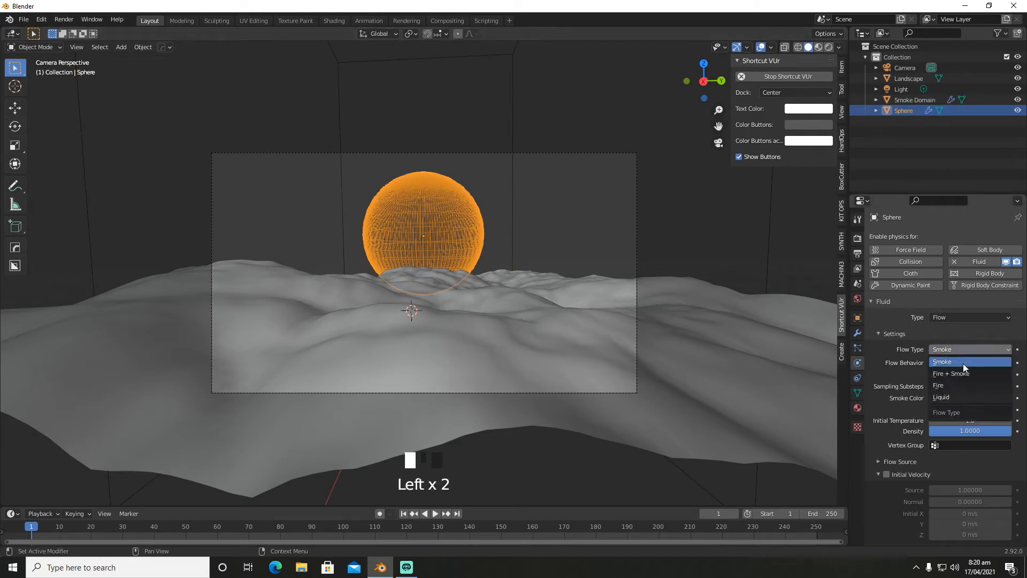
click(962, 364)
scroll(961, 385, down, 9)
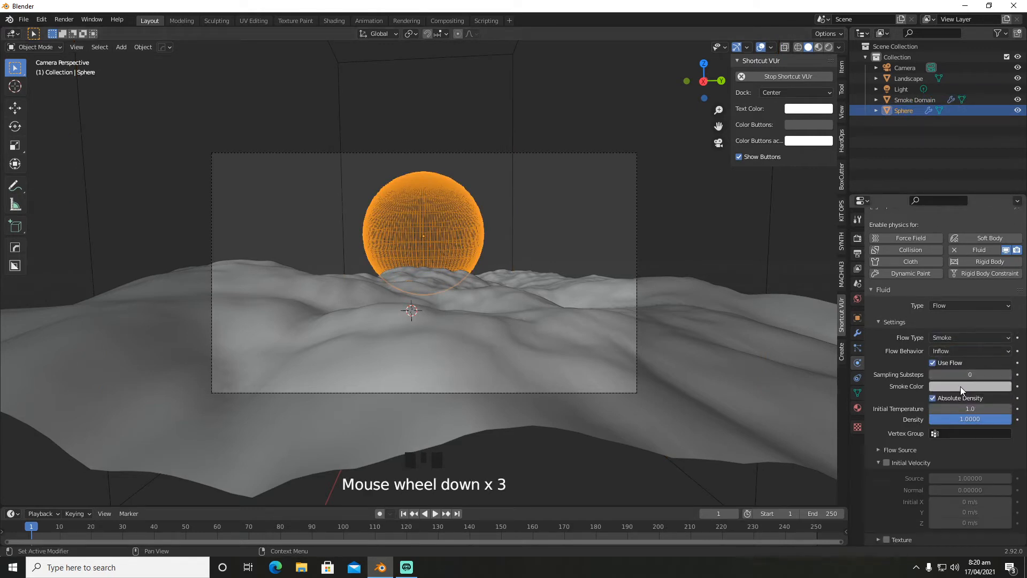
click(891, 542)
click(890, 542)
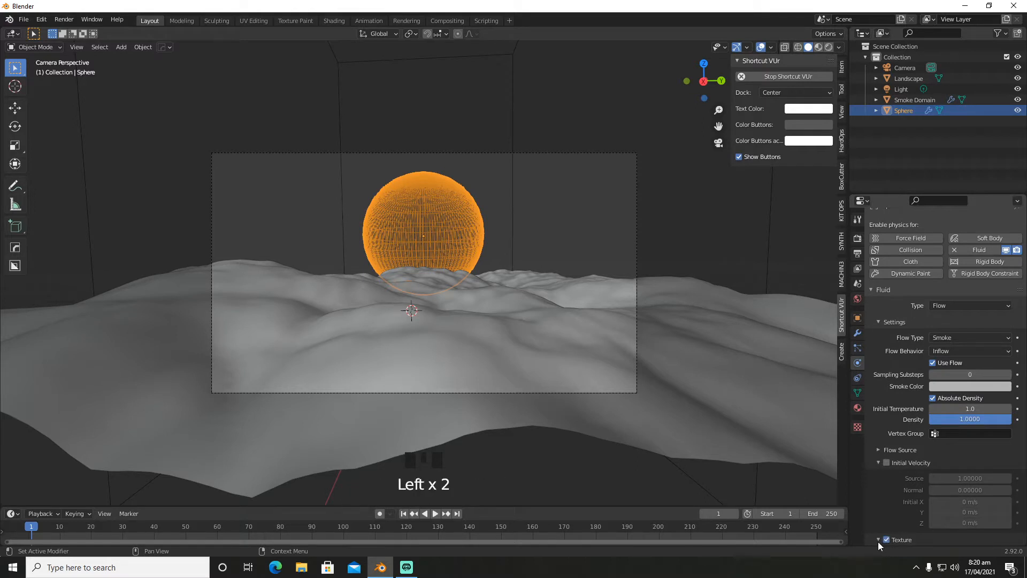
Create a new texture and set its type to Clouds
click(860, 429)
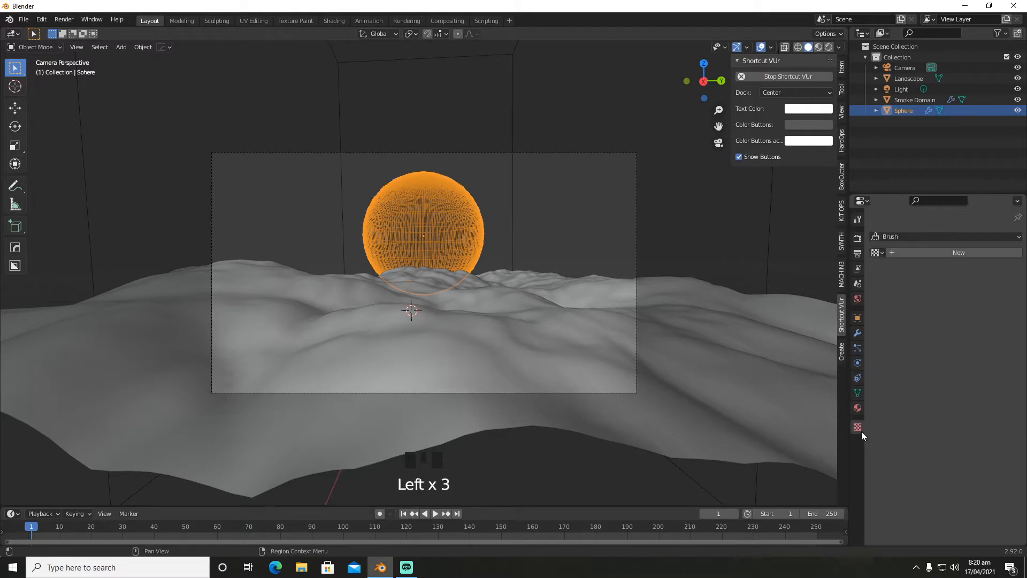
click(983, 249)
click(1015, 269)
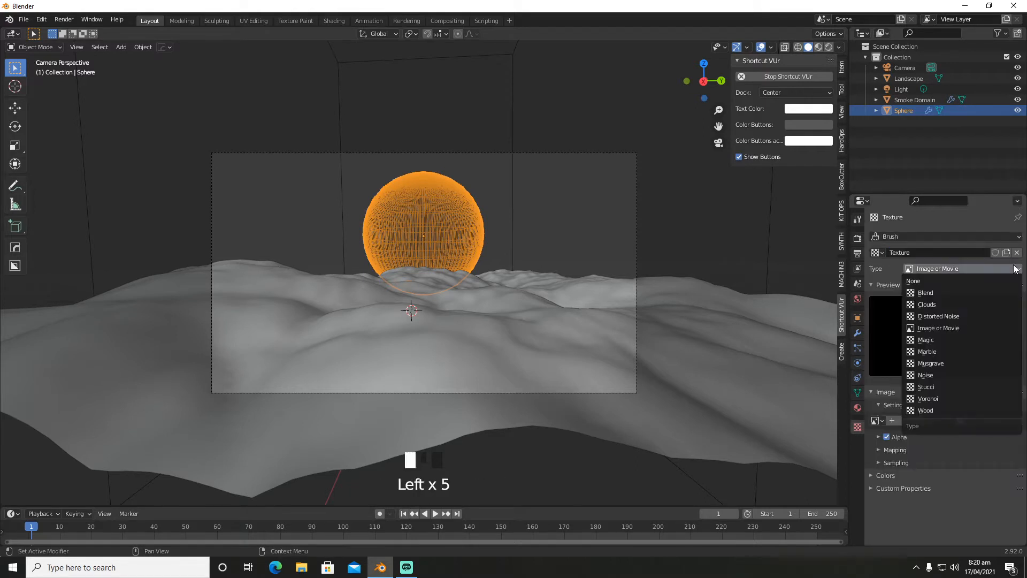
click(944, 303)
Set the Clouds texture's contrast to 5
click(877, 494)
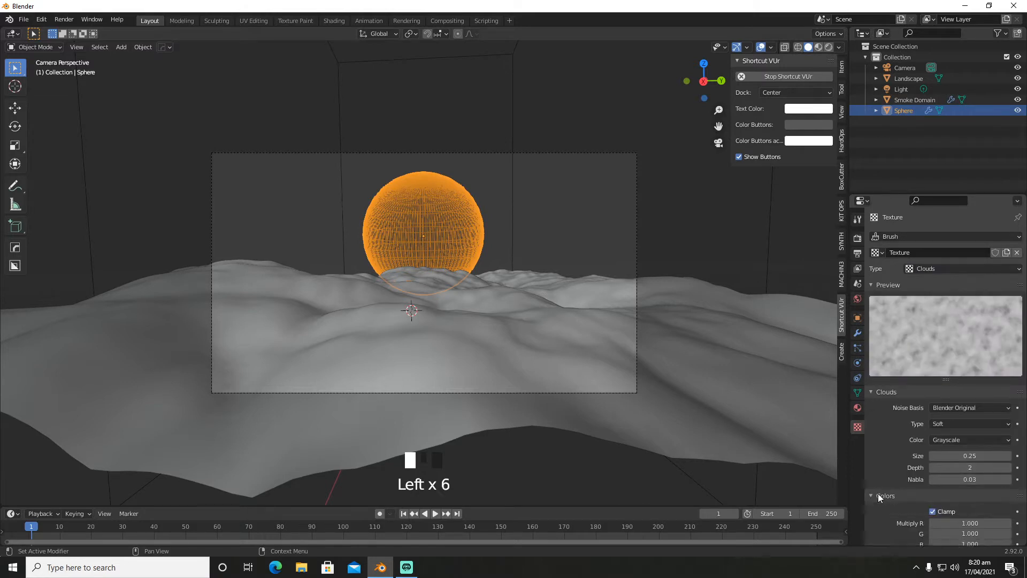
scroll(893, 489, down, 6)
click(970, 497)
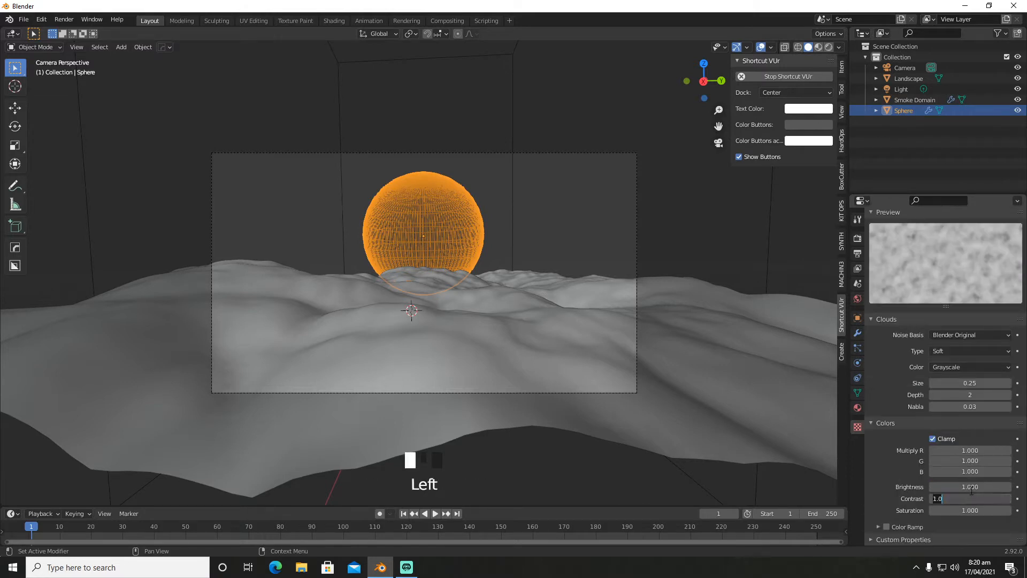
text(5)
key(Return)
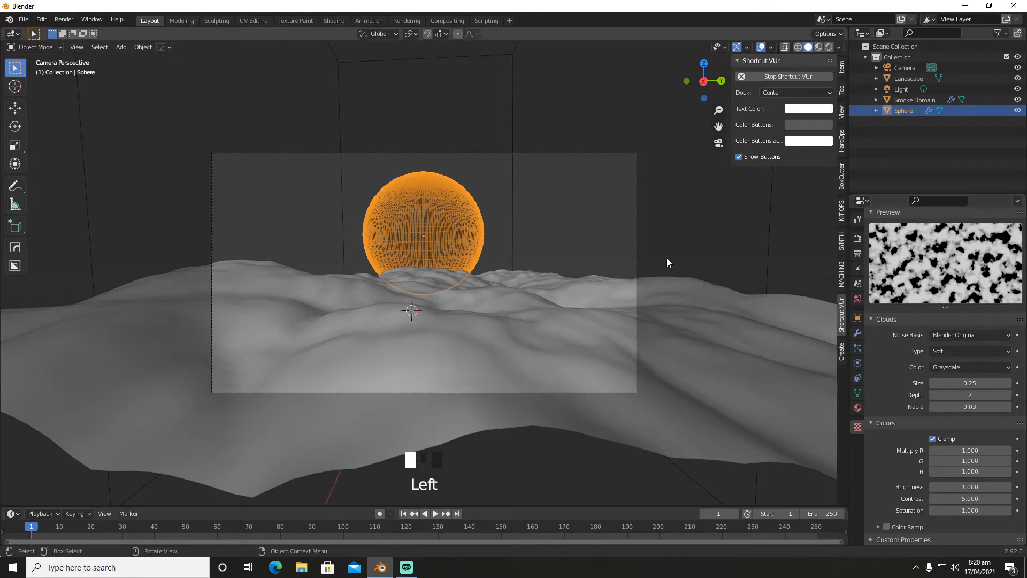
Play back the smoke simulation and examine how the smoke rises inside the domain from several angles
key(space)
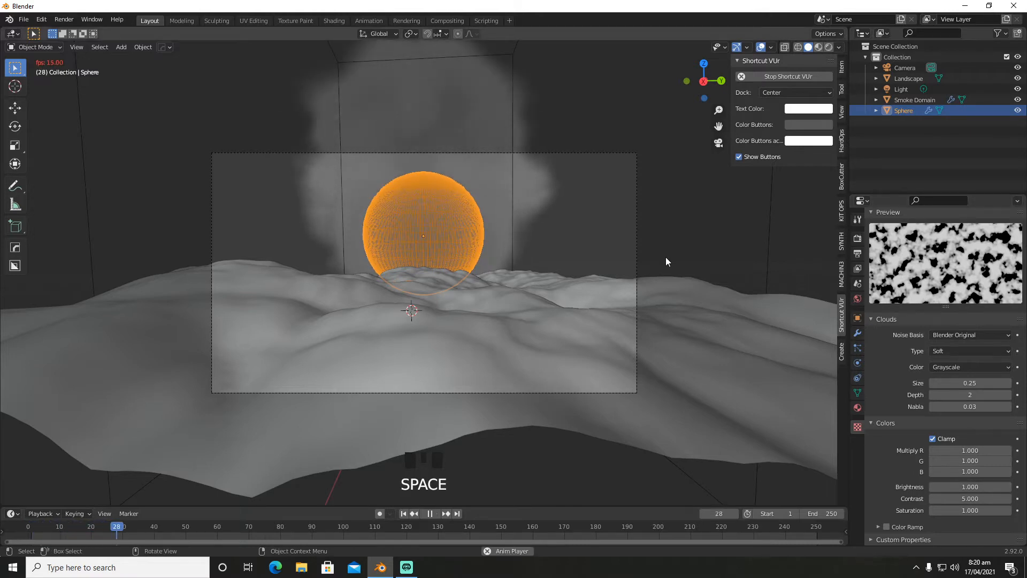
middle_drag(665, 257, 692, 234)
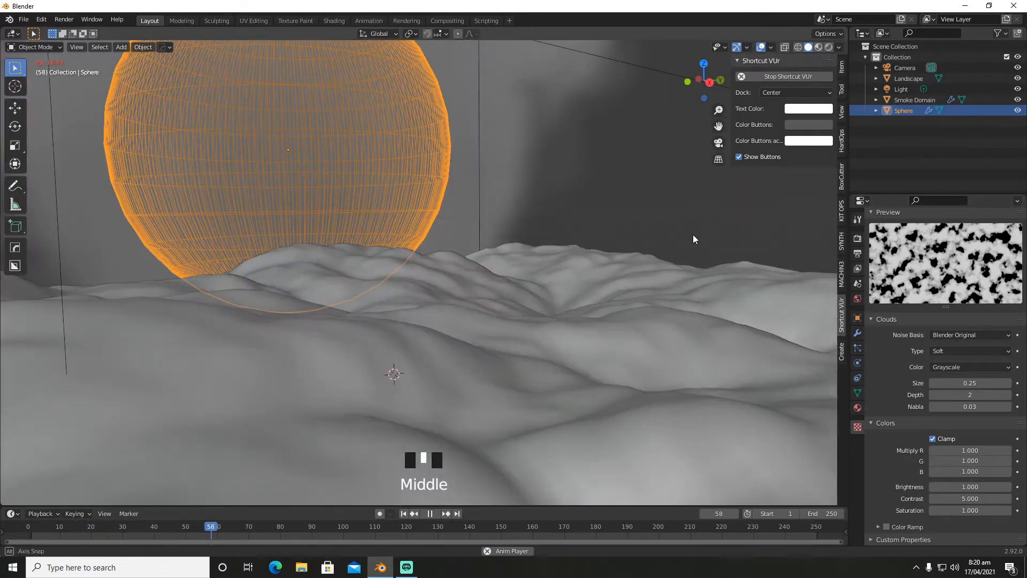
scroll(634, 233, down, 8)
middle_drag(629, 217, 614, 232)
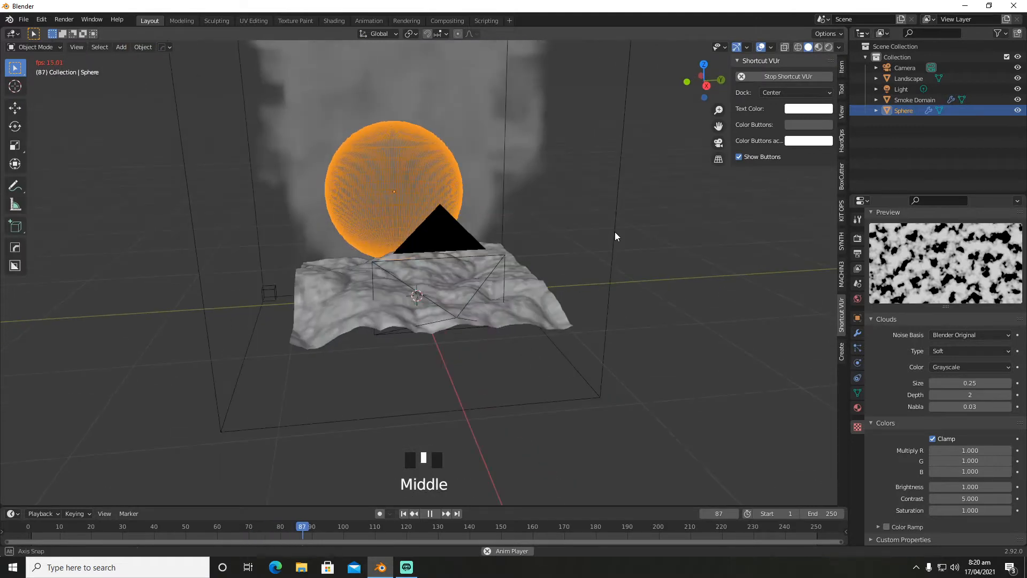
scroll(617, 227, down, 5)
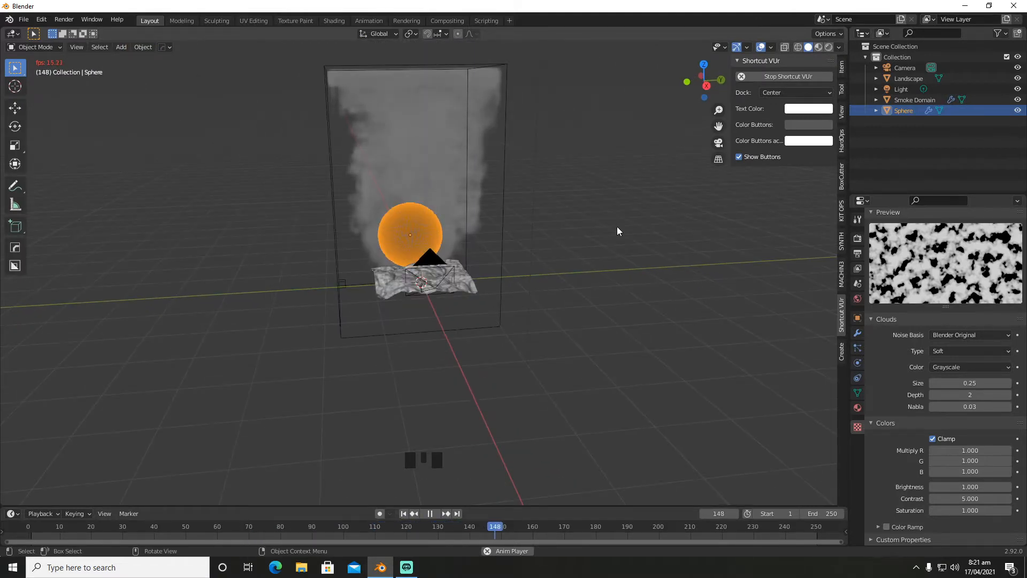
middle_drag(617, 226, 579, 231)
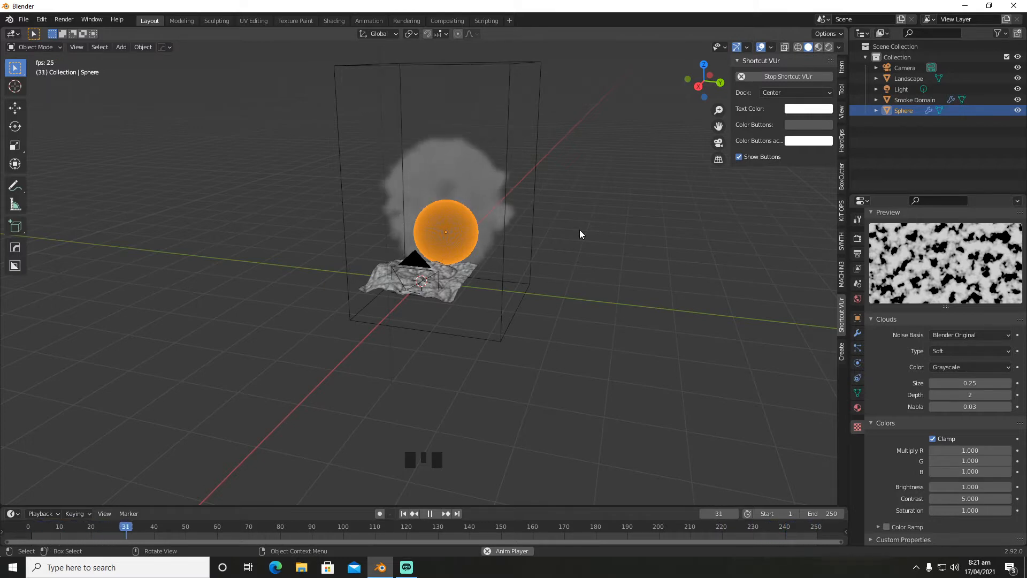
key(space)
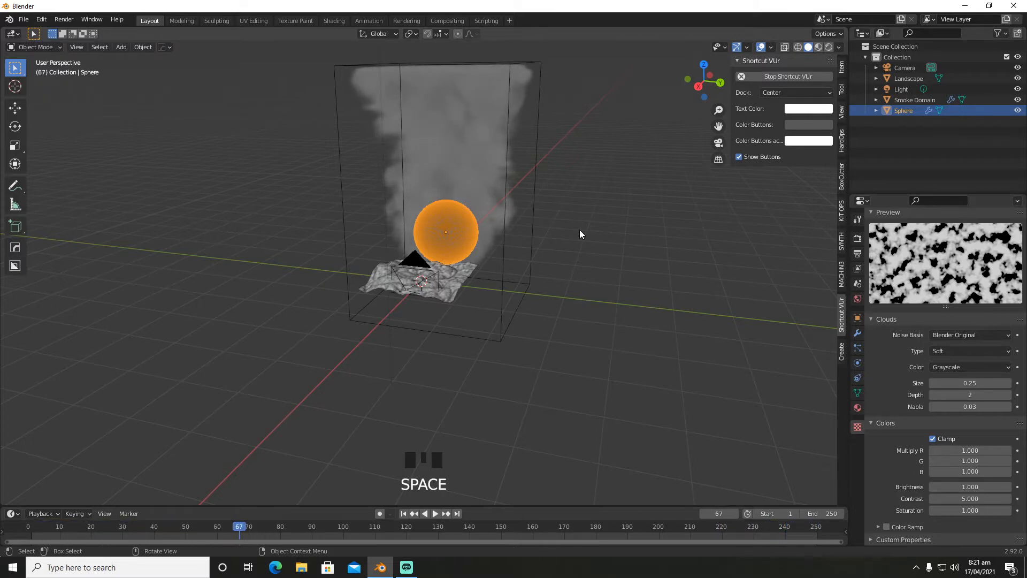
Switch the viewport to rendered shading, look through the camera and deselect the sphere
click(828, 48)
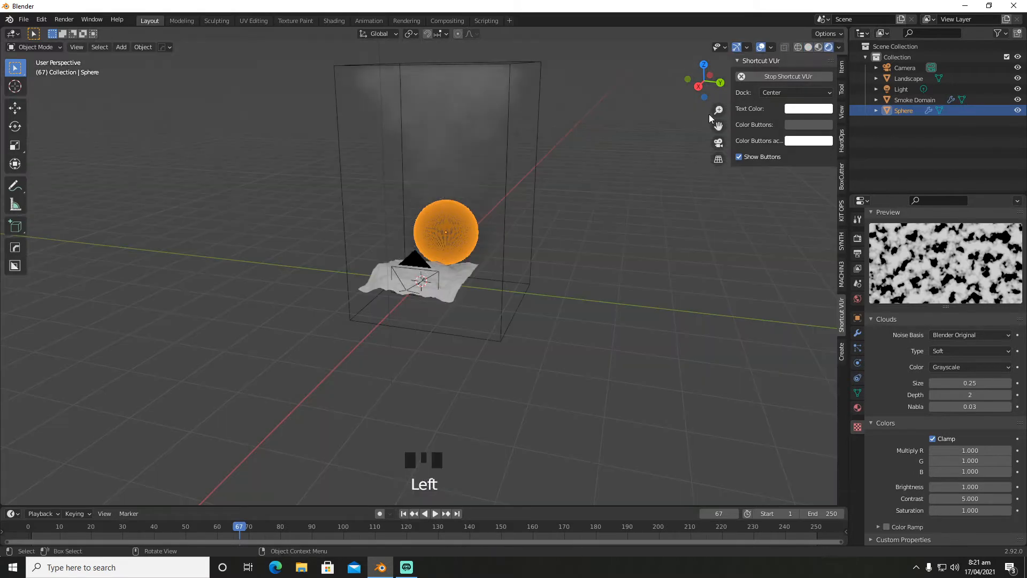
key(KP_0)
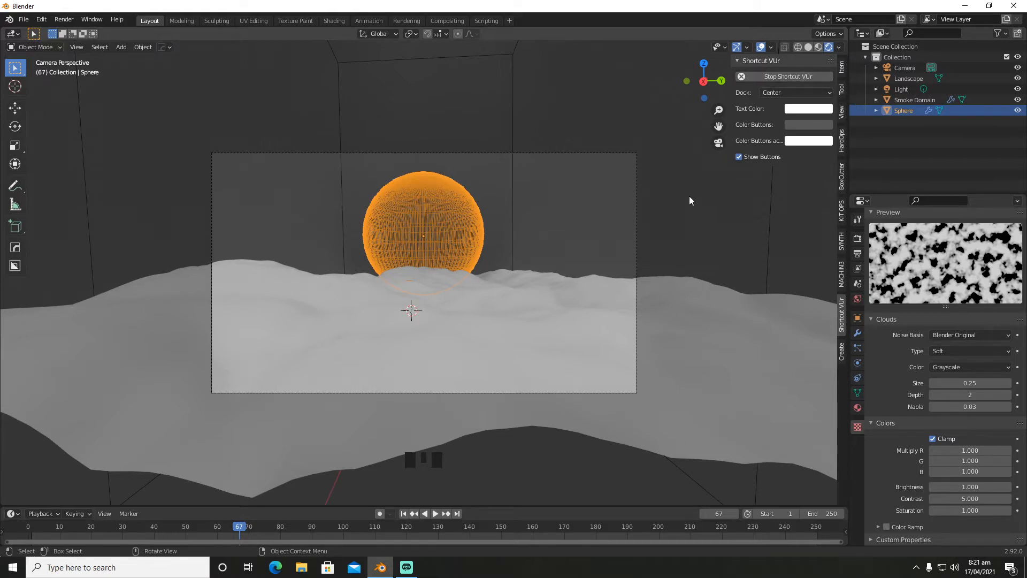
click(572, 208)
Add a UV sphere at the world origin and apply the HOps Sharpen operation to it in Csharp mode
key(shift+a)
mouse_move(572, 205)
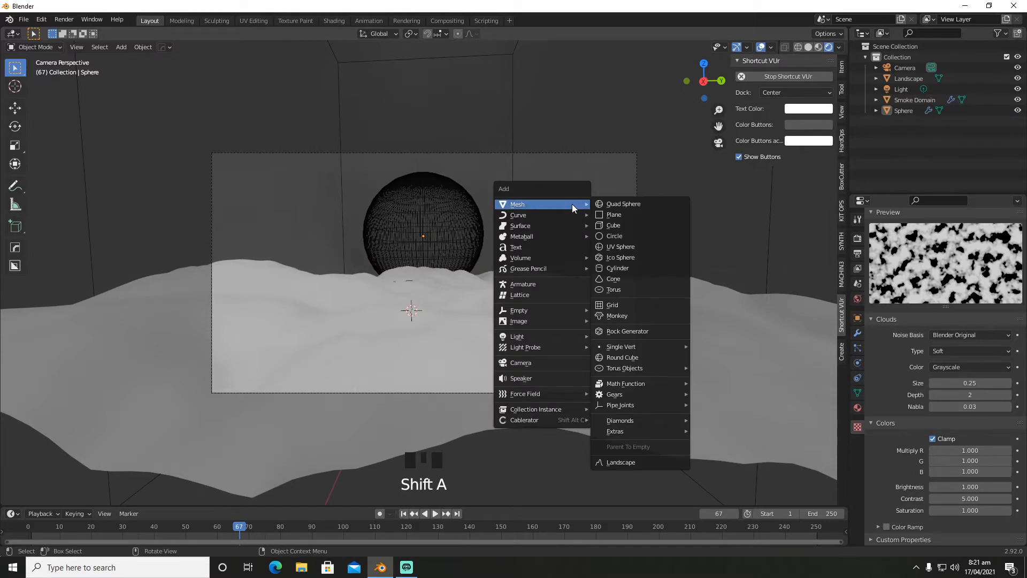
click(624, 246)
middle_drag(598, 245, 609, 245)
scroll(610, 246, down, 6)
key(q)
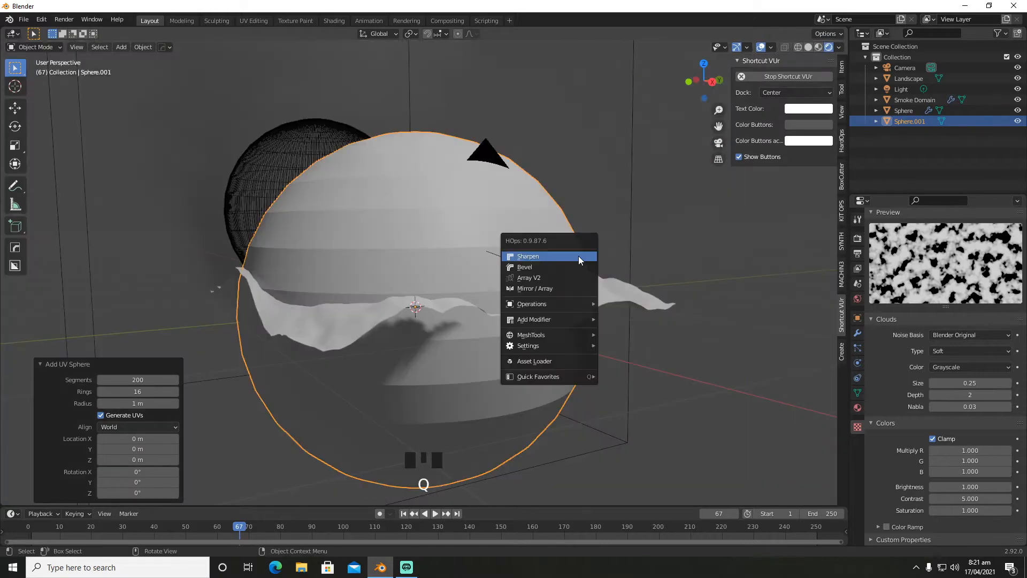
ctrl+click(579, 256)
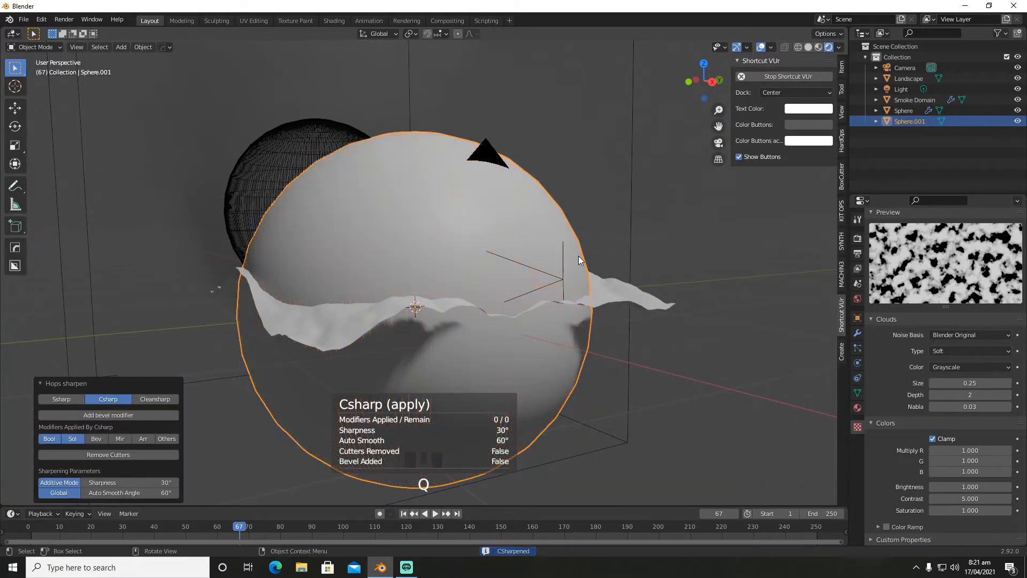
Move the new sphere about -1.80 m along the X axis towards the smoke-emitting sphere and return to the camera view
key(g)
key(x)
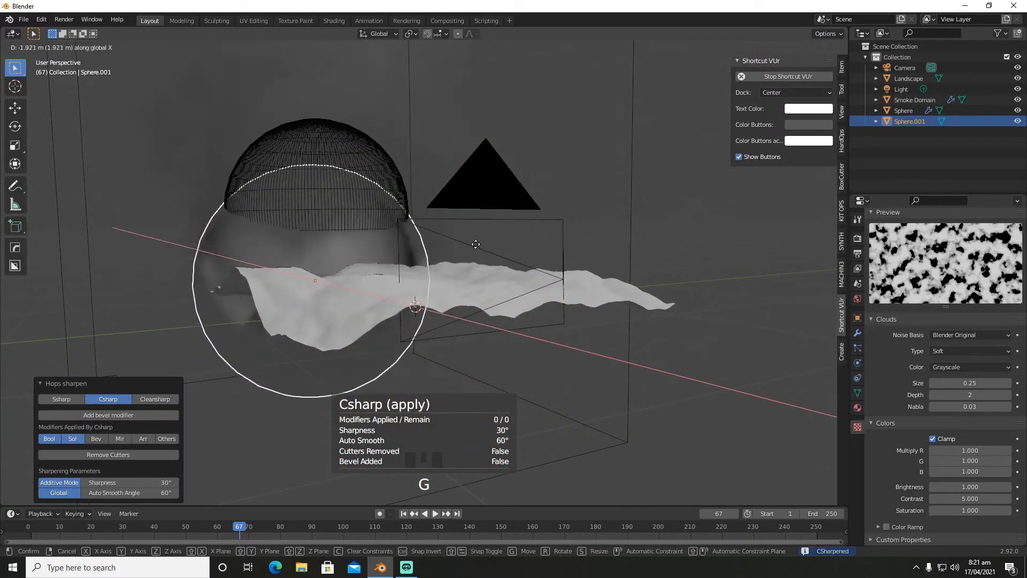
click(479, 245)
key(KP_0)
Raise the new sphere about 0.47 m along the Z axis and scale it by about 0.845
key(g)
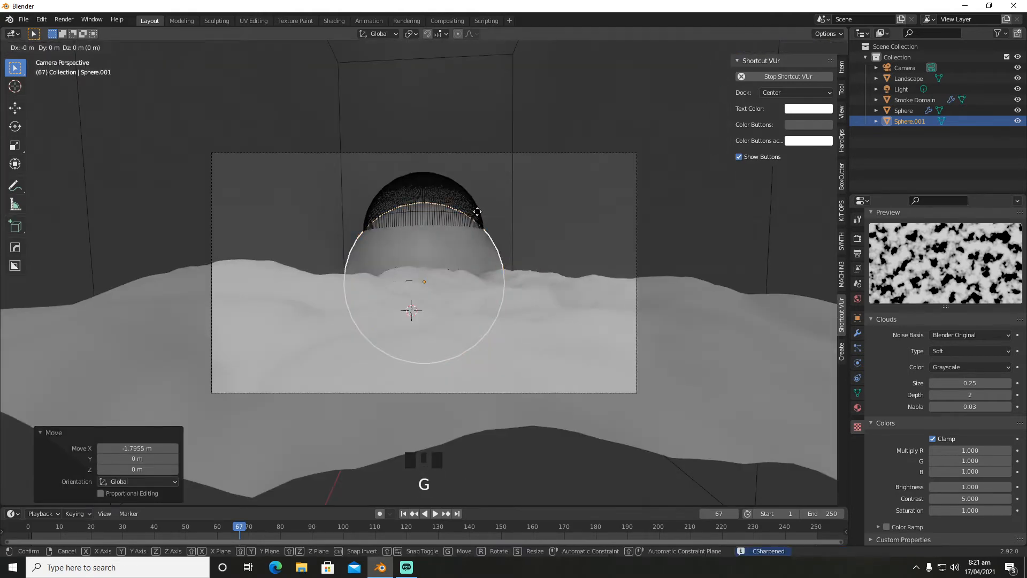
key(z)
click(475, 180)
key(s)
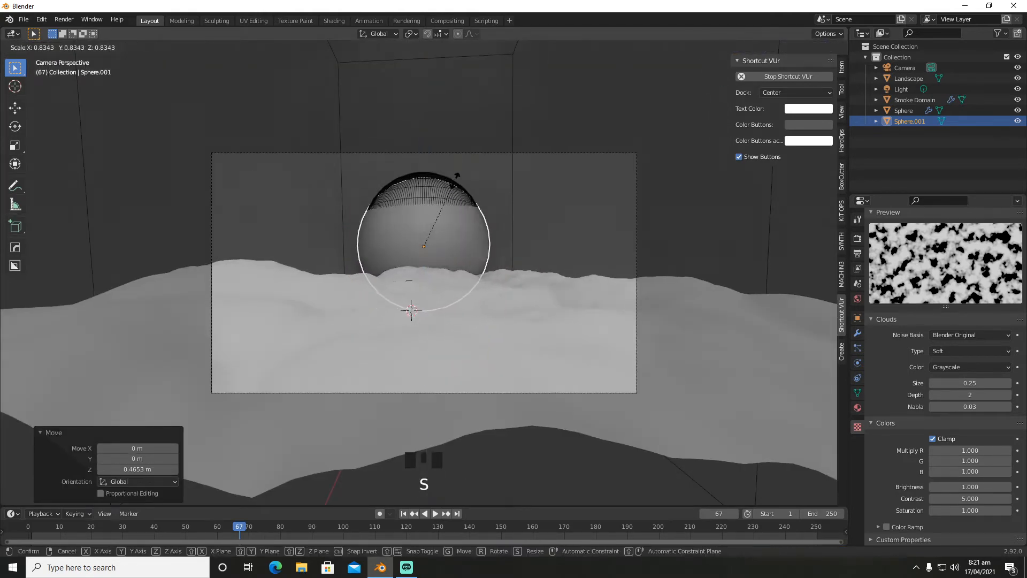
click(458, 180)
Raise the new sphere about 0.07 m along the Z axis so it covers the smoke-emitting sphere
key(g)
key(z)
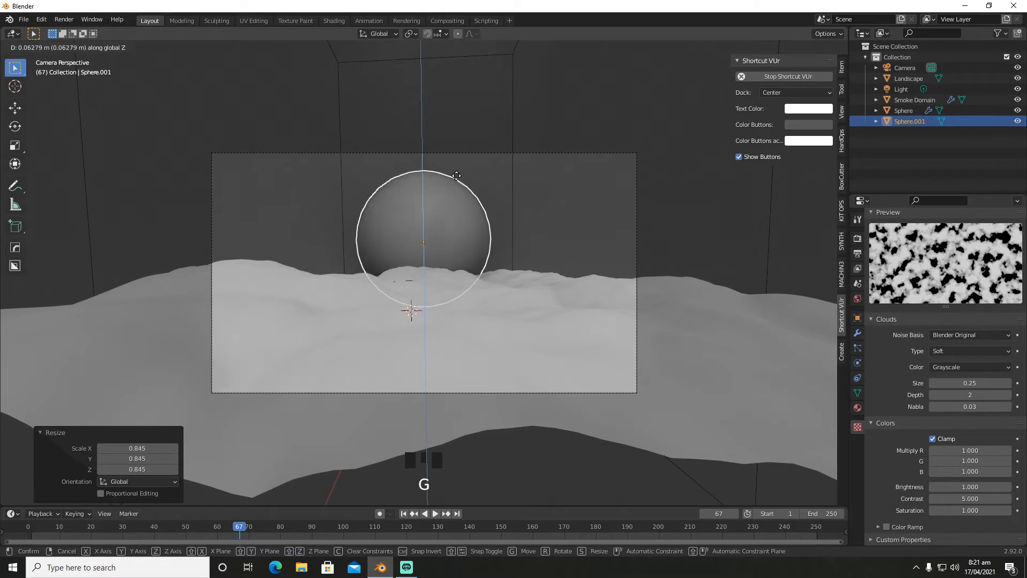
click(458, 174)
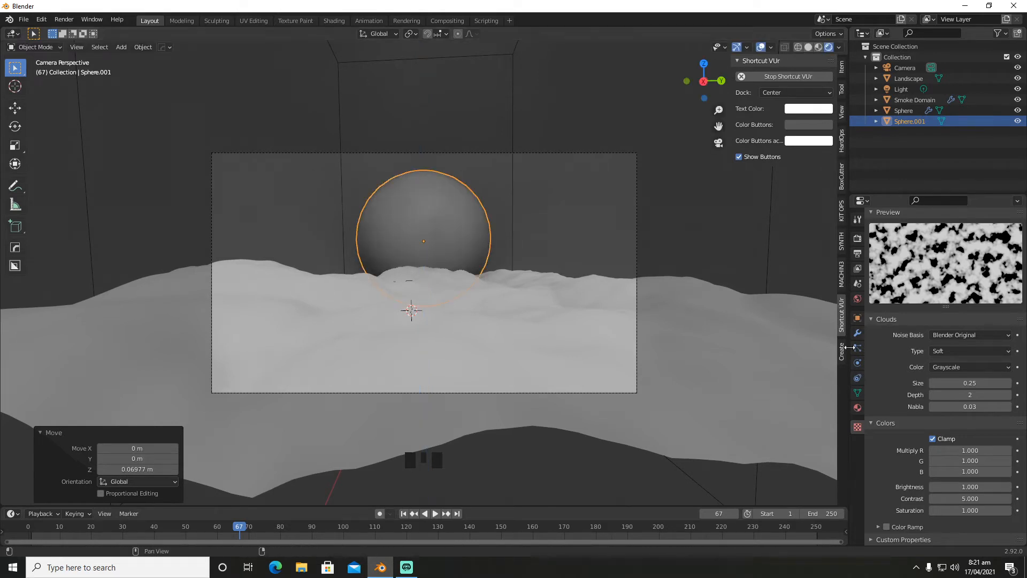
Give the new sphere covering the smoke emitter a new material with an Emission surface and set its strength to 40
click(858, 408)
click(955, 284)
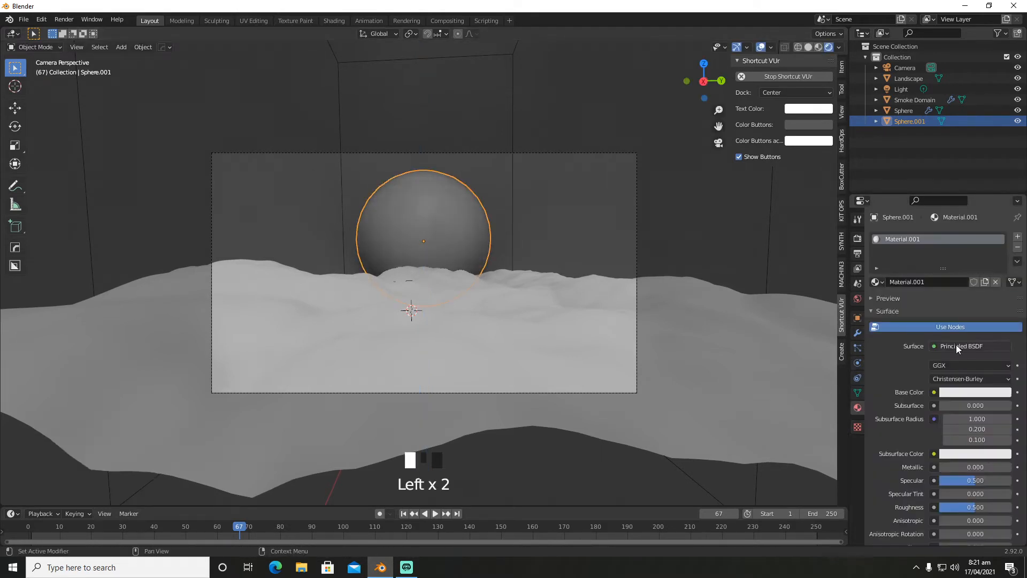
click(958, 348)
click(904, 145)
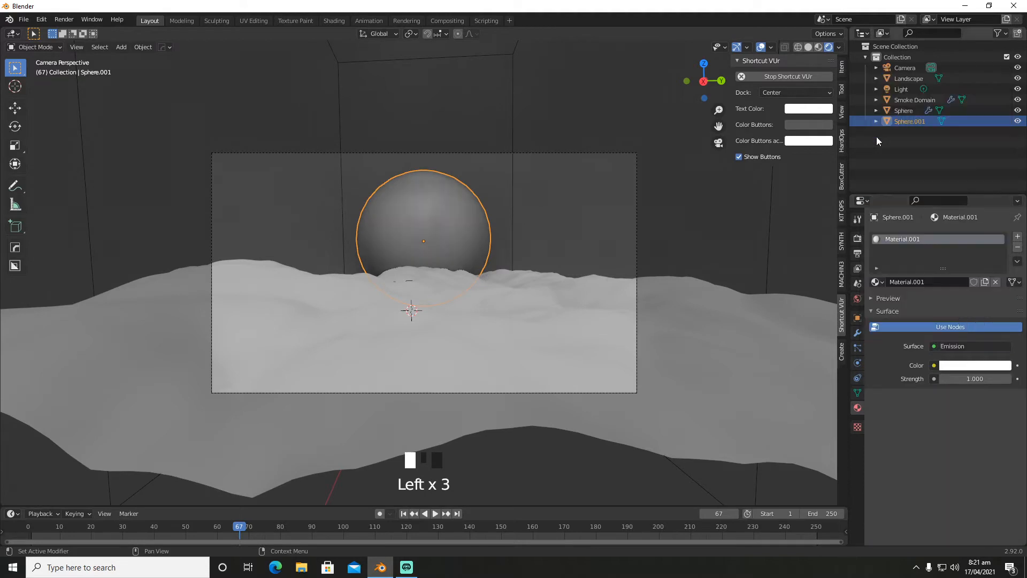
click(969, 378)
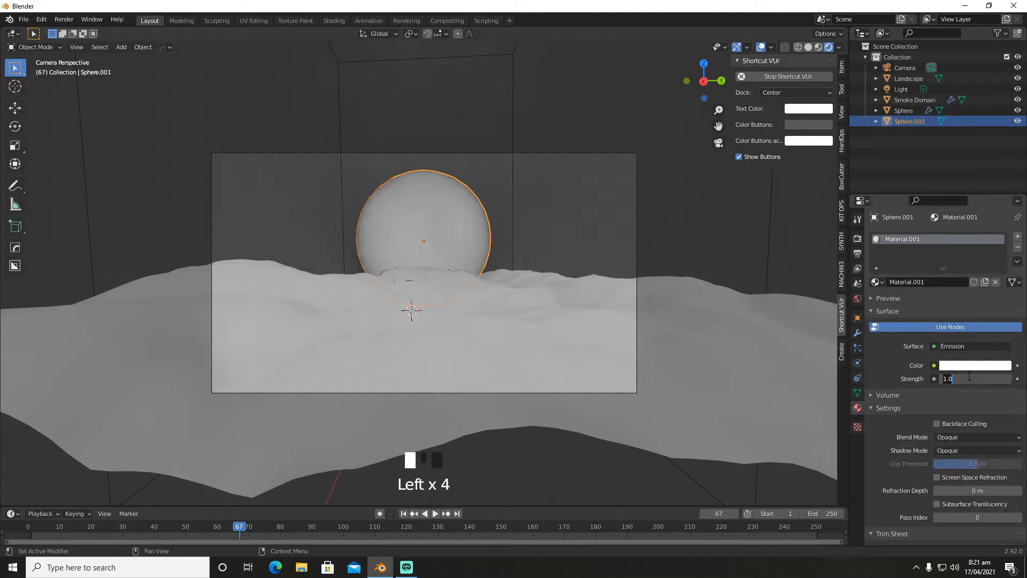
text(40)
key(Return)
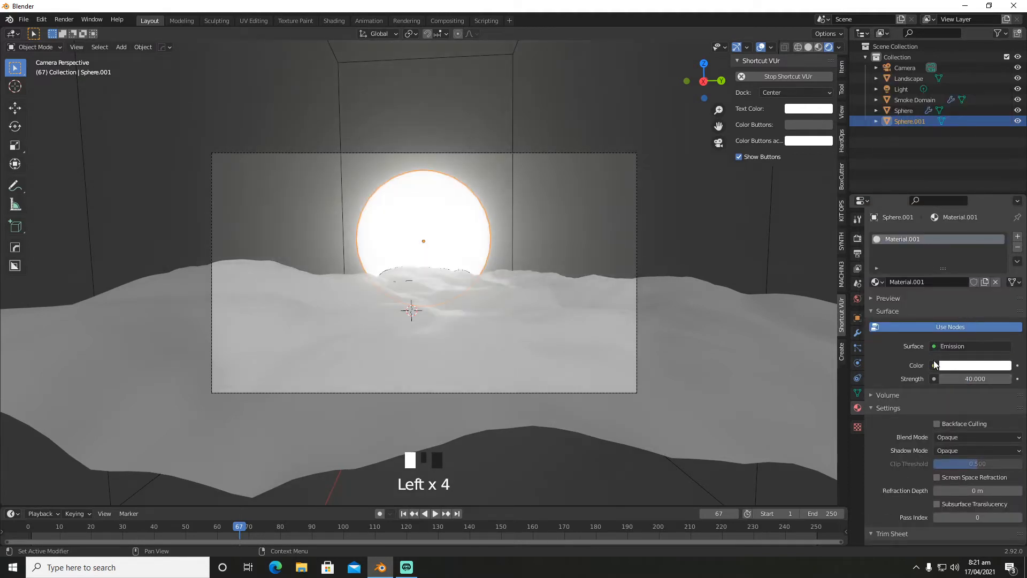
click(698, 229)
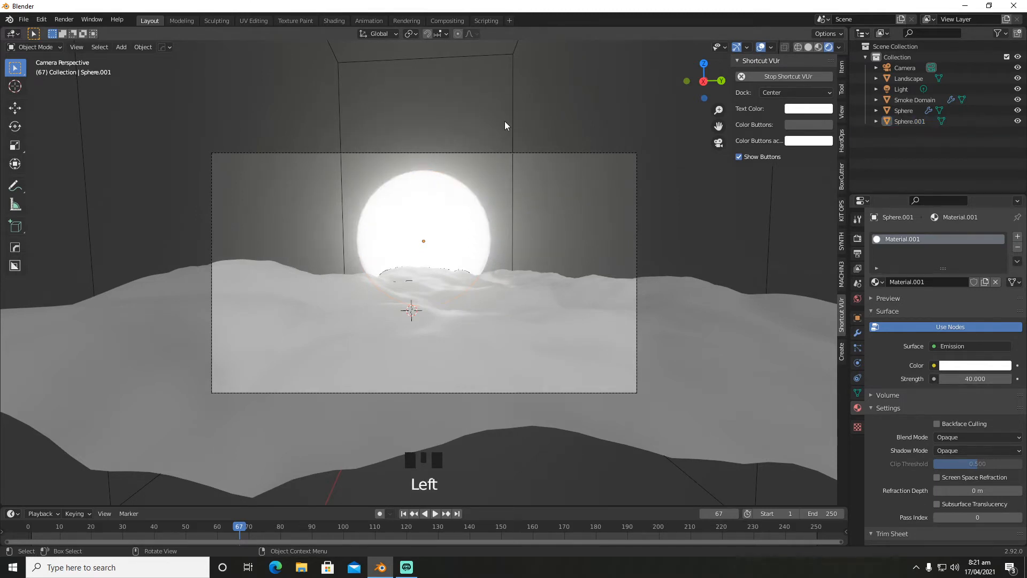
Switch to the Shading workspace with a rendered camera view and create a new material for the landscape
click(346, 23)
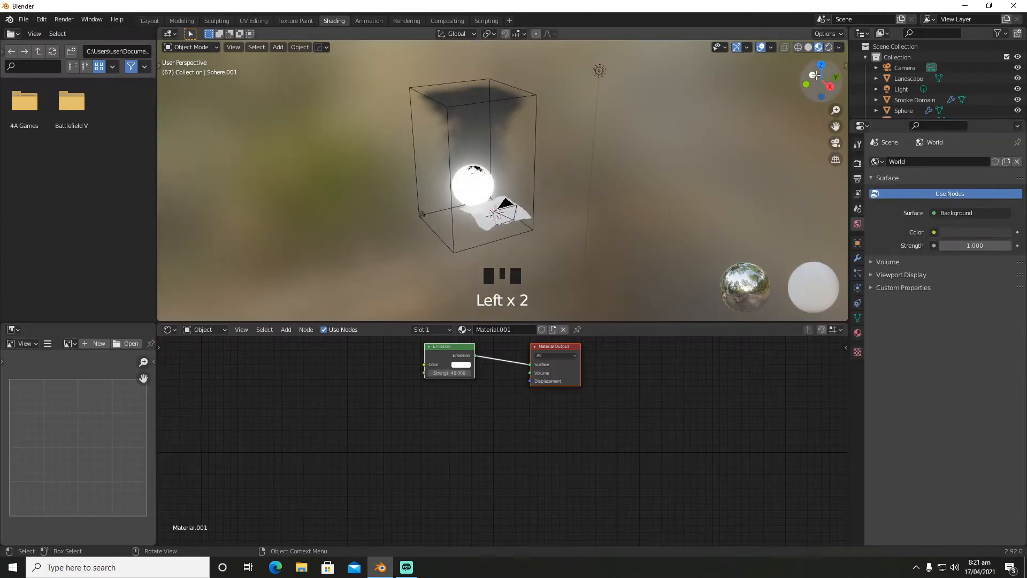
click(829, 48)
key(KP_0)
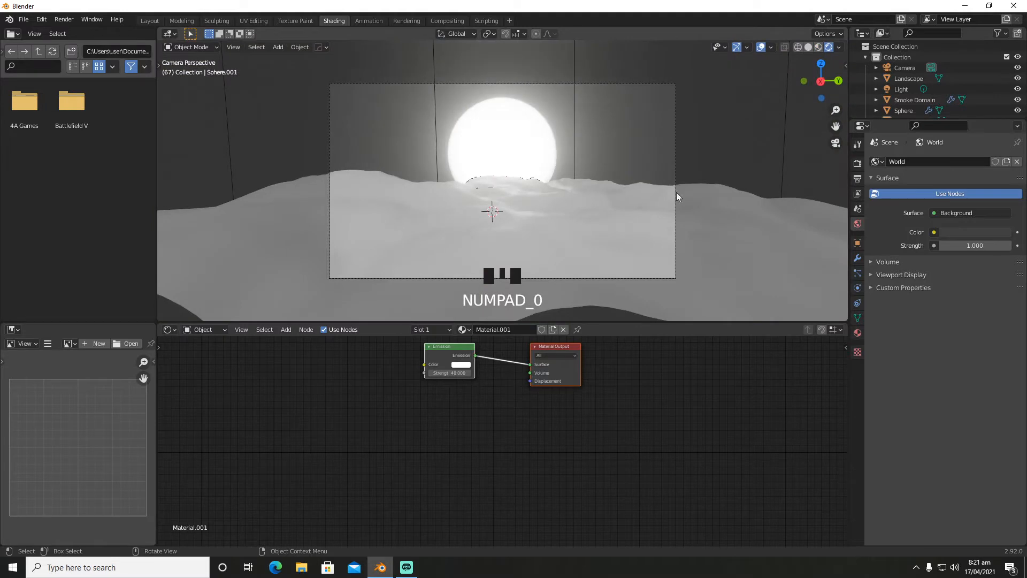
click(703, 239)
click(543, 332)
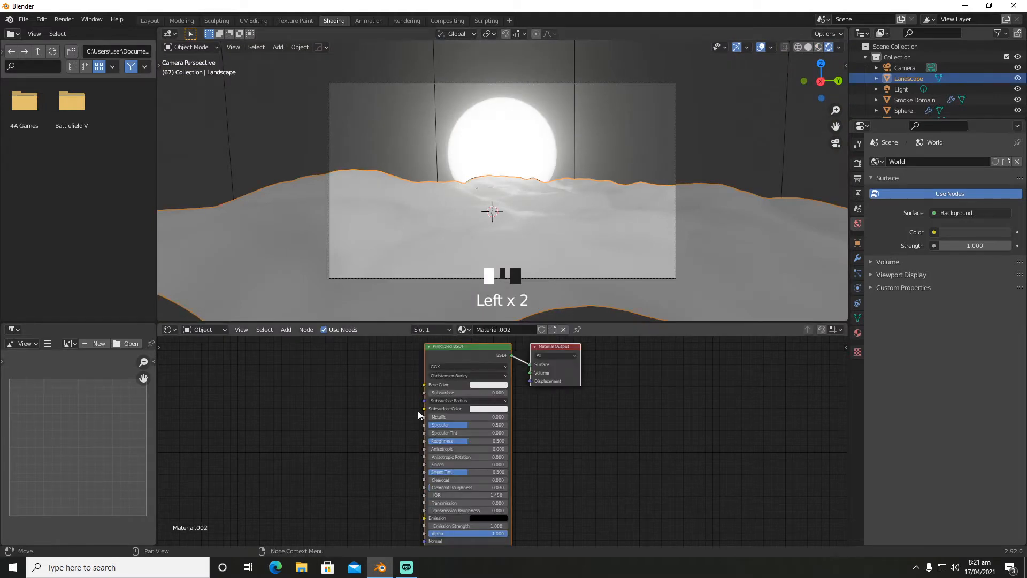
Add a Noise Texture node beside the Principled BSDF in the landscape material
key(shift+a)
click(357, 429)
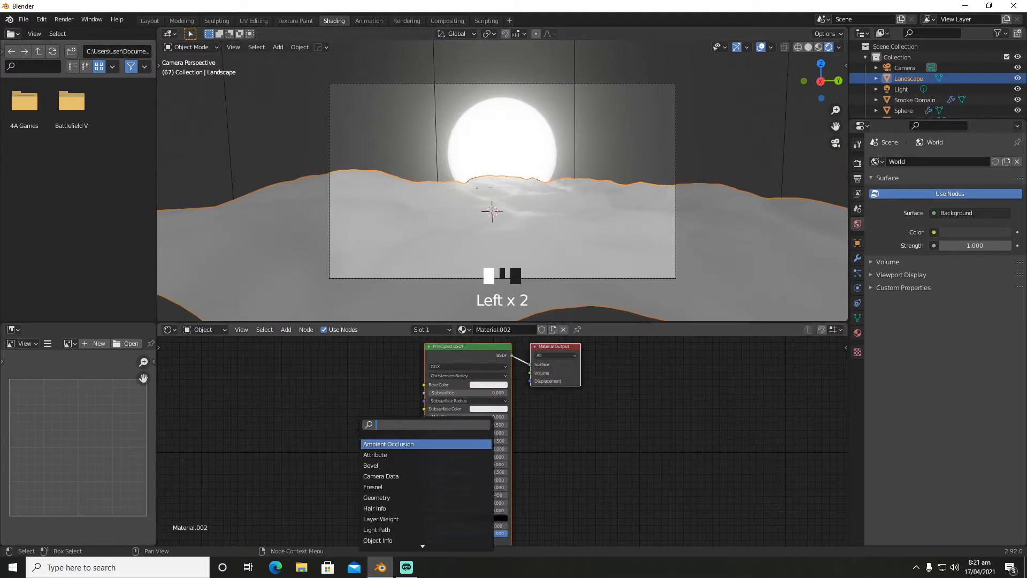
text(noise)
click(368, 445)
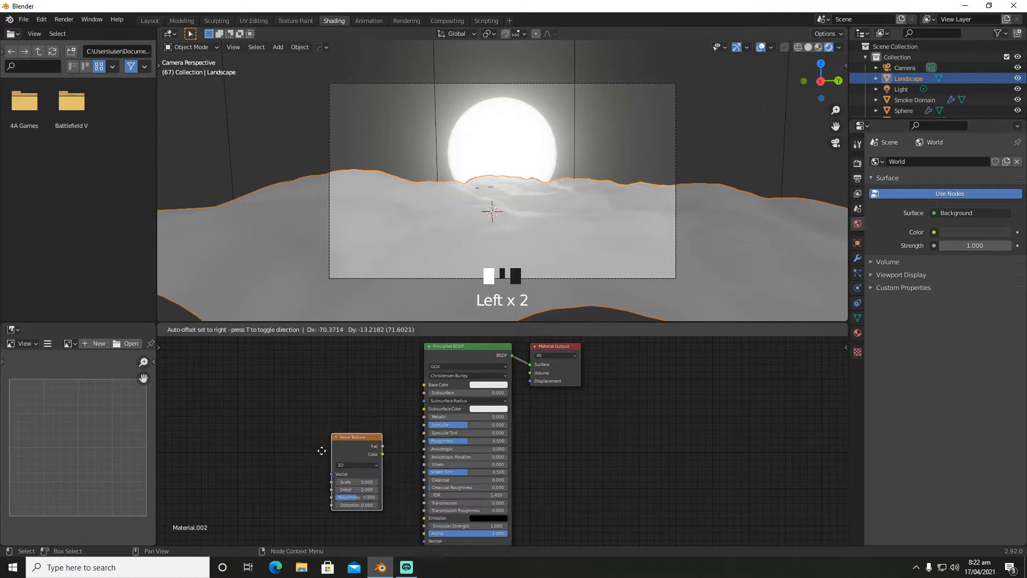
click(313, 449)
Add a ColorRamp node, feed it from the Noise Texture's Fac output and link its Color to the Principled BSDF's Roughness
key(shift+a)
mouse_move(321, 446)
text(color)
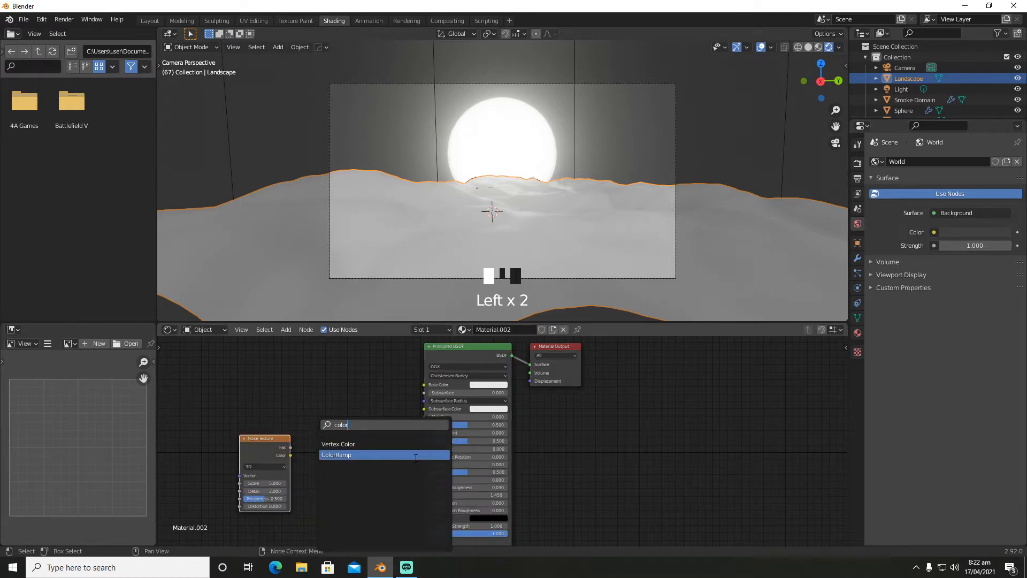
click(336, 454)
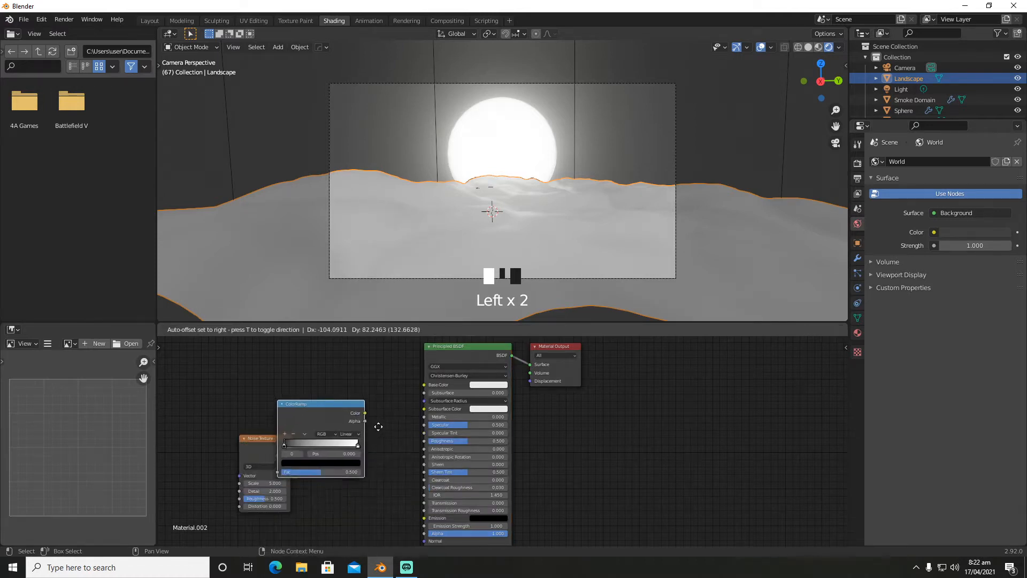
middle_drag(377, 487, 435, 427)
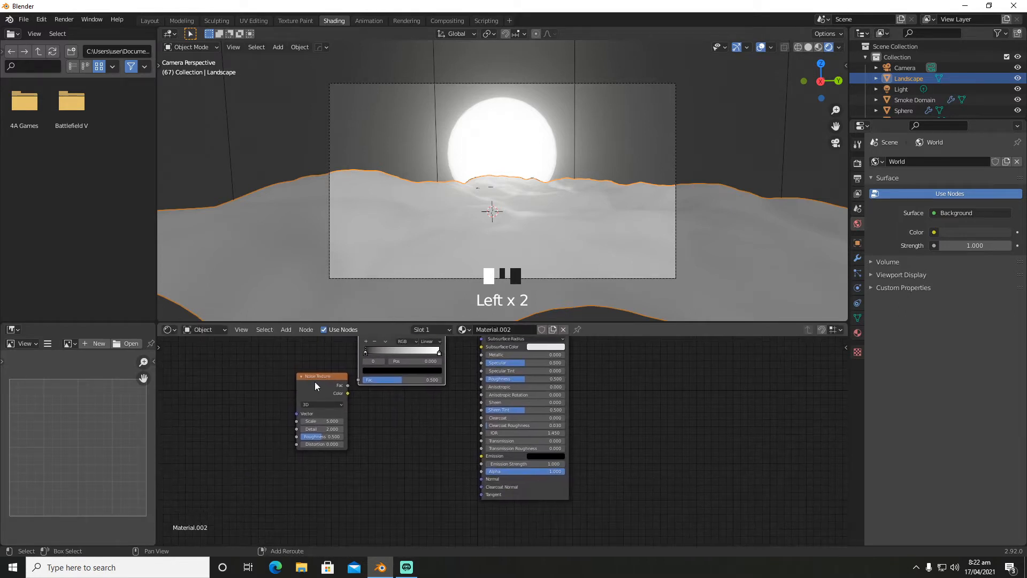
drag(316, 379, 358, 380)
middle_drag(428, 404, 393, 484)
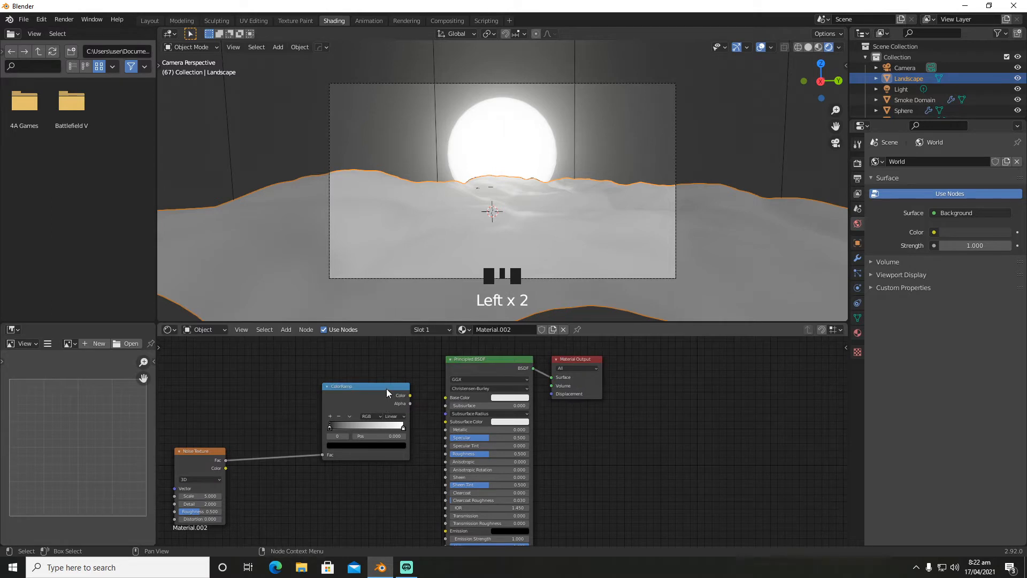
drag(387, 392, 444, 453)
shift+middle_drag(400, 470, 458, 417)
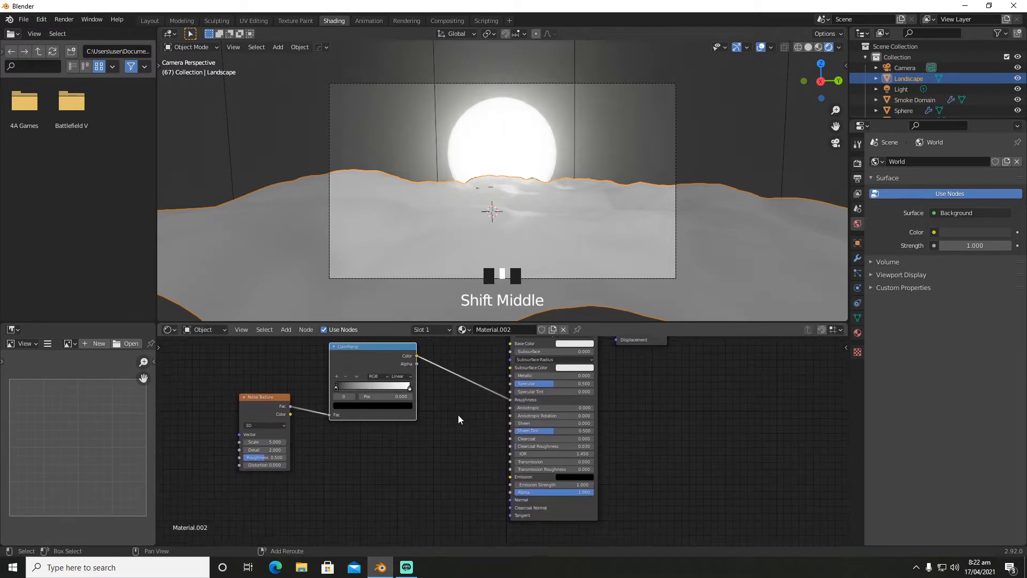
Add a Bump node driven at Height by the Noise Texture's Fac and link its Normal output to the Principled BSDF
key(shift+a)
click(408, 434)
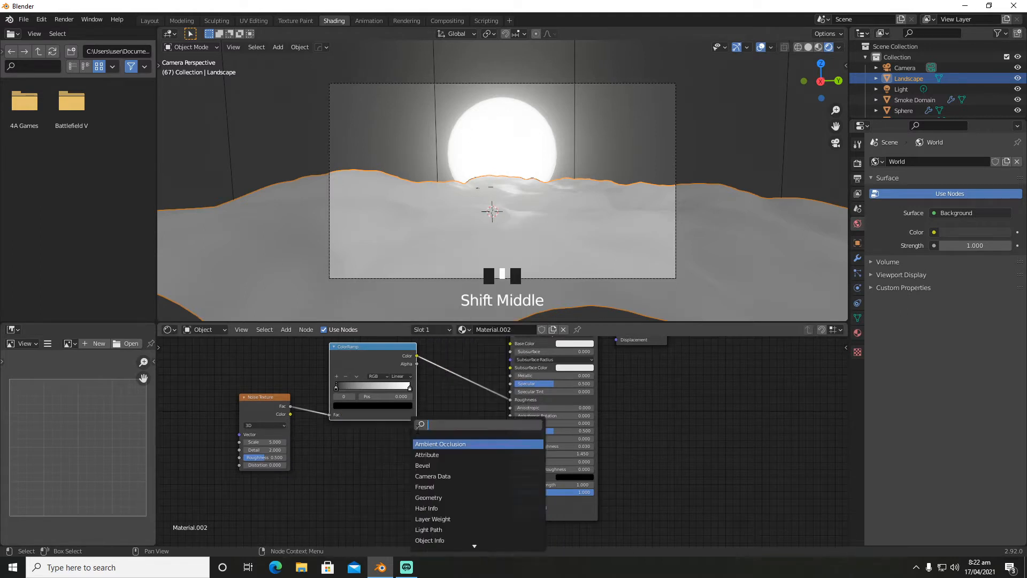
text(bump)
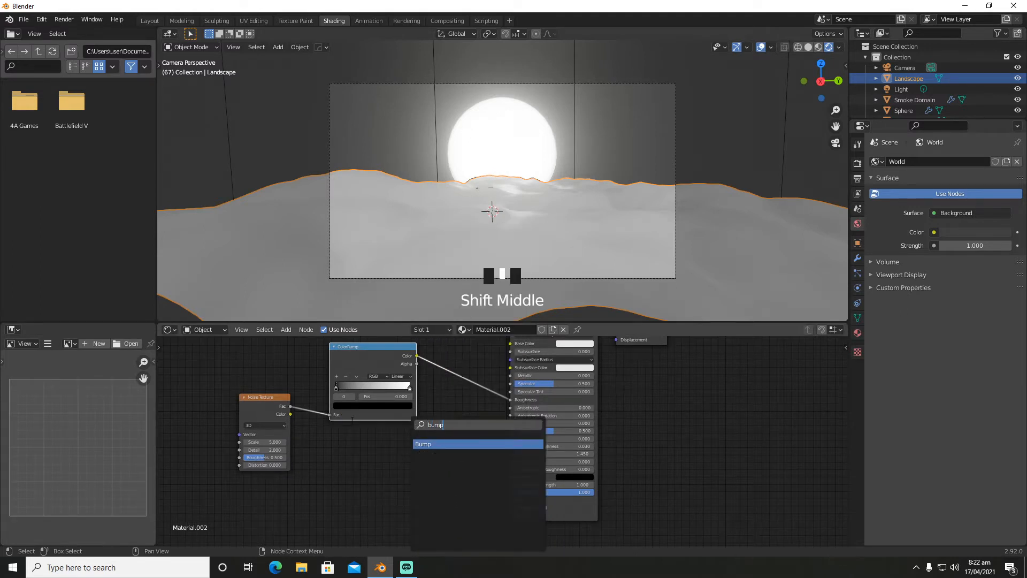
click(428, 444)
click(455, 488)
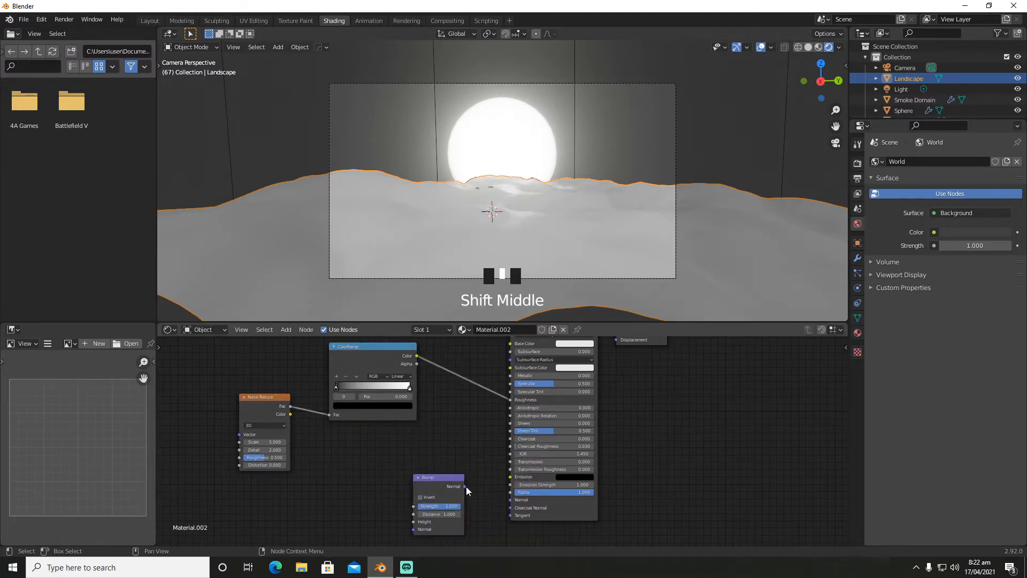
drag(465, 487, 510, 499)
drag(292, 406, 414, 521)
Set the landscape material's base color to black and the Noise Texture's Detail to 16
scroll(433, 367, down, 2)
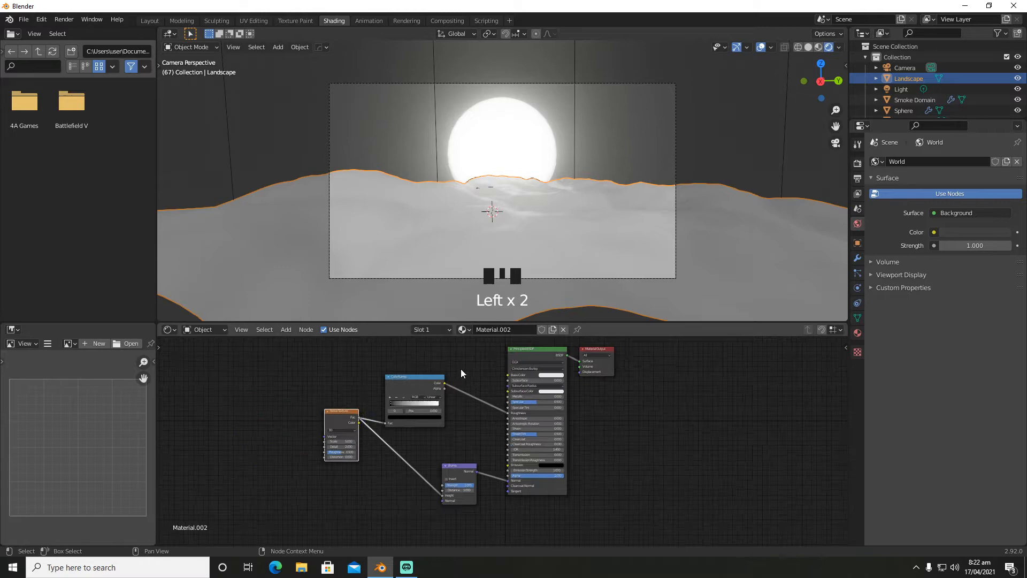
click(551, 375)
drag(581, 308, 583, 341)
drag(340, 446, 417, 446)
Move the black stop of the roughness ColorRamp to about 0.59
click(406, 377)
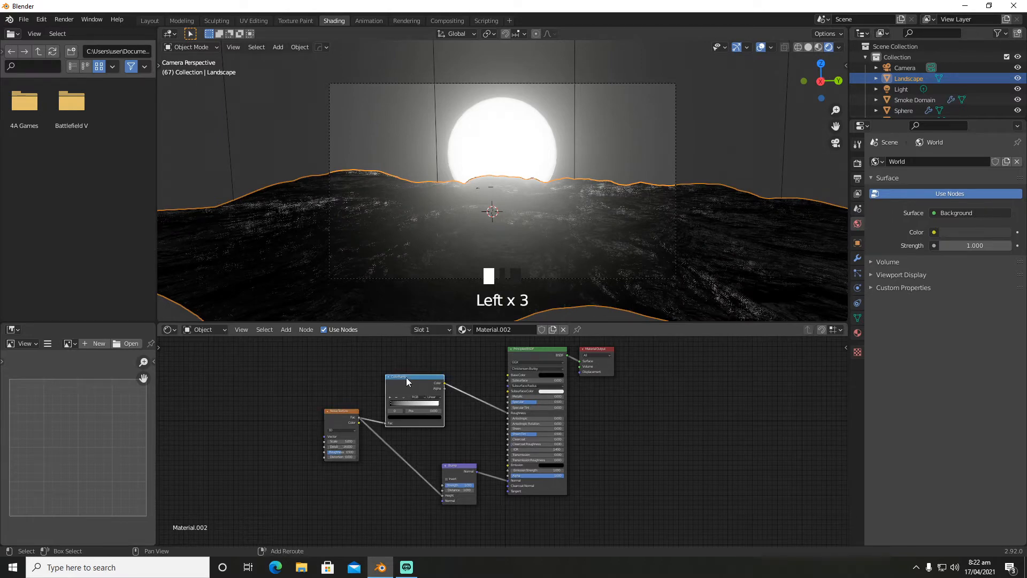
scroll(401, 444, up, 3)
drag(275, 369, 339, 371)
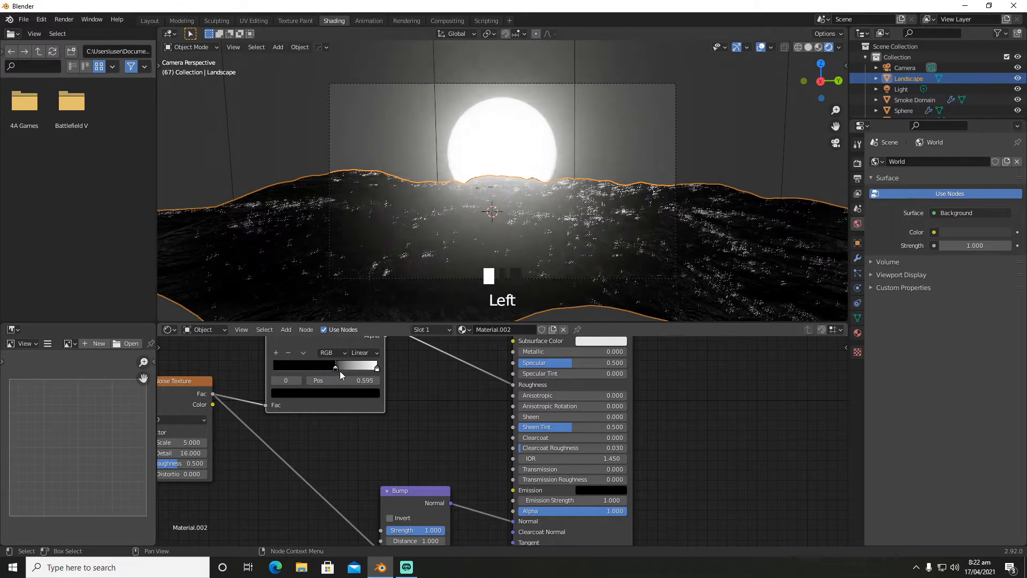
Duplicate the ColorRamp, insert the copy between the Noise Texture and the Bump height, and move its black stop to about 0.49
scroll(339, 371, down, 2)
key(shift+d)
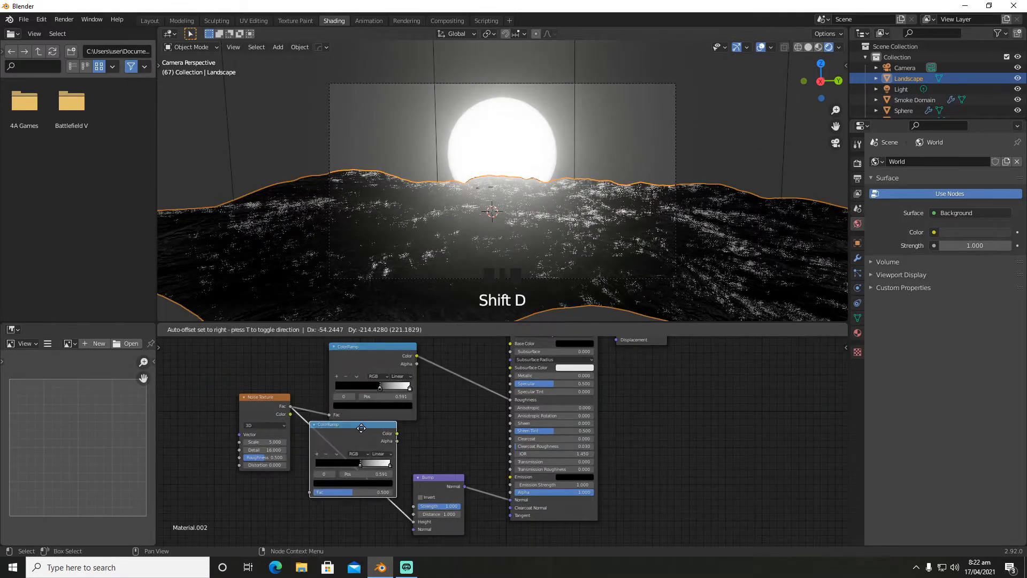
click(361, 435)
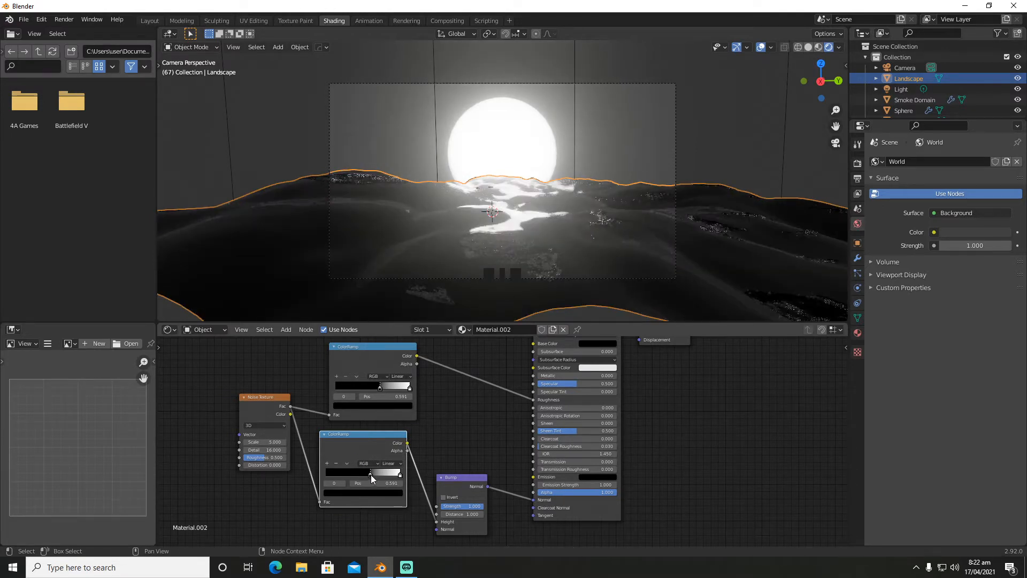
drag(371, 474, 364, 478)
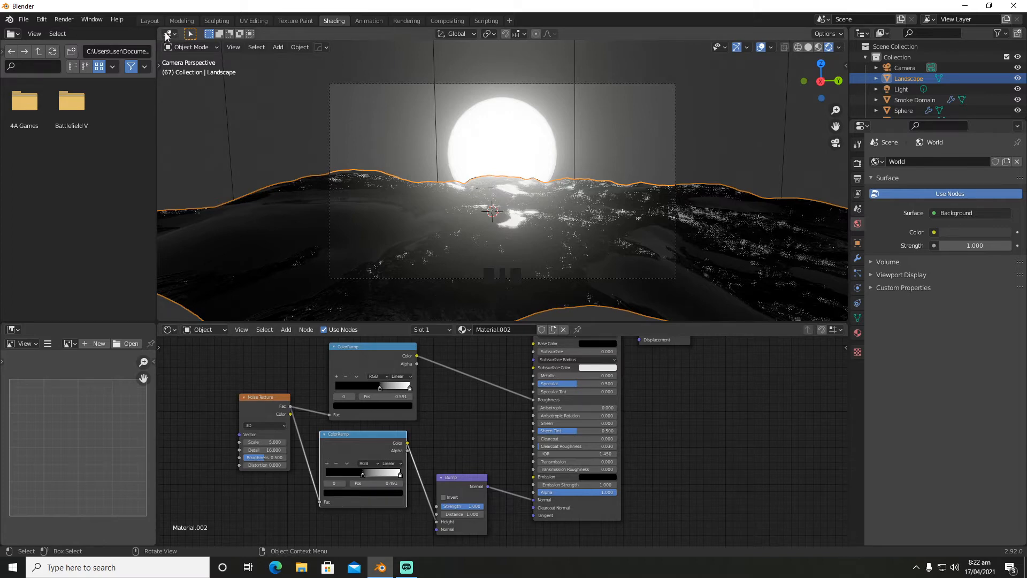
Return to the Layout workspace and import the OpenVDB volume Cloud_09.vdb from the VDB Clouds Pack folder on drive H
click(151, 21)
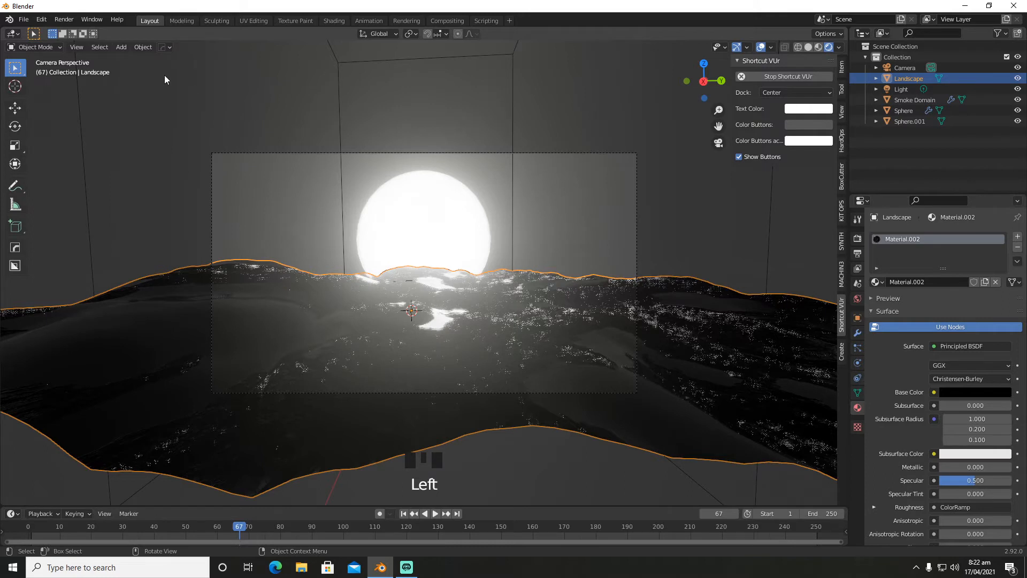
click(46, 22)
key(shift+a)
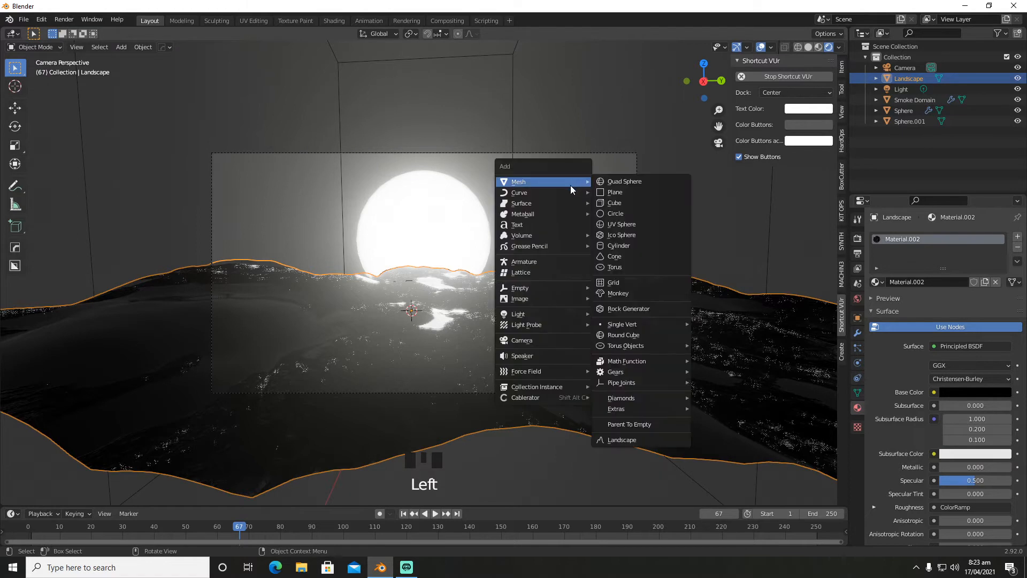
mouse_move(563, 214)
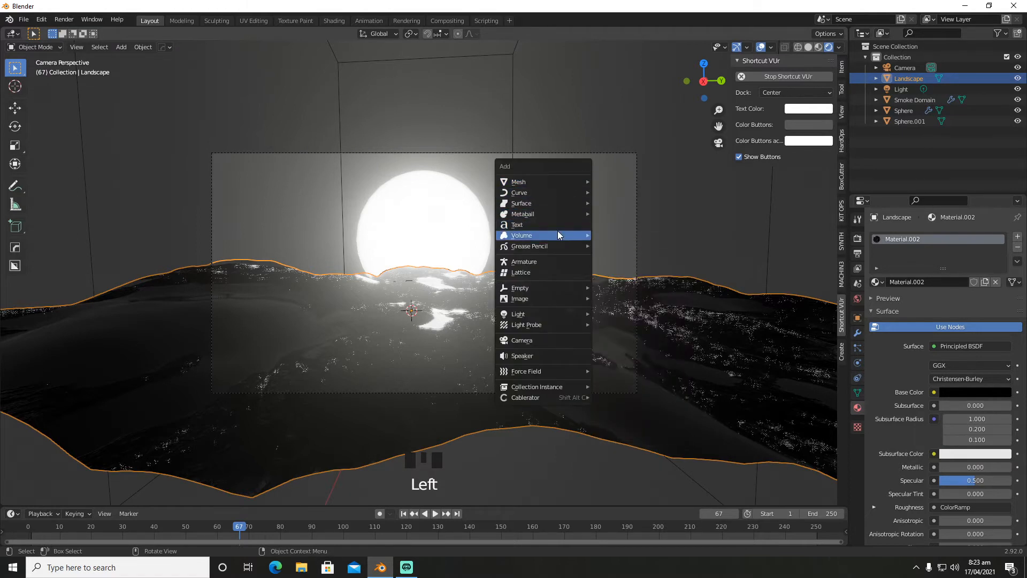
mouse_move(557, 231)
click(628, 235)
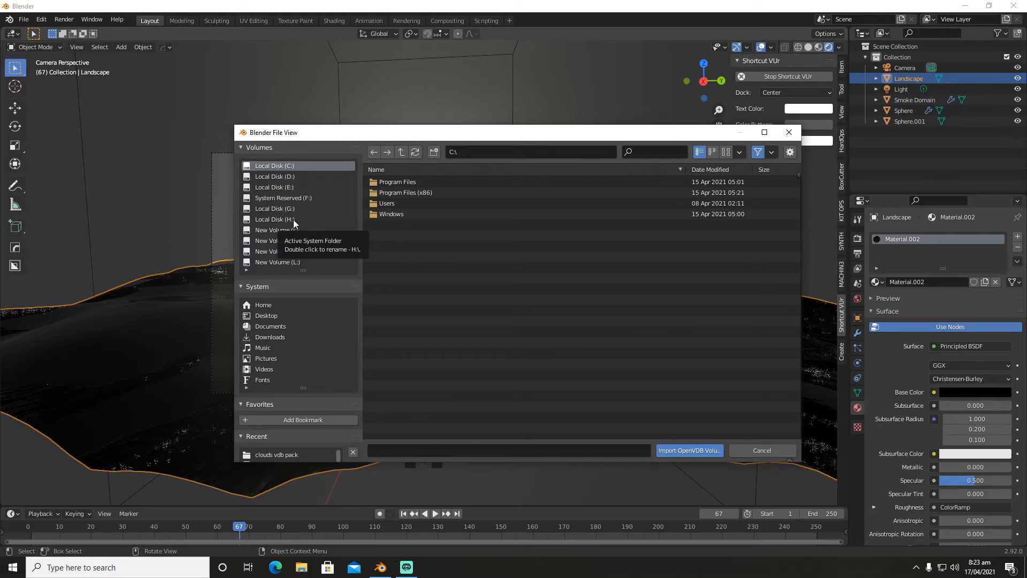
click(293, 220)
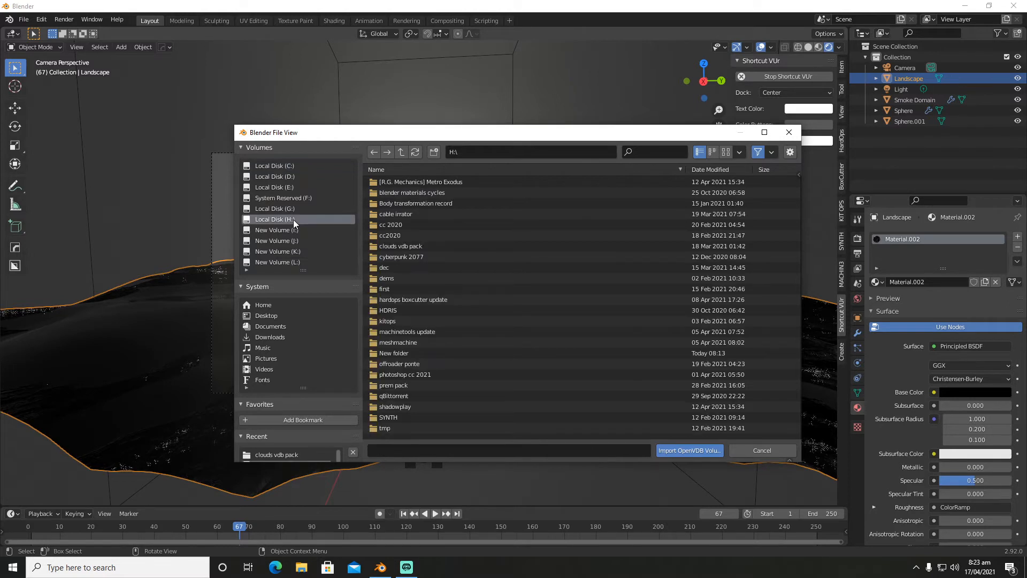
double_click(396, 247)
double_click(396, 194)
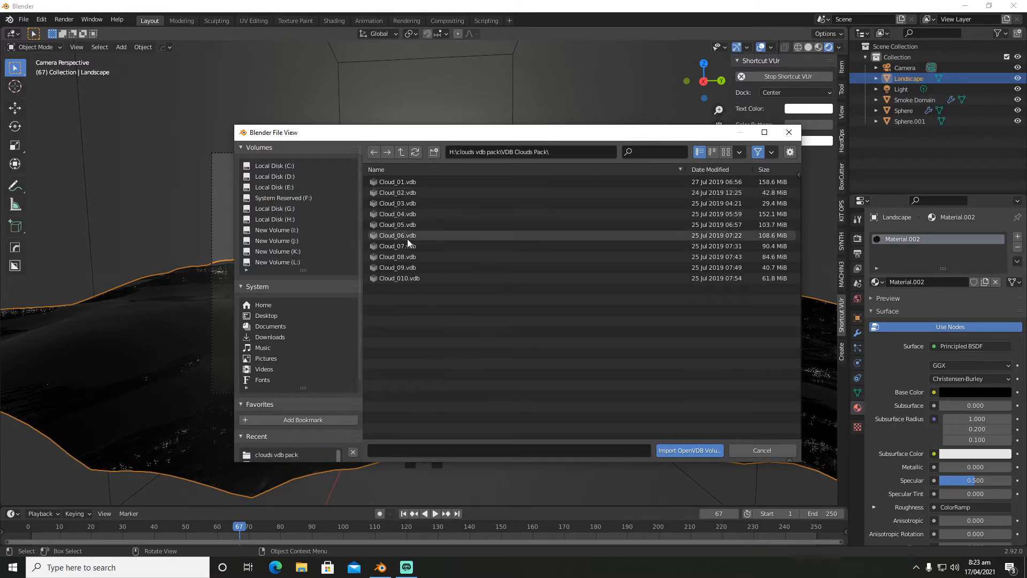
click(407, 265)
click(700, 450)
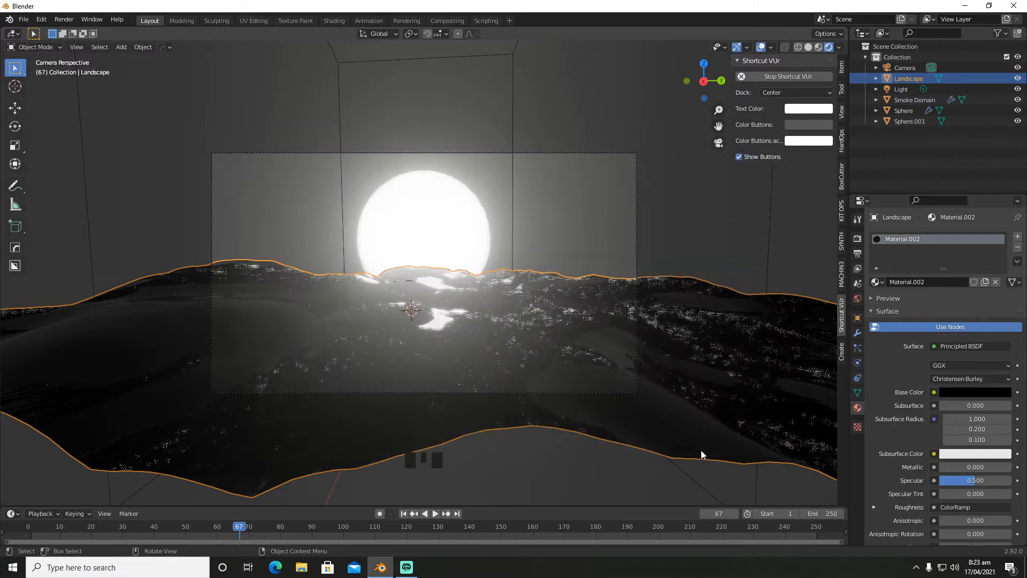
Scale the imported Cloud_09 volume uniformly to about 0.432 and return to the camera view
scroll(589, 300, down, 5)
scroll(537, 279, up, 1)
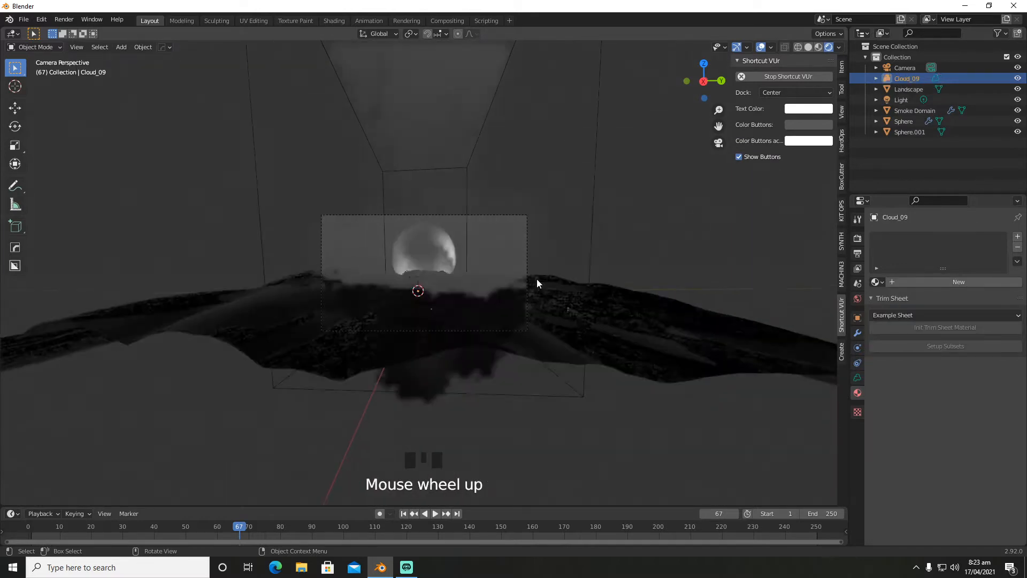
scroll(537, 278, up, 6)
middle_drag(537, 278, 566, 271)
scroll(589, 262, down, 6)
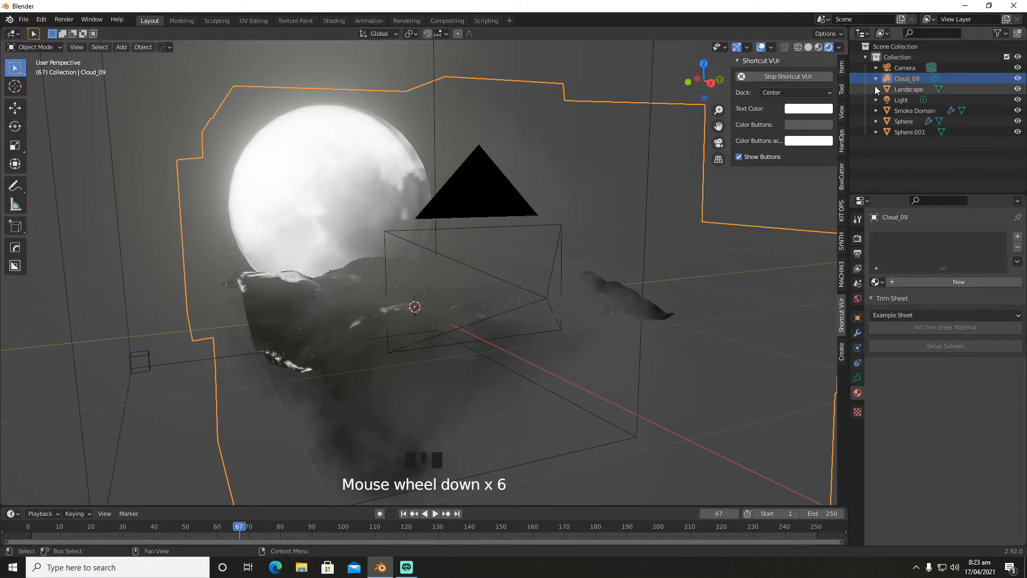
click(896, 79)
key(s)
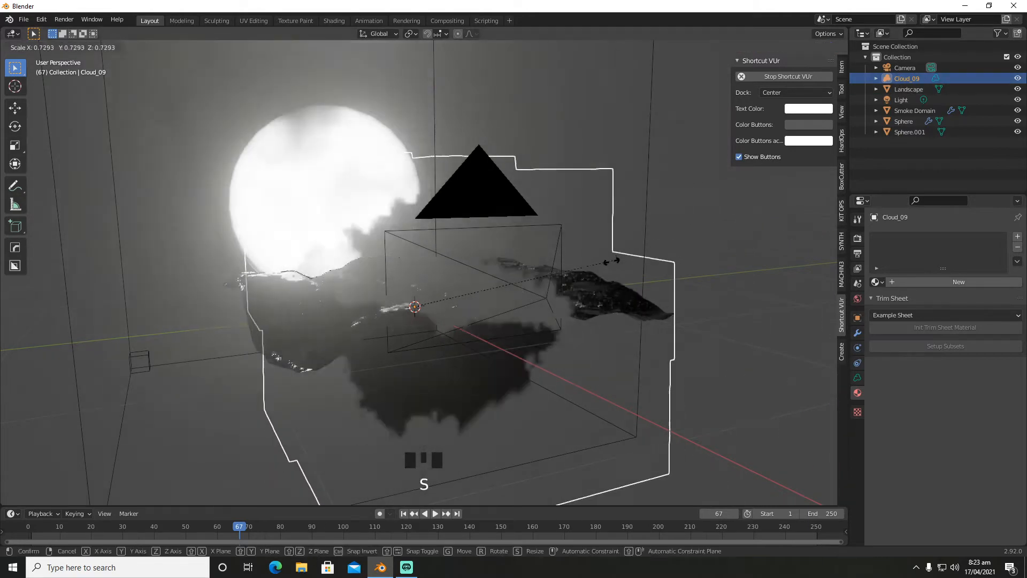
click(530, 304)
key(KP_0)
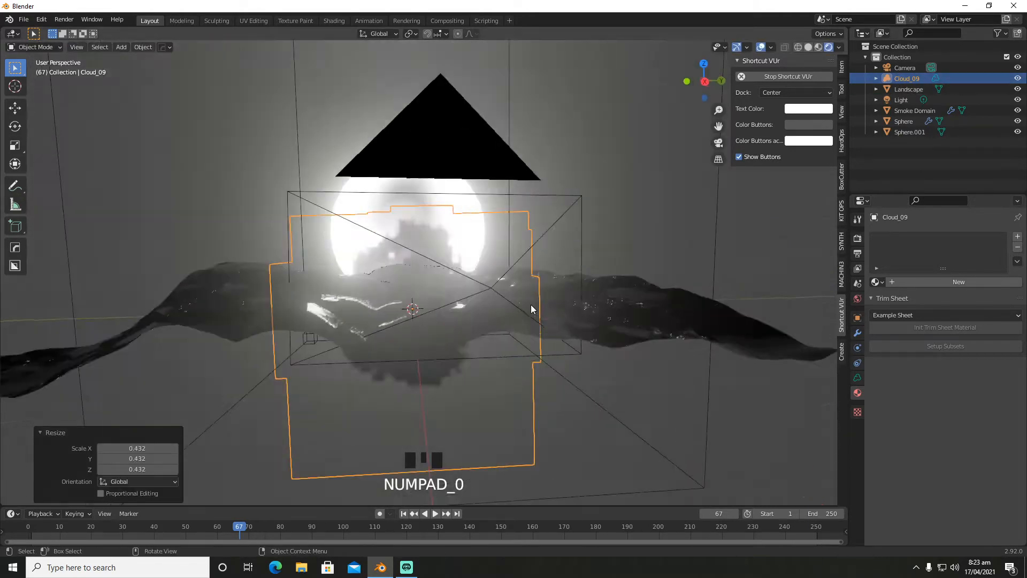
Move Cloud_09 back along the global X axis in two moves, to an X location of about -1.908 m
key(g)
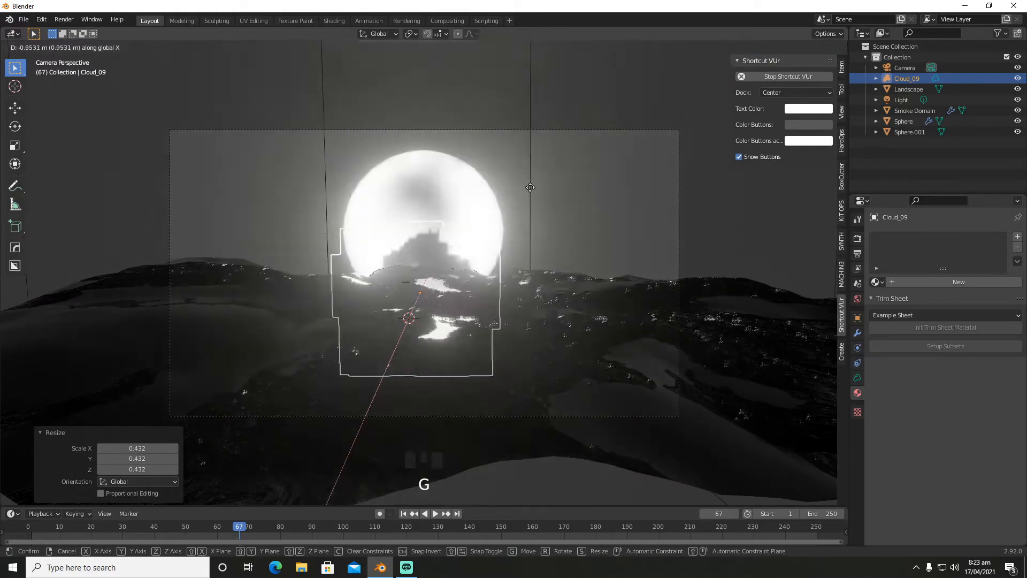
click(537, 213)
mouse_move(538, 214)
middle_down()
mouse_move(542, 198)
mouse_move(569, 217)
mouse_move(557, 214)
middle_up()
scroll(546, 204, down, 5)
key(g)
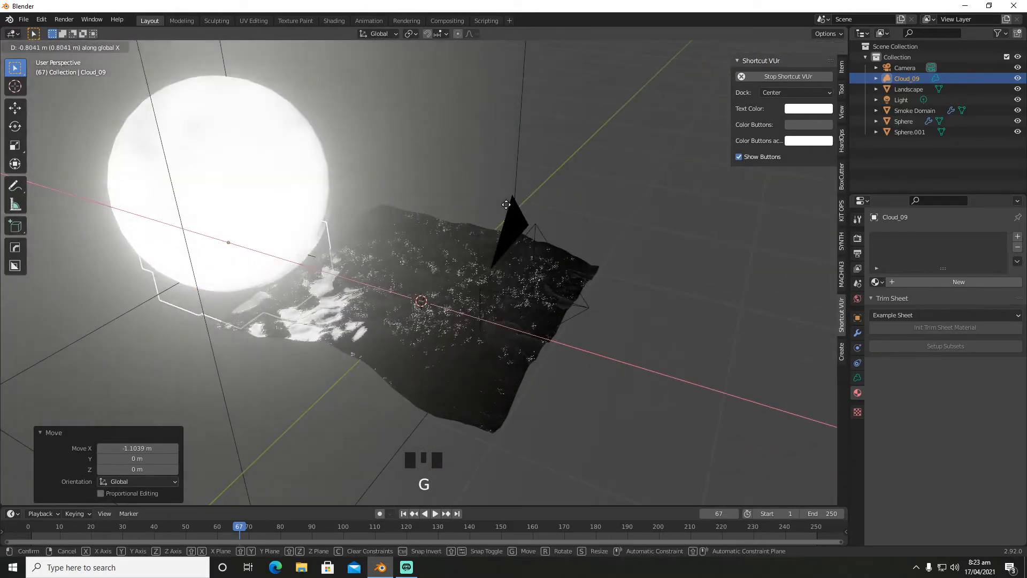
click(509, 209)
Set Cloud_09's Z rotation to 90°
click(858, 318)
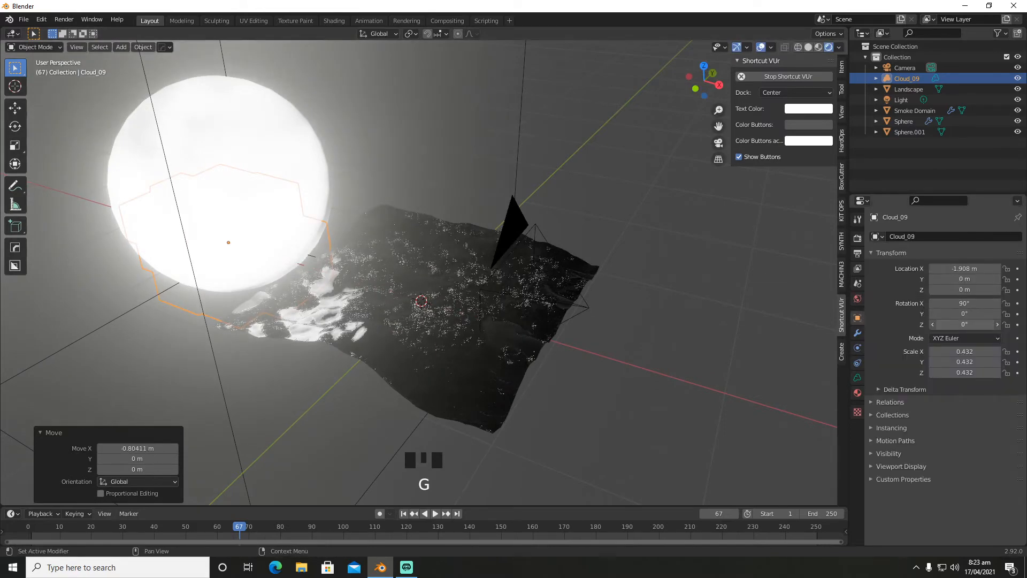
drag(940, 325, 983, 324)
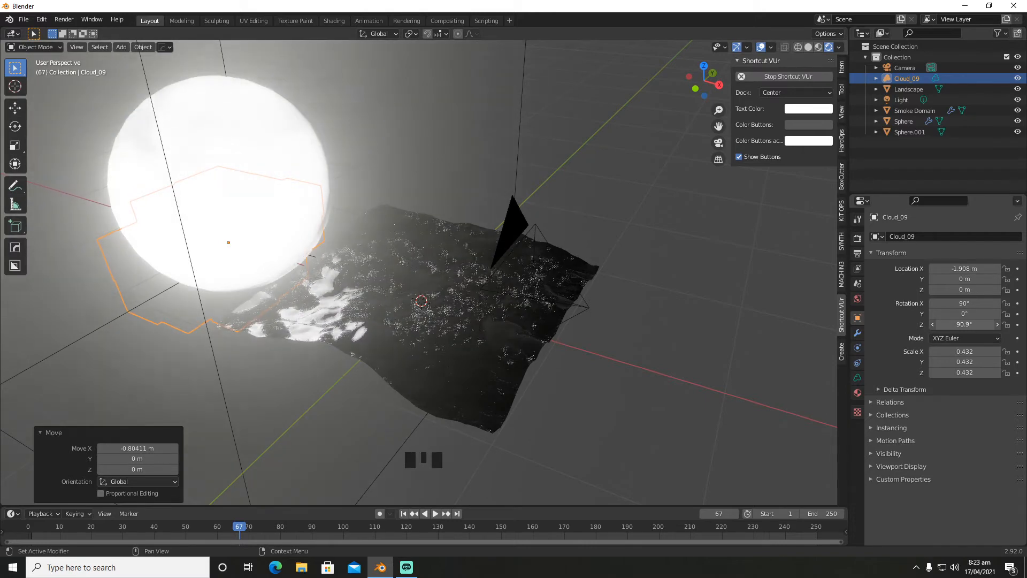
drag(983, 324, 978, 324)
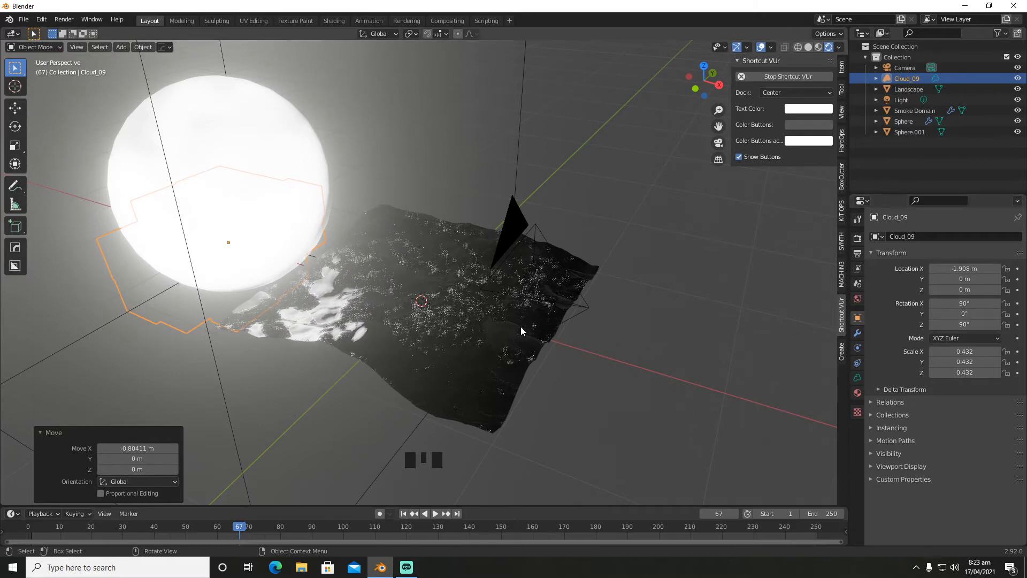
In the camera view, move Cloud_09 about -1.70 m along Y and 0.73 m up along Z, and enlarge it by a factor of about 1.54
key(KP_0)
key(g)
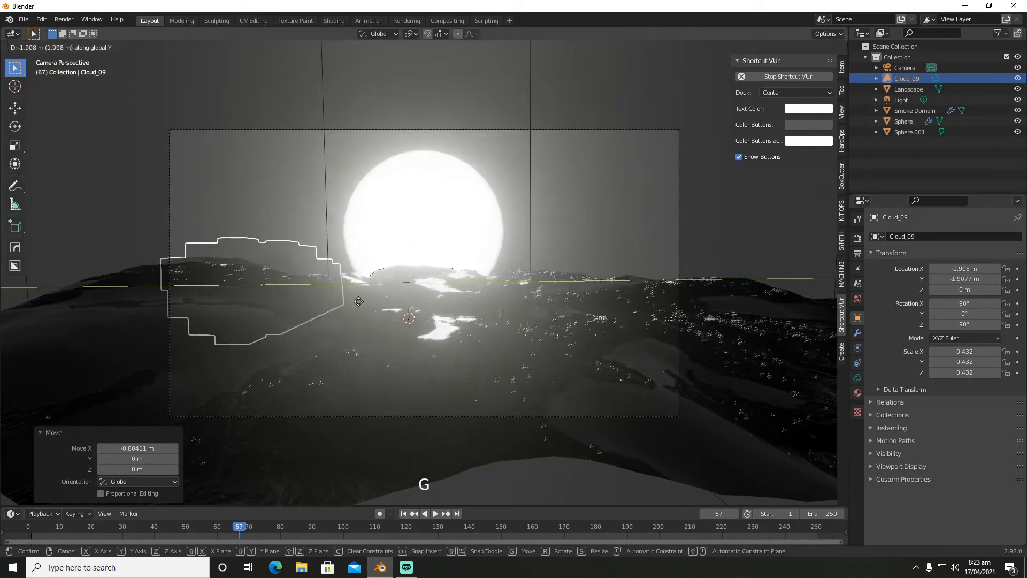
click(377, 300)
key(g)
key(z)
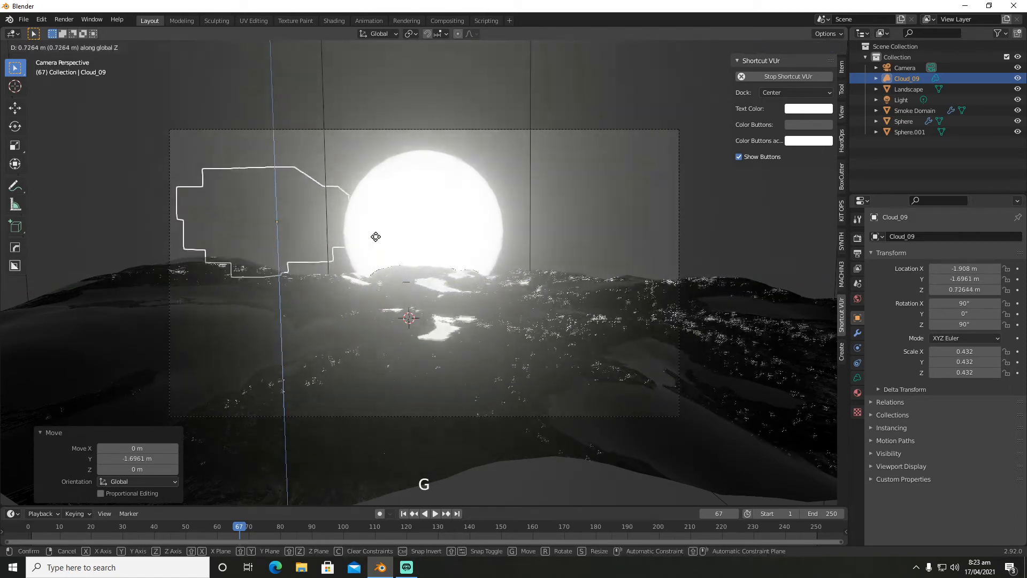
click(376, 234)
key(s)
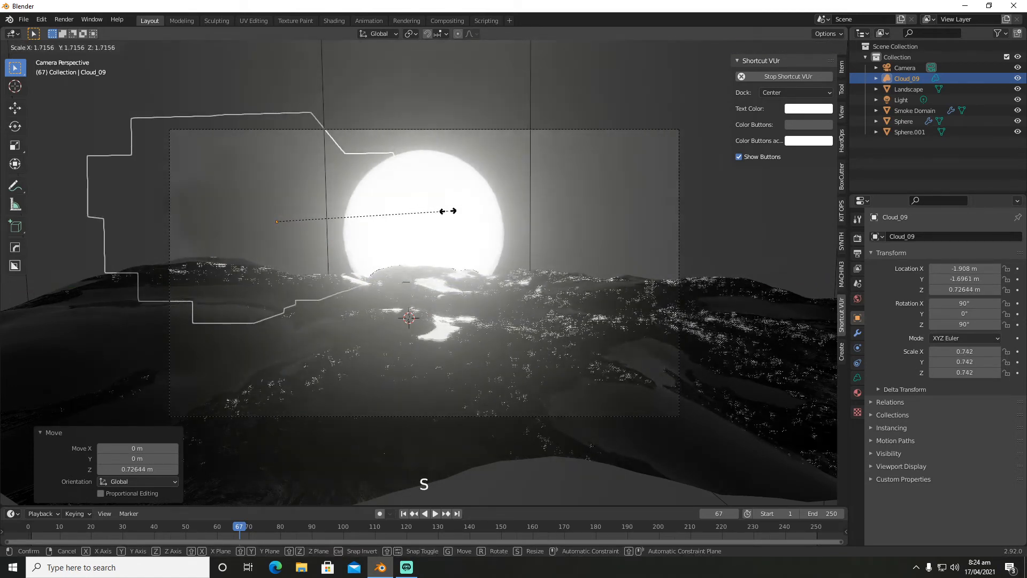
right_click(429, 215)
Duplicate Cloud_09 and move the copy about 3.45 m along Y to the other side of the glowing sphere
key(shift+d)
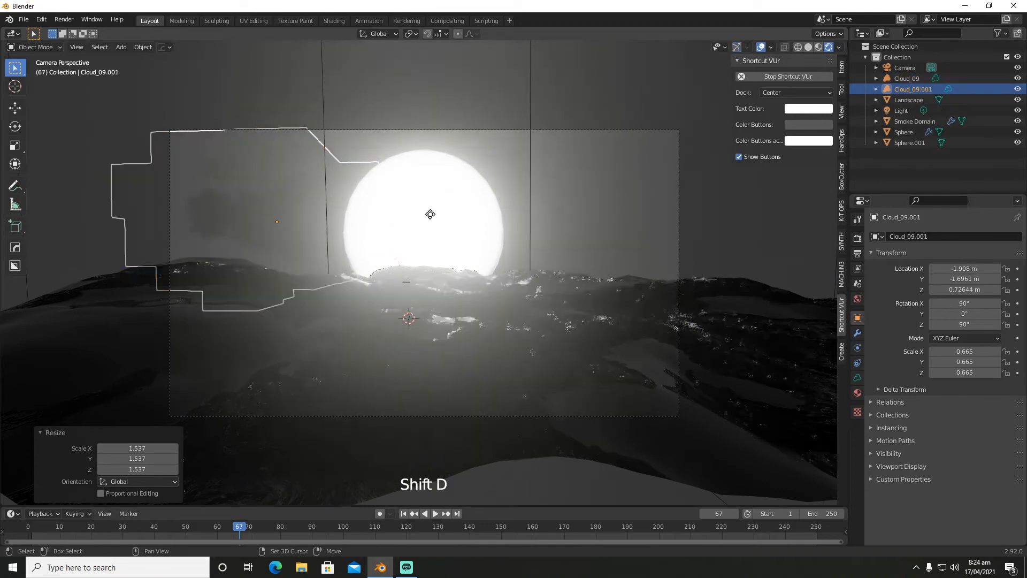
key(g)
key(y)
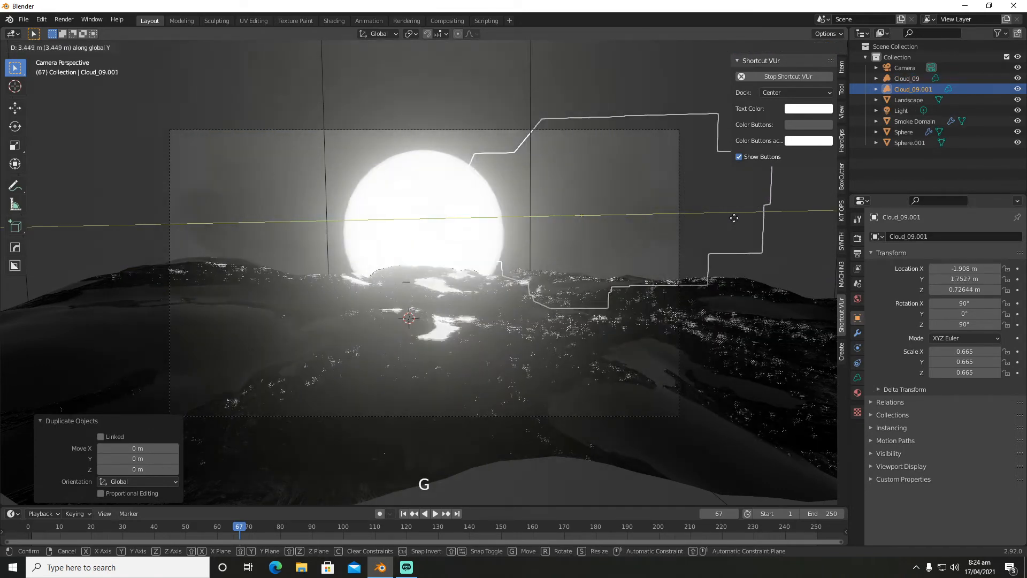
click(734, 248)
Save the project on drive H as "smoke ad clouds.blend"
click(857, 237)
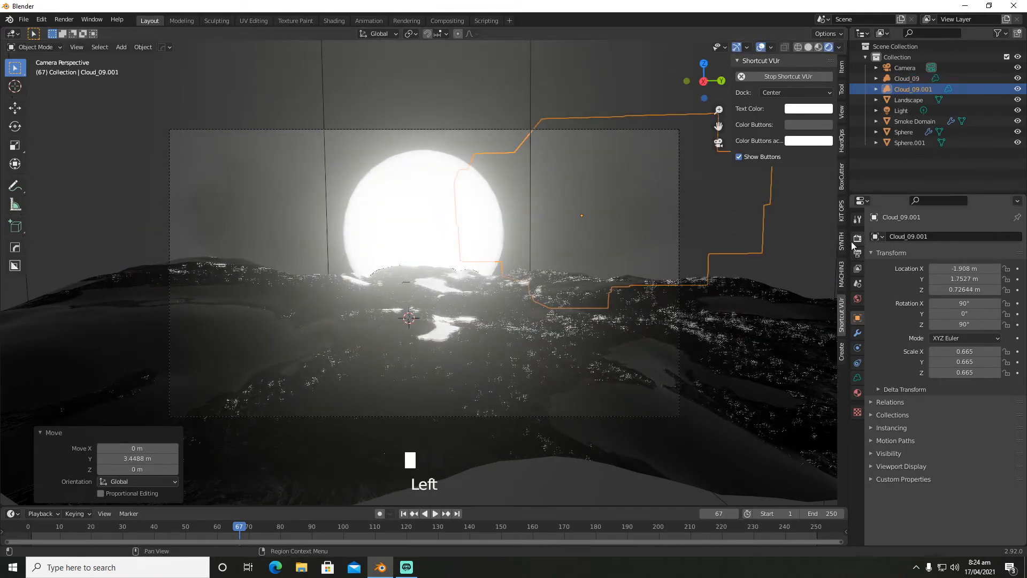
click(942, 235)
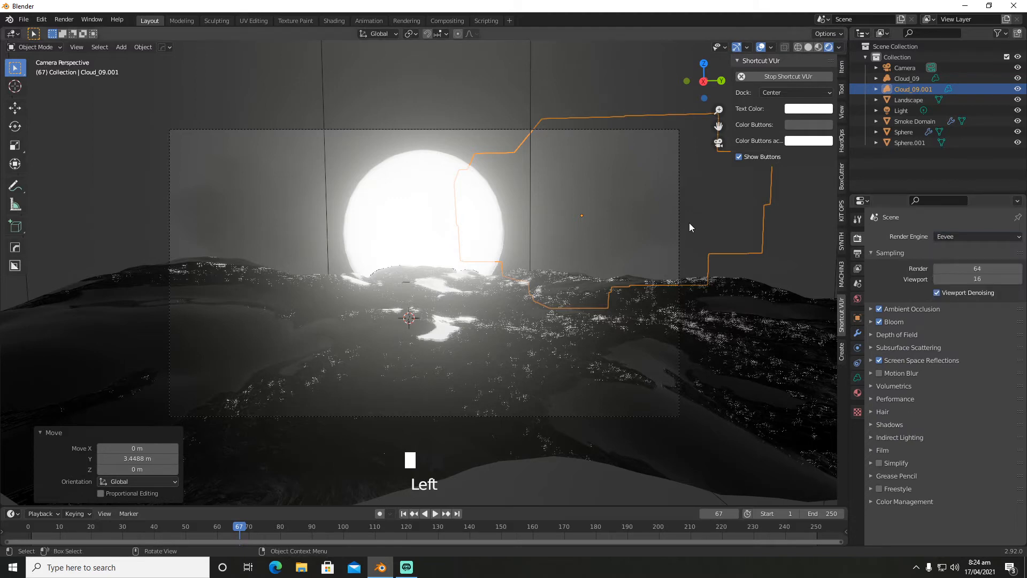
key(ctrl+s)
click(548, 450)
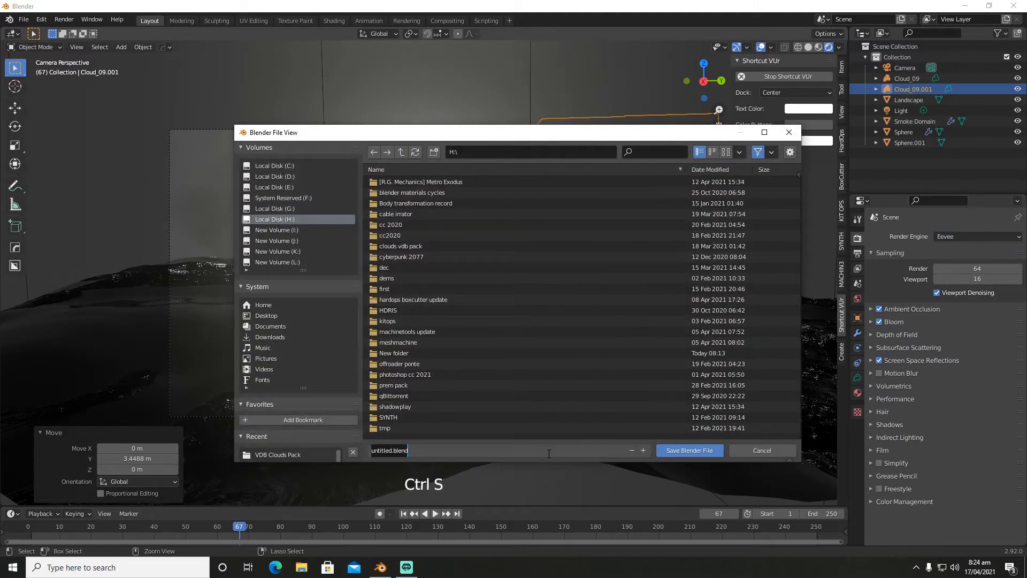
text(smoke ad clouds)
click(706, 450)
Switch the render engine to Cycles and set its device to GPU Compute
click(945, 236)
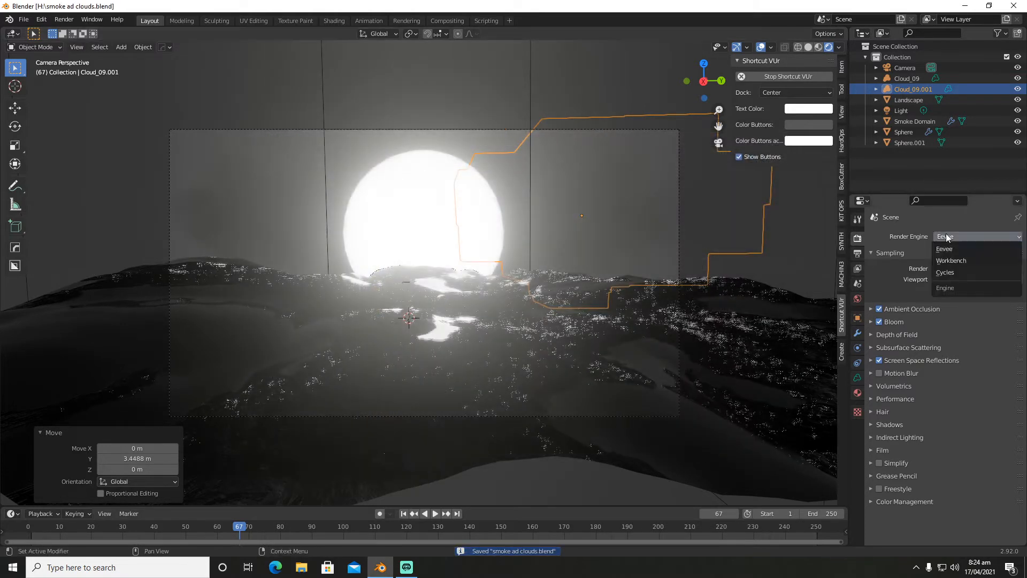
click(954, 270)
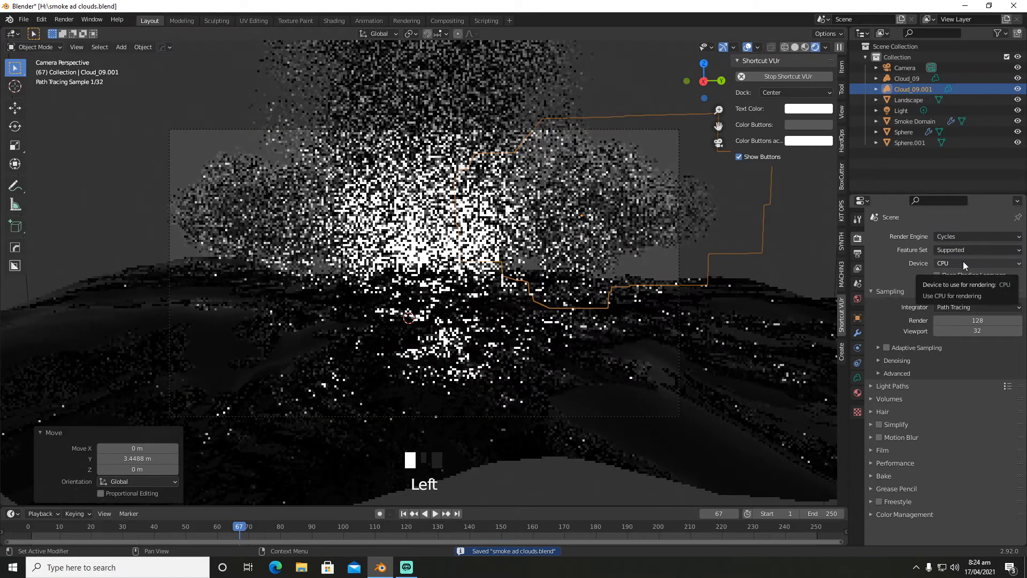
click(963, 262)
click(962, 285)
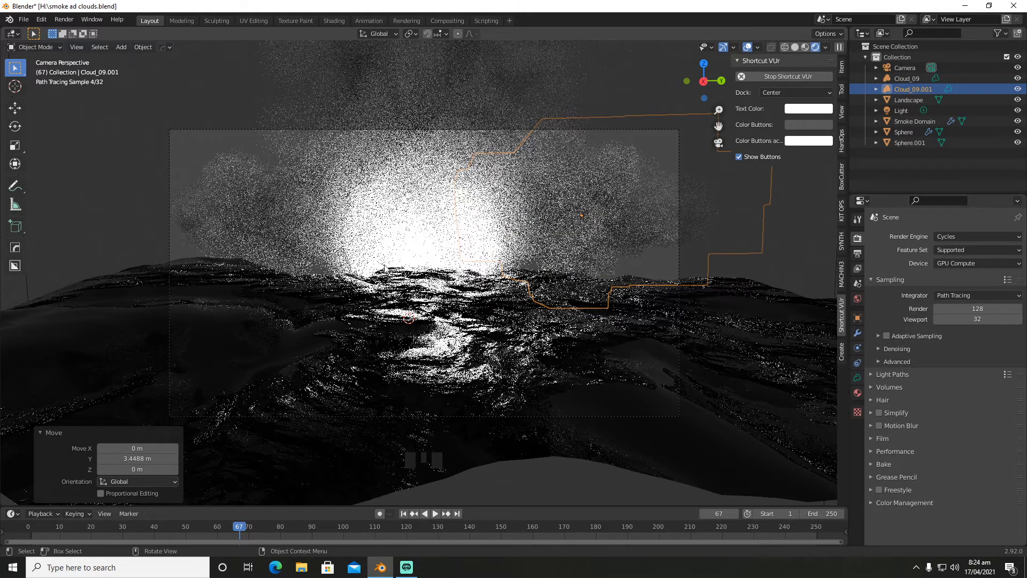
Select the original Cloud_09 and scale it up uniformly by a factor of about 1.13
click(235, 209)
key(g)
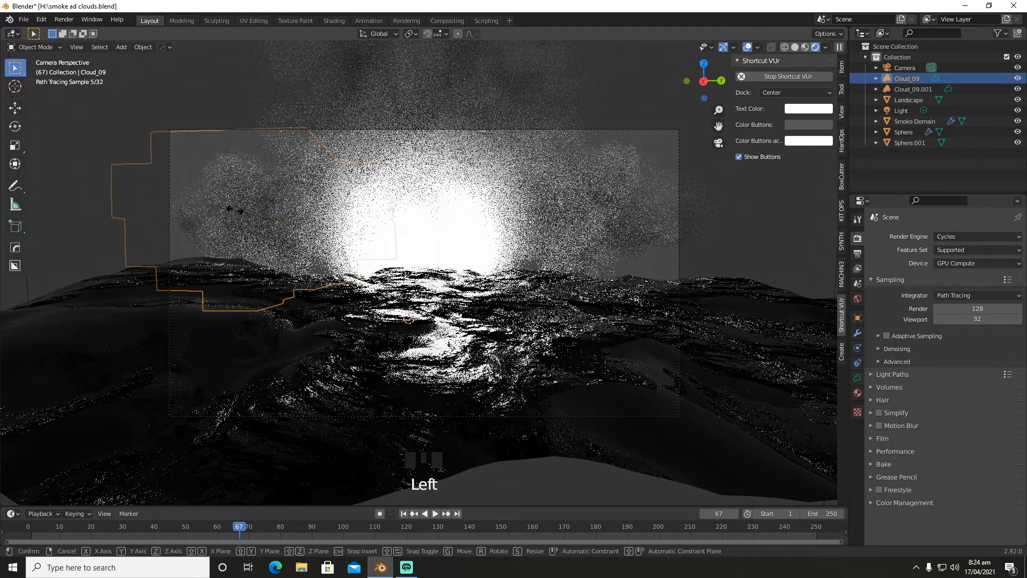
key(s)
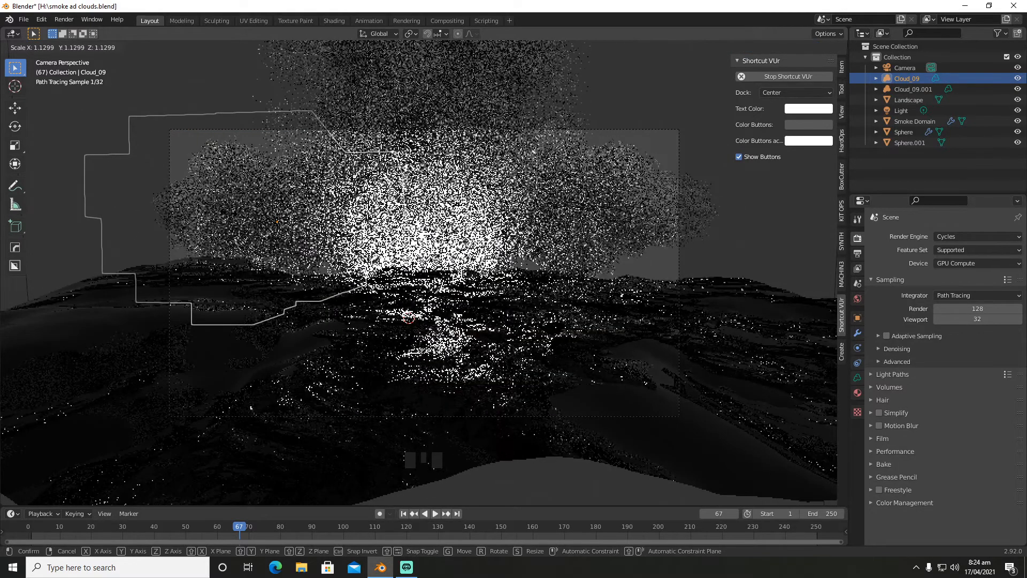
click(229, 212)
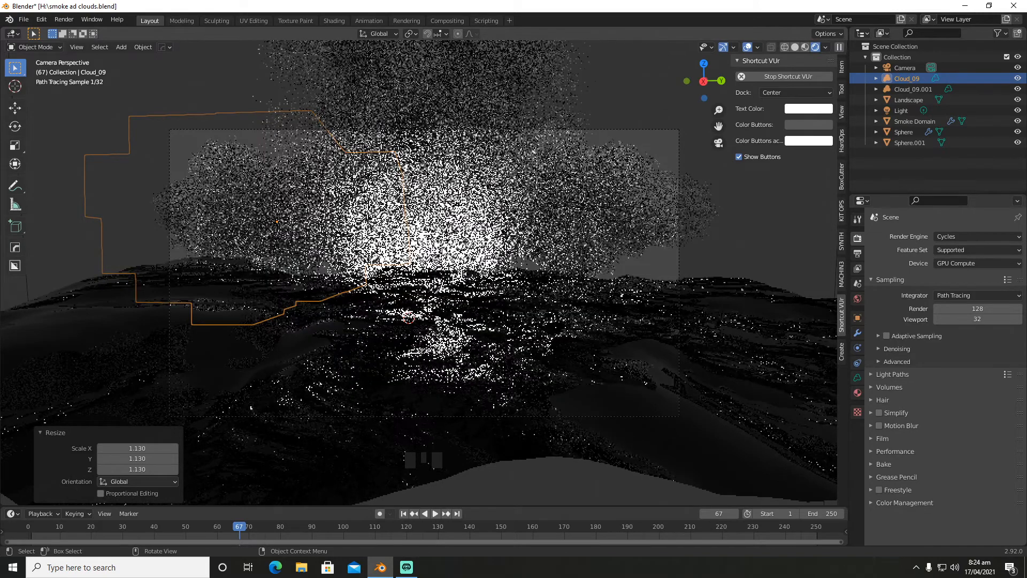
Enable NLM render denoising for Cycles and switch the render engine back to Eevee
click(884, 348)
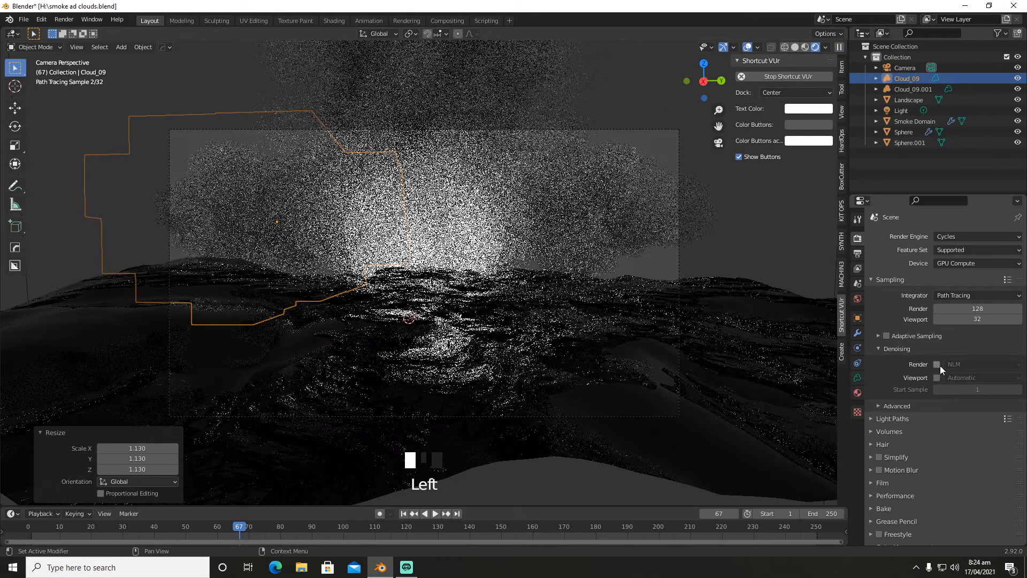
click(937, 364)
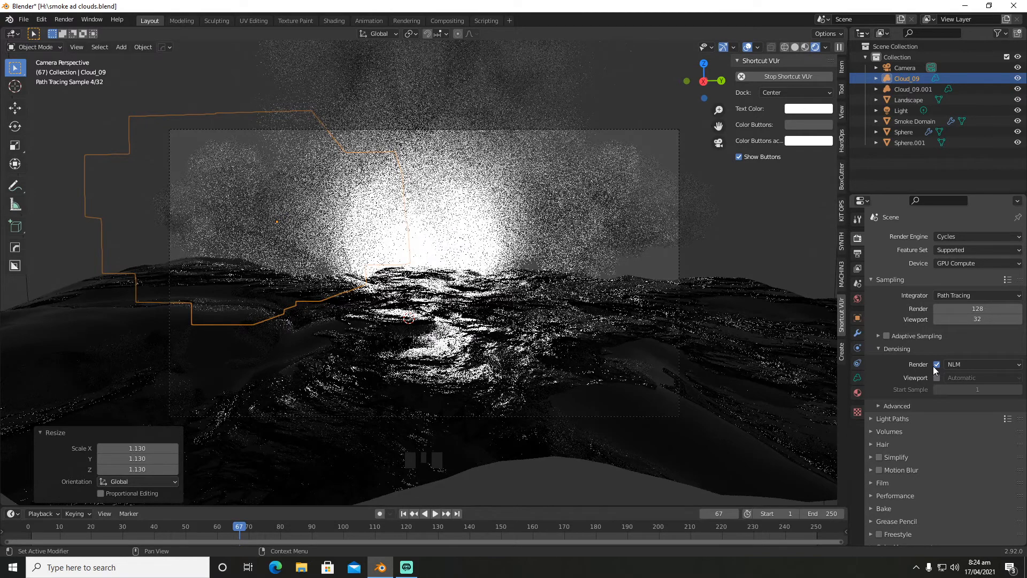
click(960, 238)
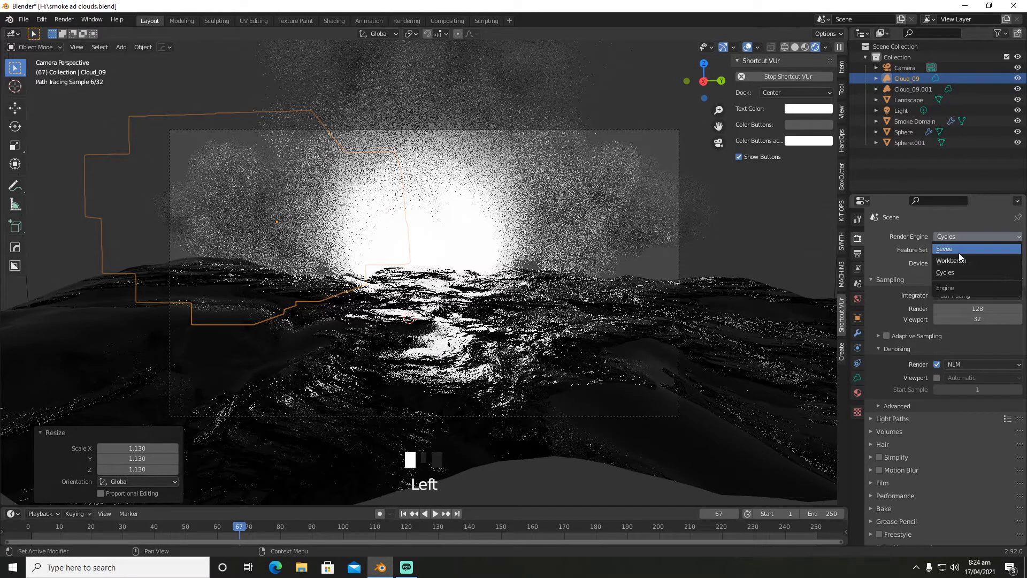
click(959, 252)
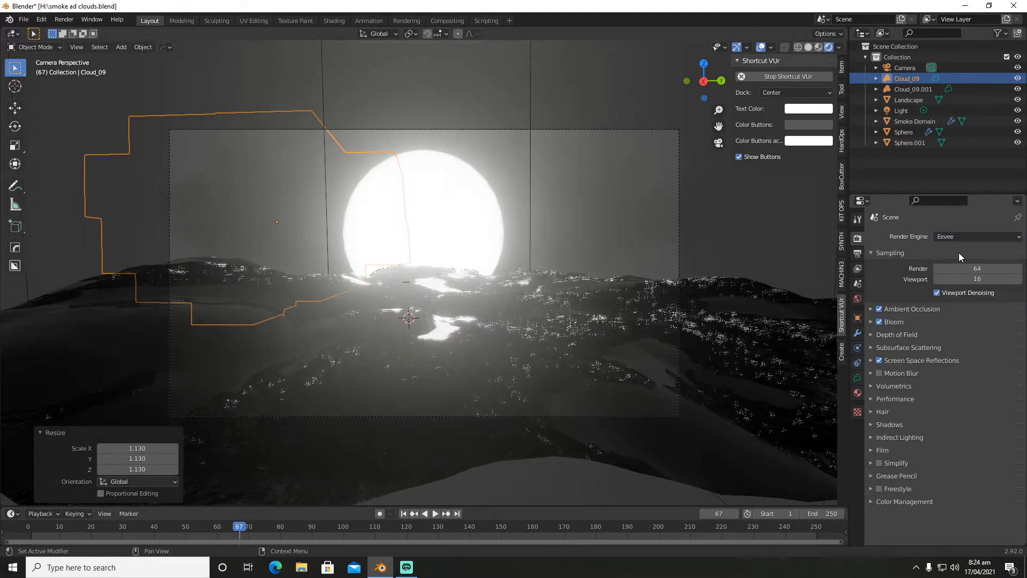
Change the emission color of Sphere.001's Material.001 to a saturated orange
click(858, 390)
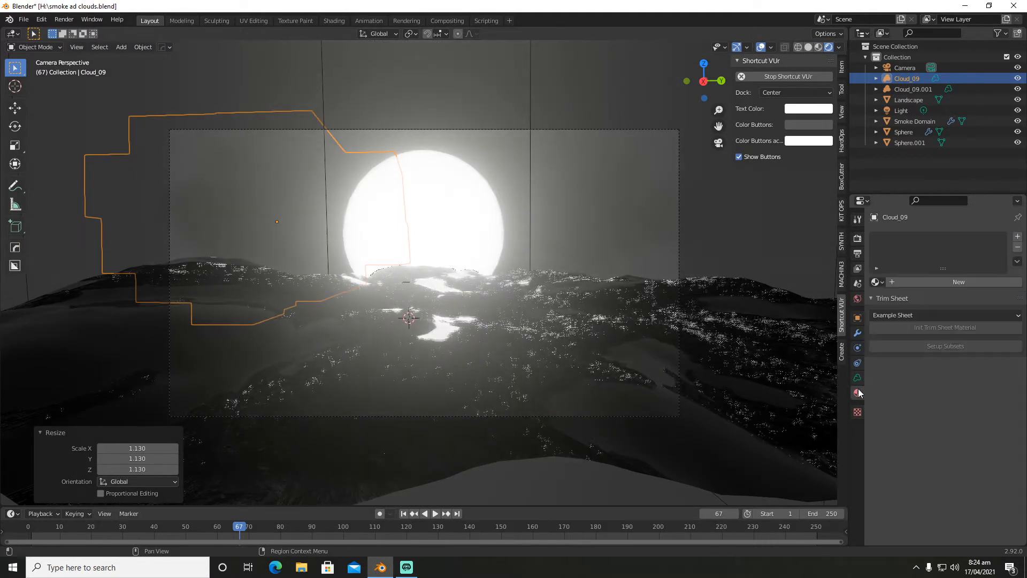
click(907, 131)
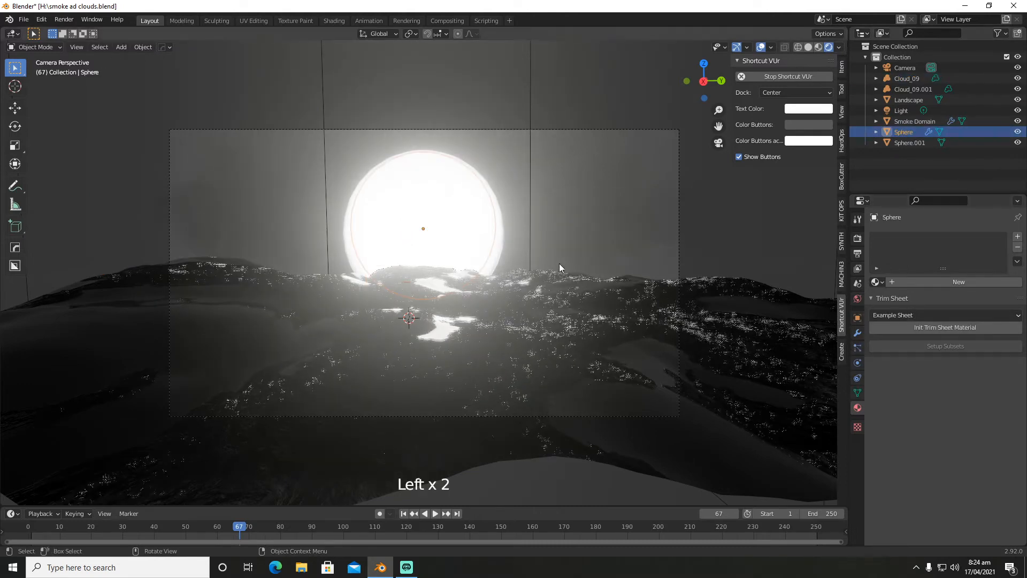
click(480, 252)
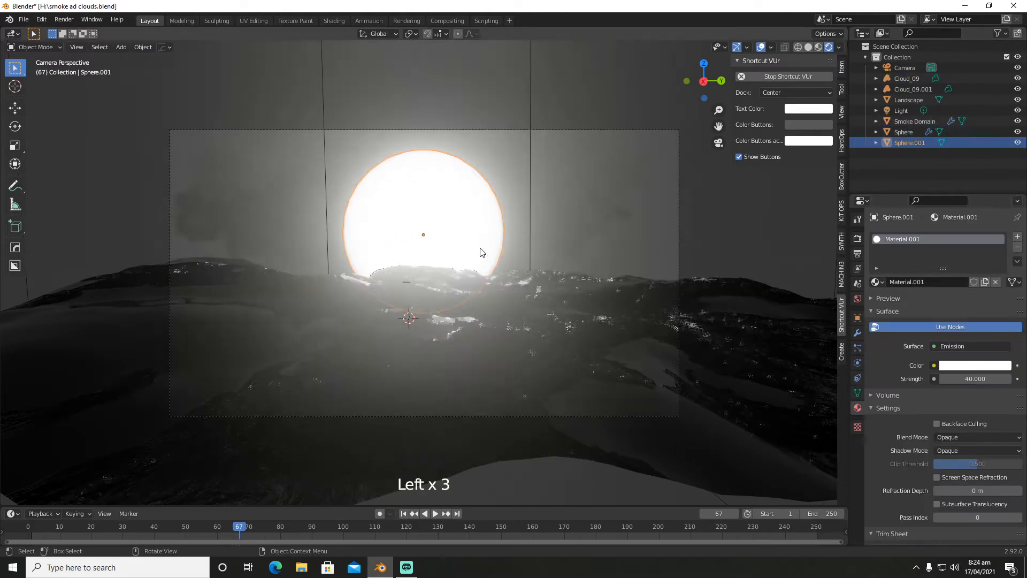
click(965, 365)
click(945, 287)
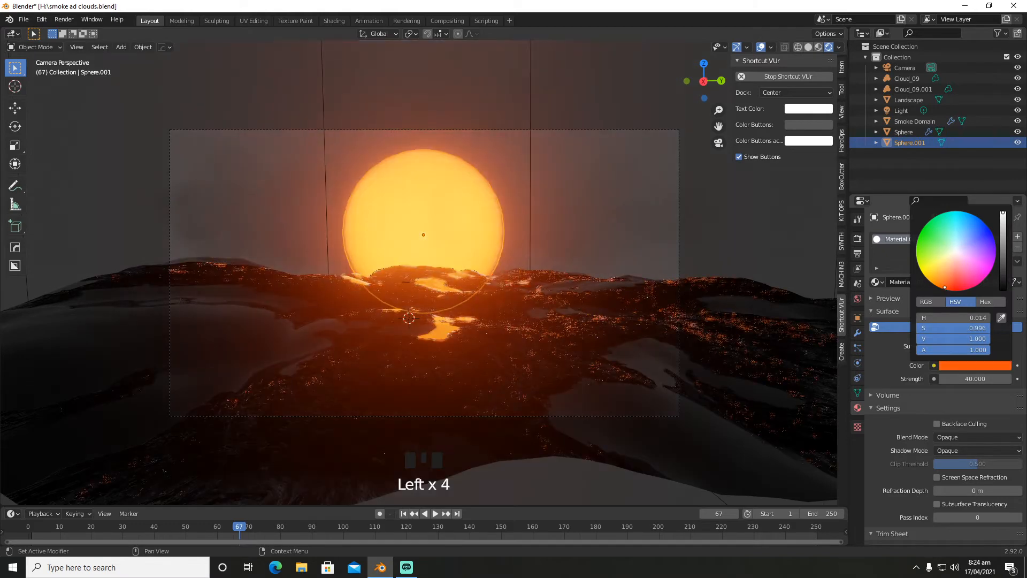
drag(945, 287, 946, 287)
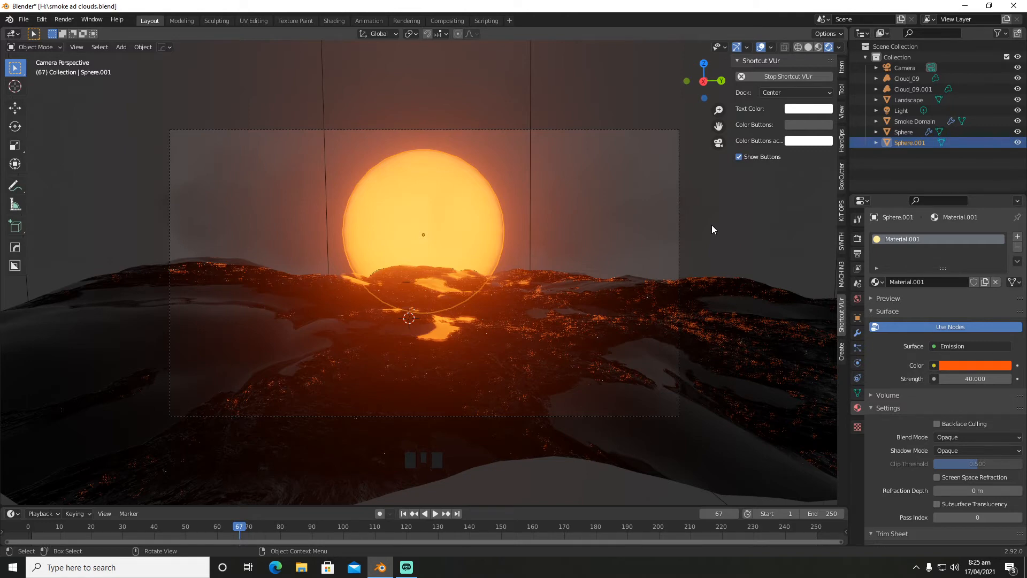
Set the World background color to pure black and clear the object selection
click(858, 299)
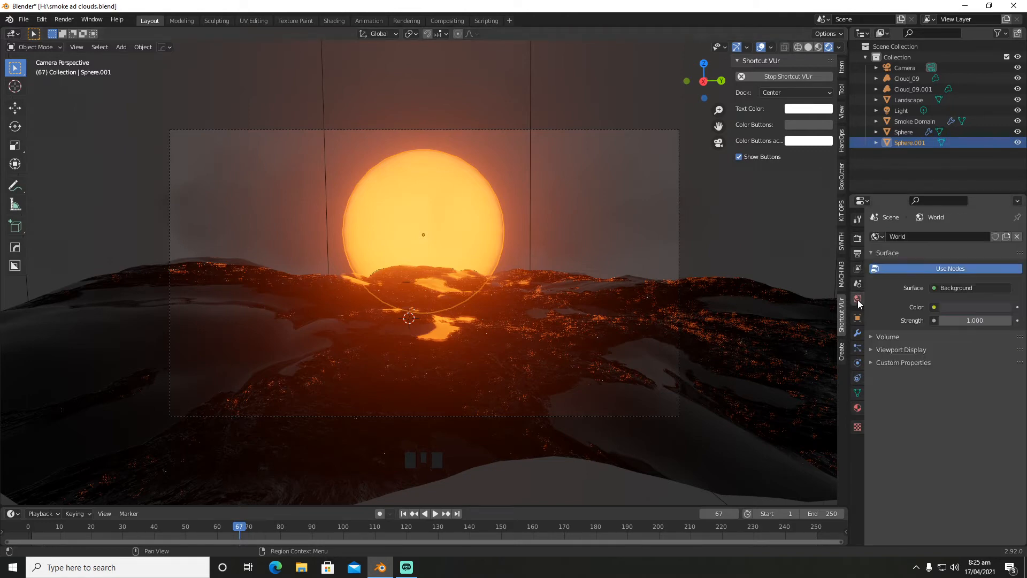
click(960, 307)
click(1002, 235)
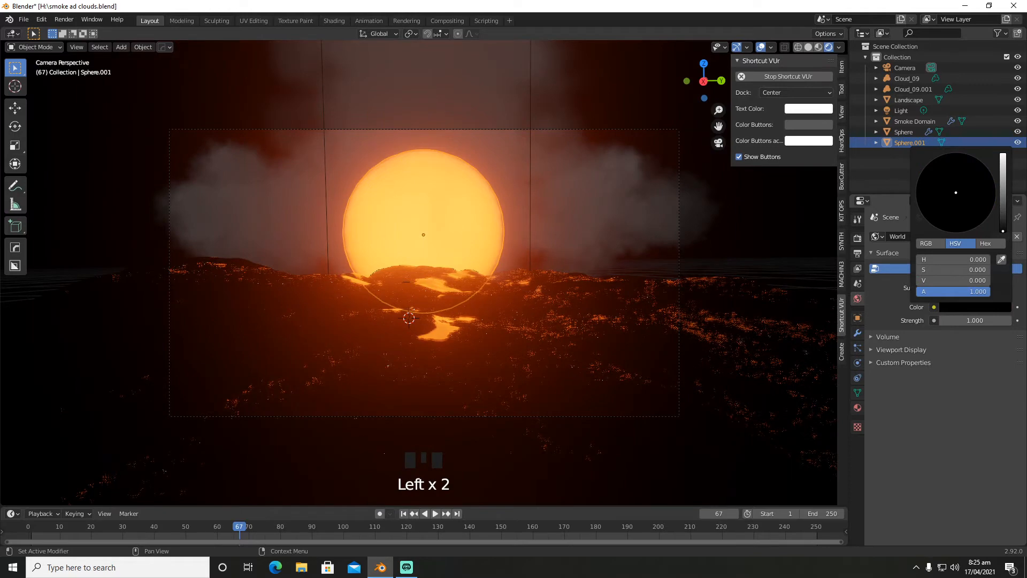
click(739, 231)
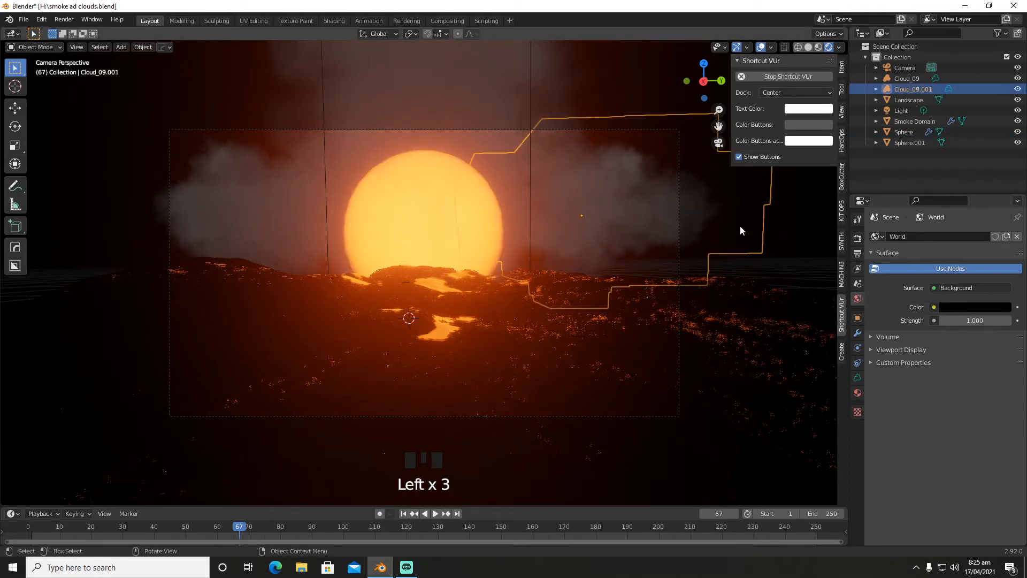
click(784, 253)
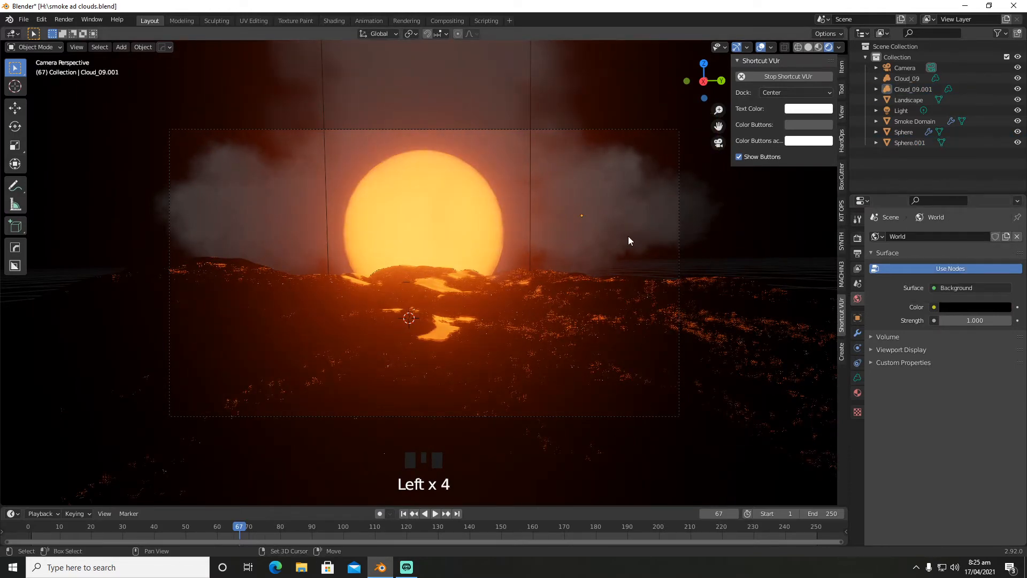
Switch to the right orthographic view and add a Point light at the world origin
key(shift+a)
click(656, 241)
key(grave)
click(672, 245)
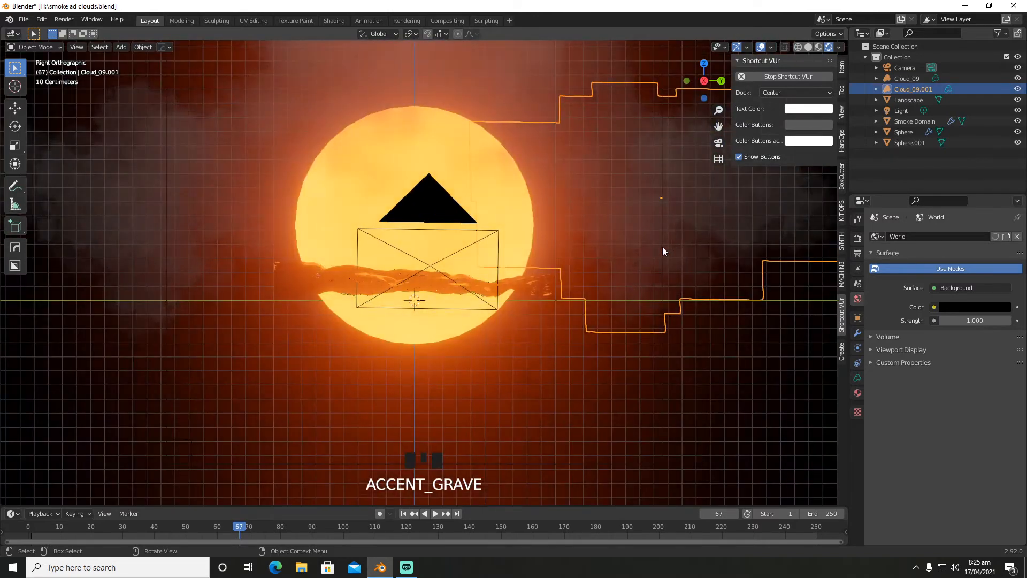
scroll(605, 250, down, 4)
key(shift+a)
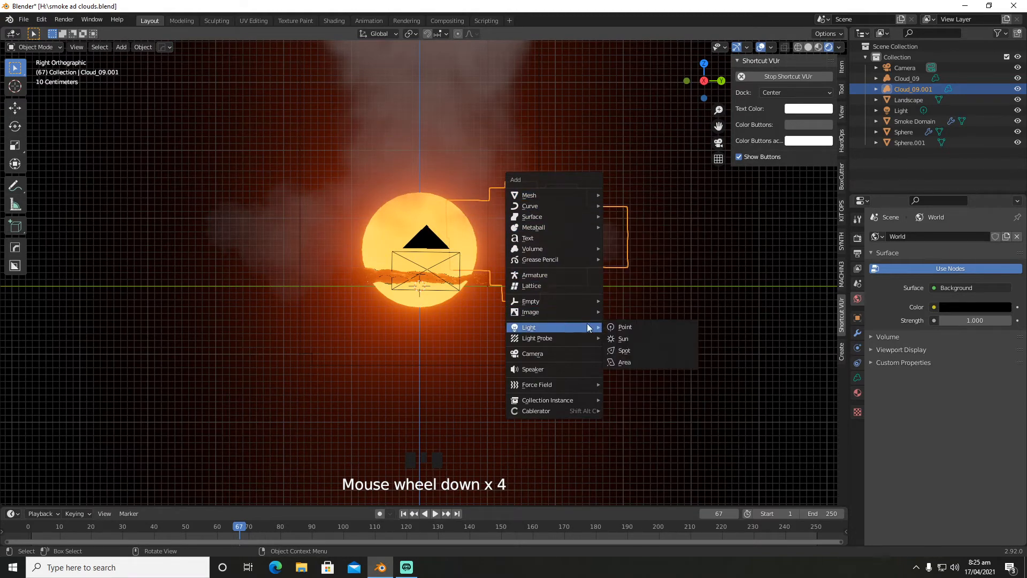
click(631, 324)
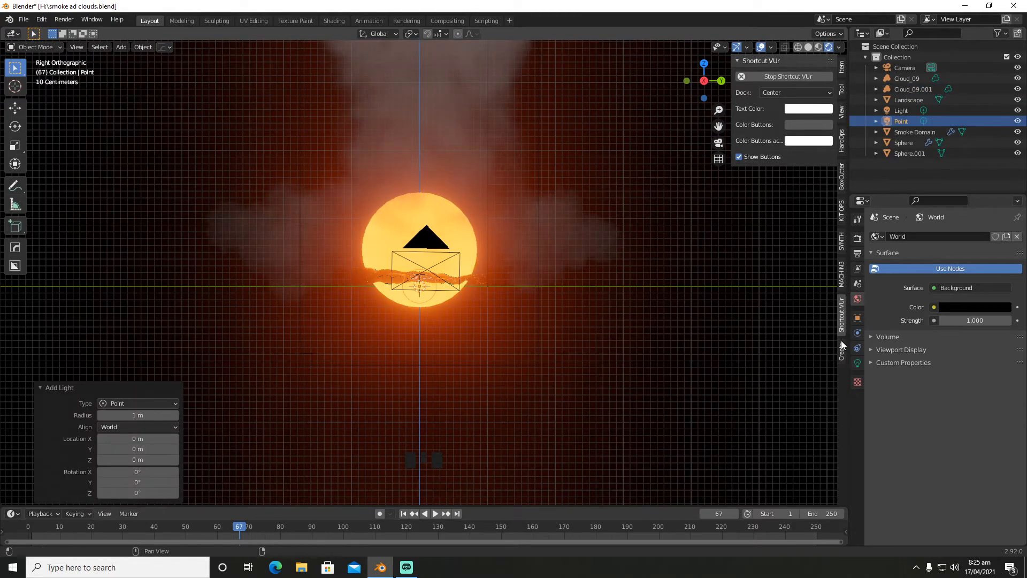
Set the new Point light's power to 500 W and raise it vertically to the glowing sphere's height
click(857, 362)
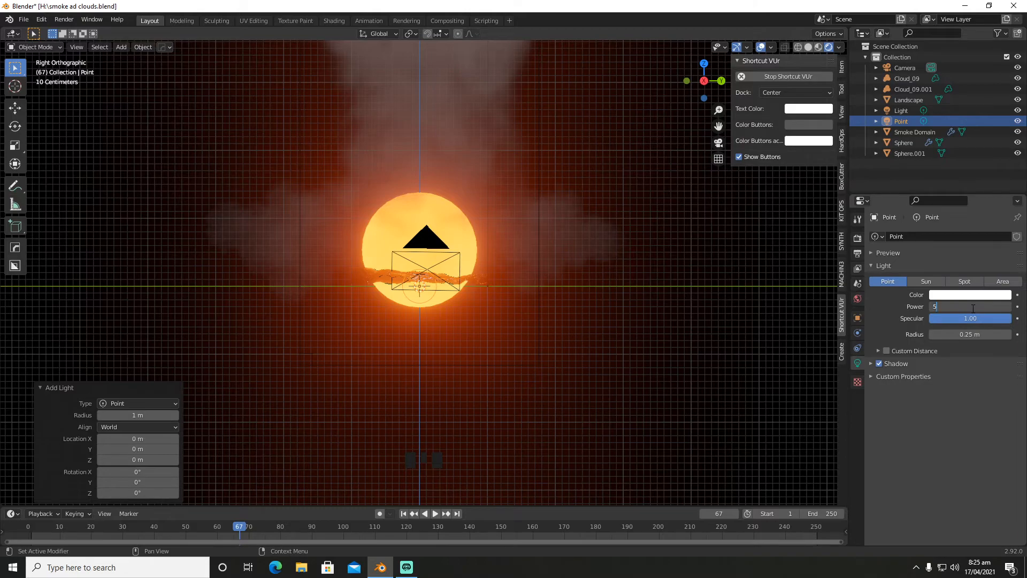
key(Return)
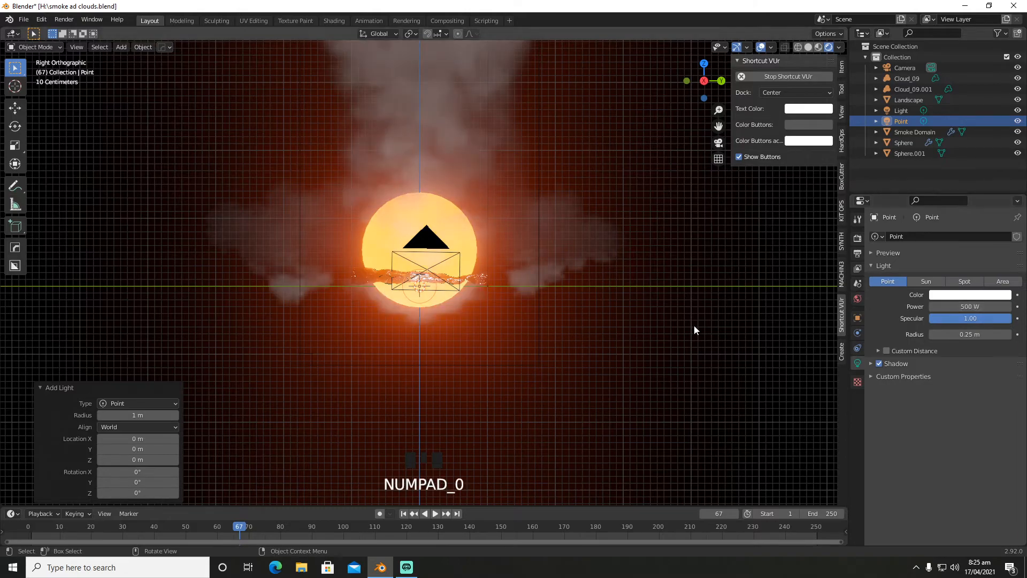
key(KP_0)
key(g)
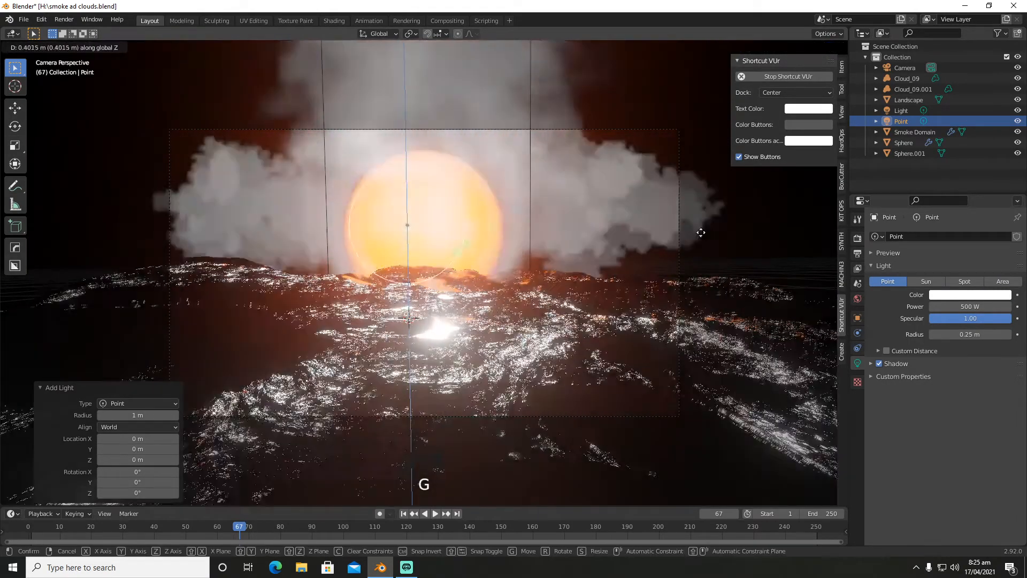
click(699, 219)
Move the Point light about -0.81 m along X and about 1.17 m along Y, beside the Cloud_09.001 cloud
key(g)
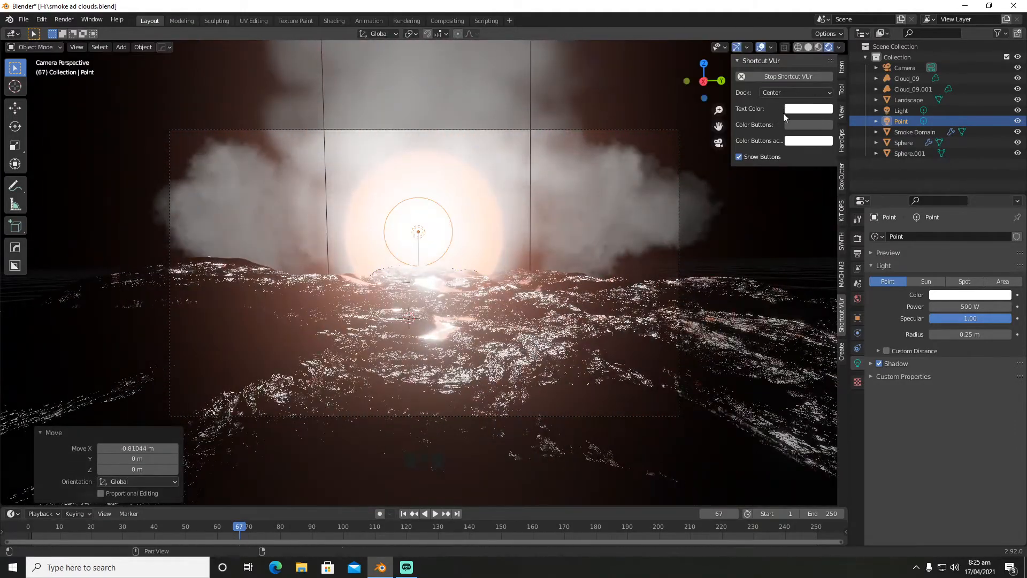
click(783, 113)
key(g)
key(y)
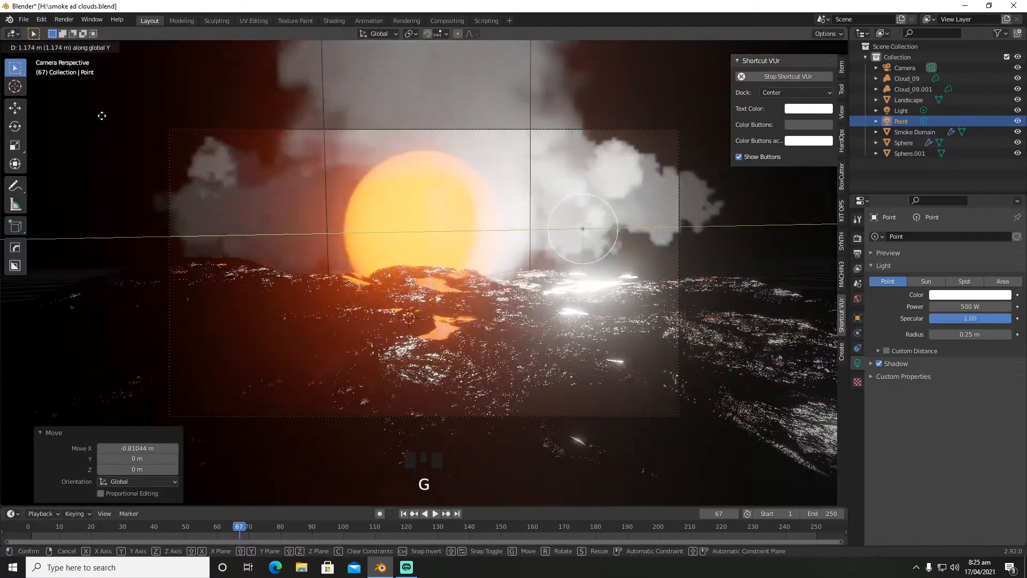
click(101, 115)
Duplicate the Point light and move the copy about -2.18 m along Y to the cloud across the sphere
key(shift+d)
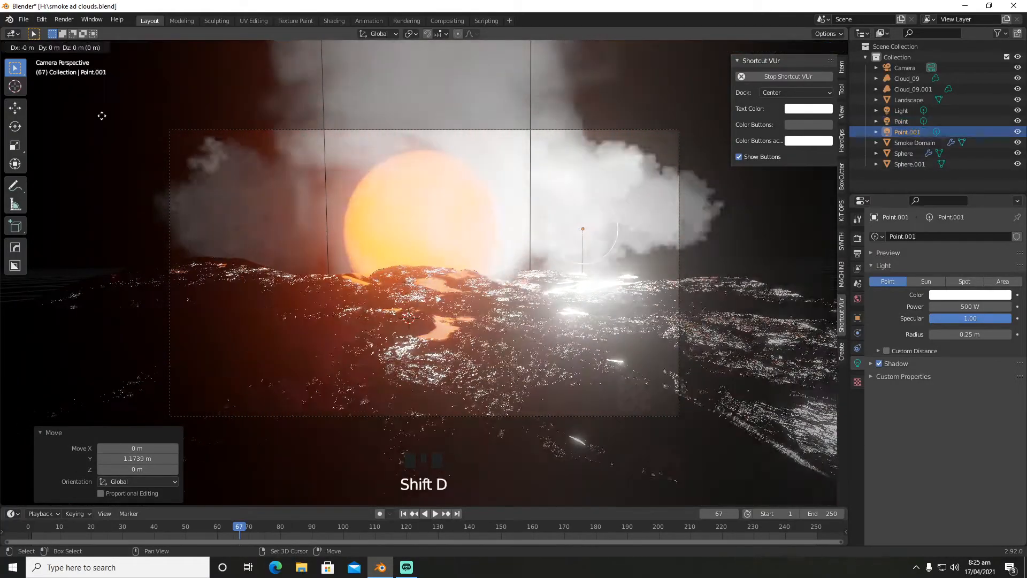
click(101, 116)
key(g)
key(y)
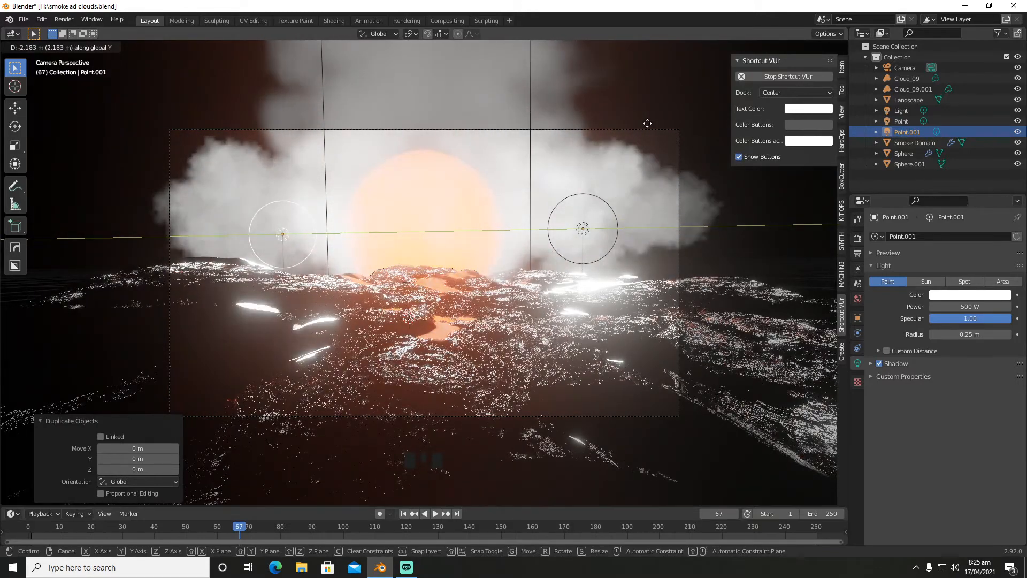
click(648, 123)
Set the power of Point.001 to 100 W and the power of Point to 200 W
click(961, 306)
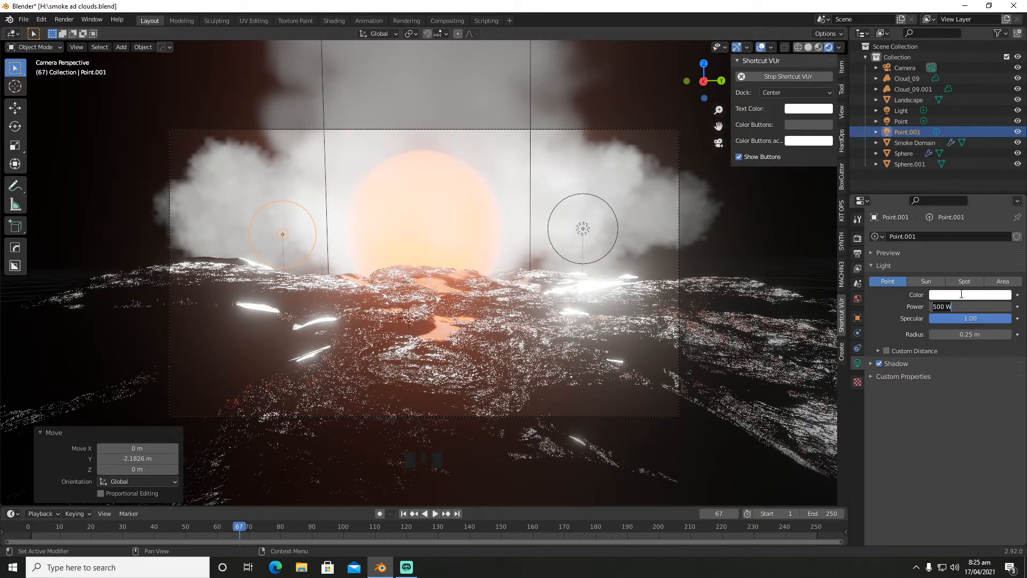
key(Return)
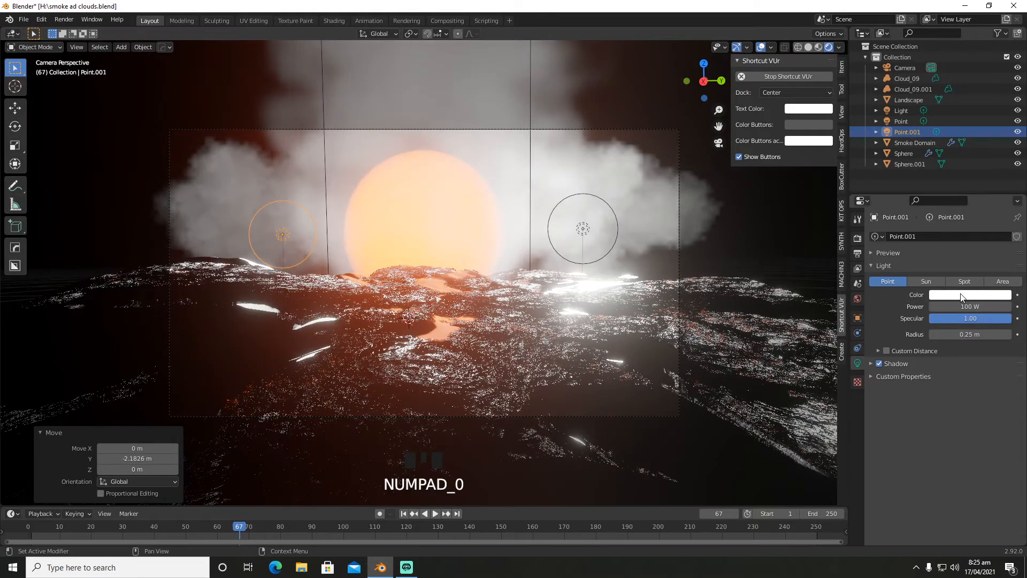
click(769, 245)
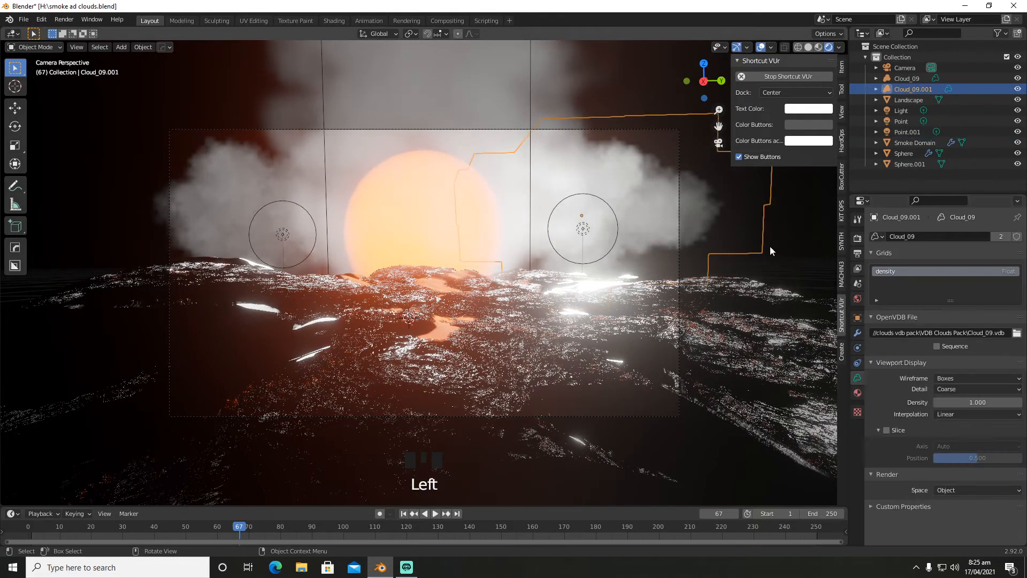
click(590, 229)
click(962, 306)
text(20)
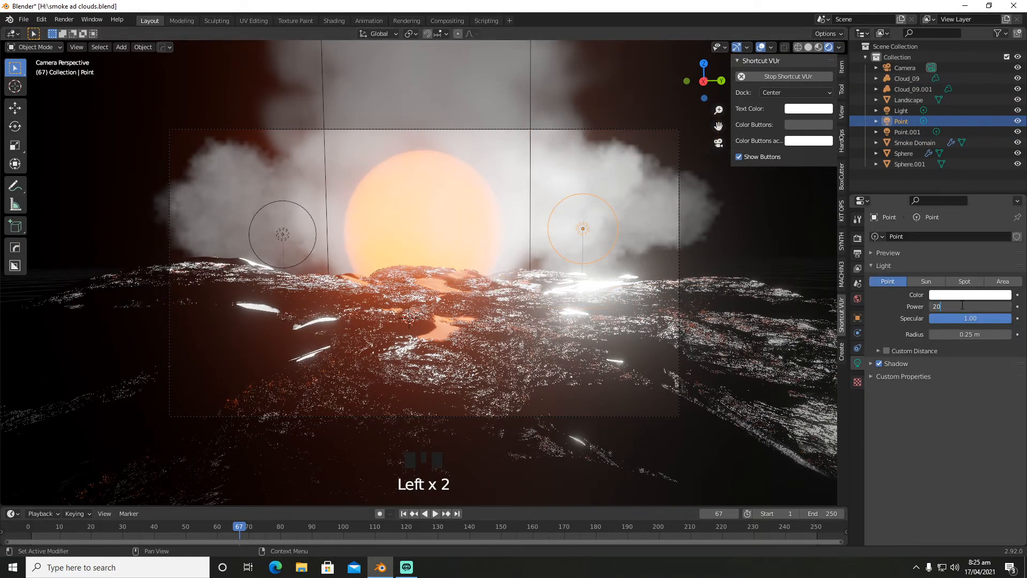
text(0)
key(Return)
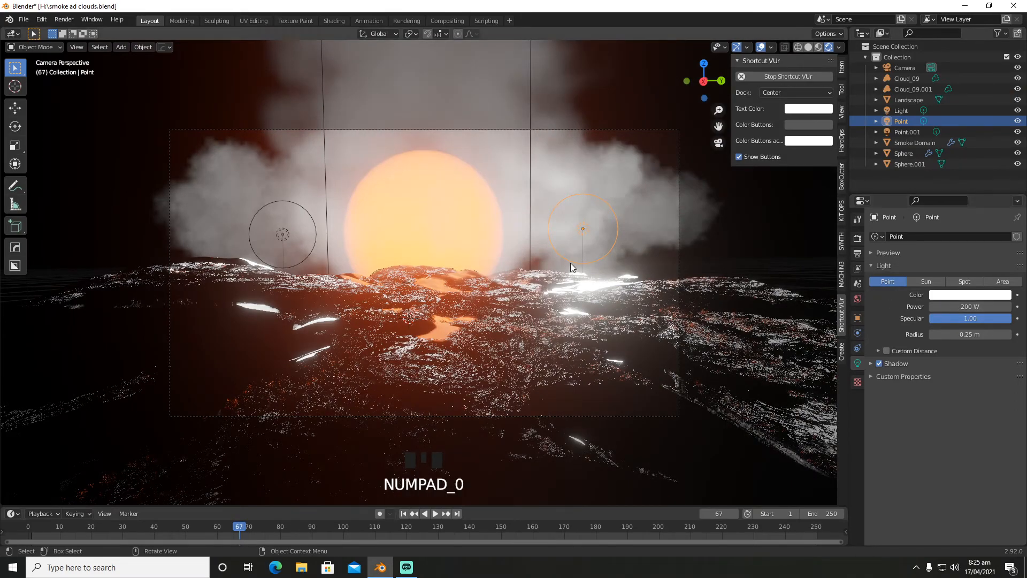
Move Point about -0.34 m and Point.001 about -0.48 m along X, and return to the camera view
middle_drag(570, 262, 611, 287)
scroll(627, 271, down, 6)
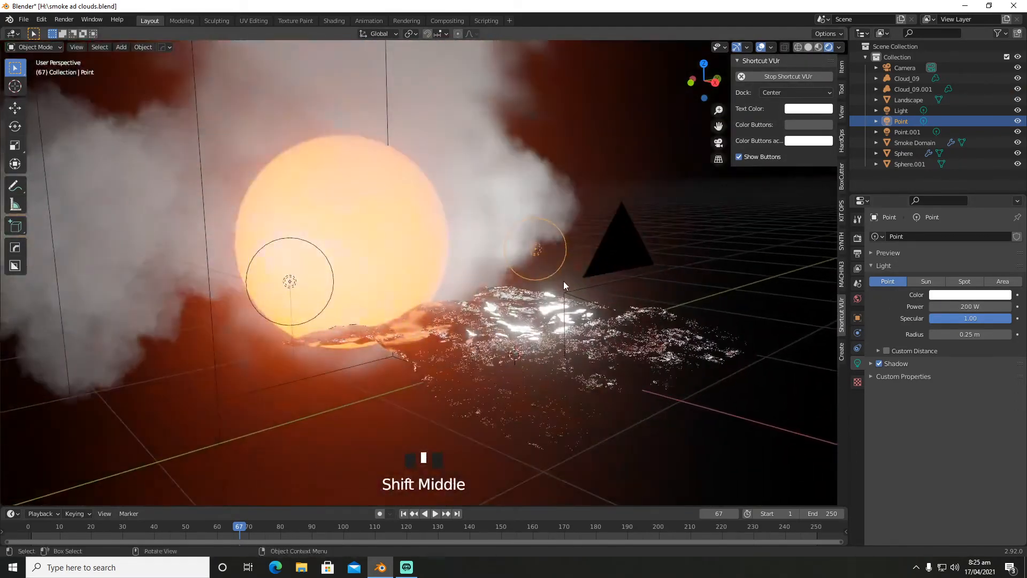
click(533, 253)
click(534, 252)
key(g)
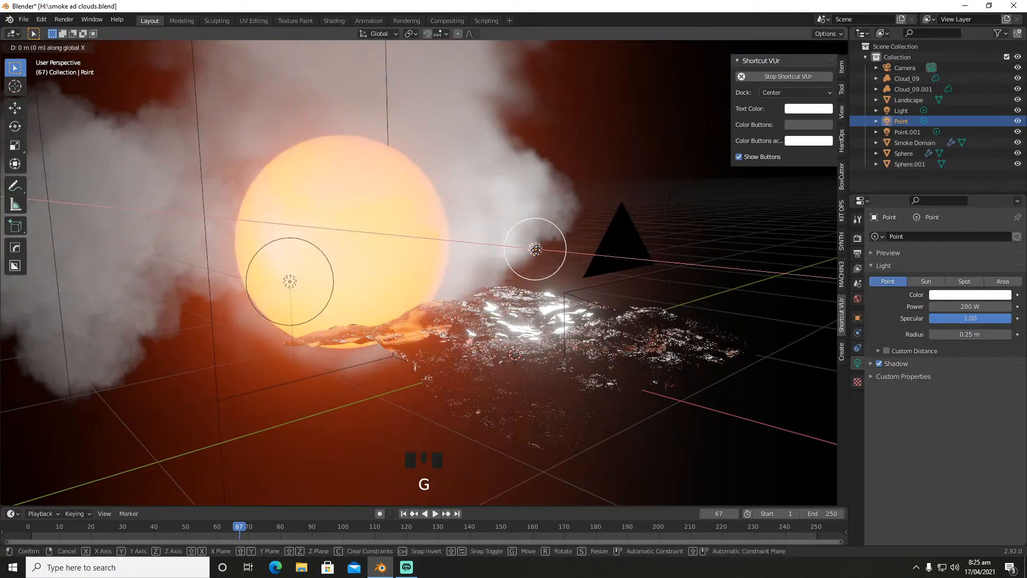
click(504, 243)
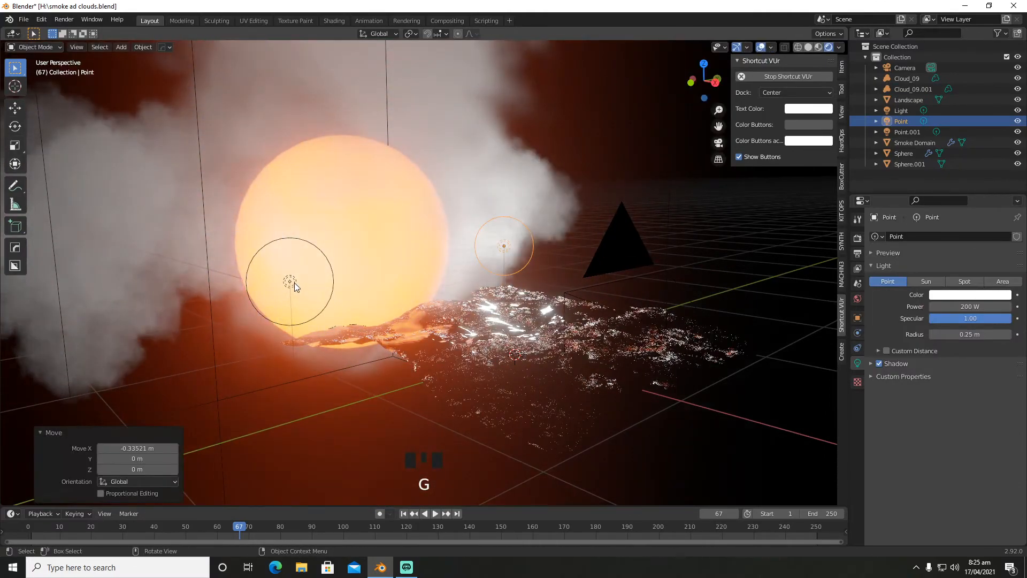
click(292, 284)
key(g)
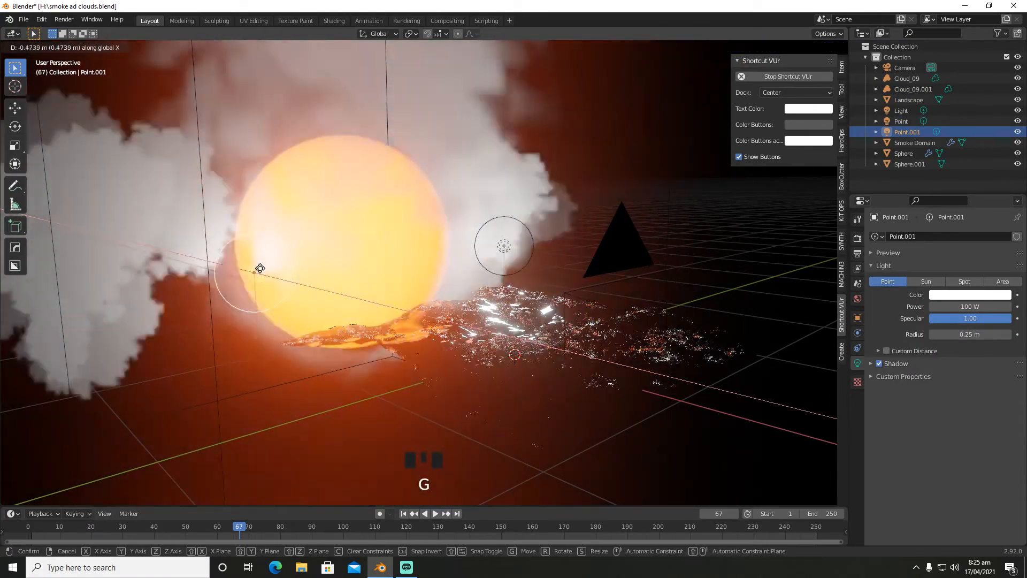
click(260, 268)
key(KP_0)
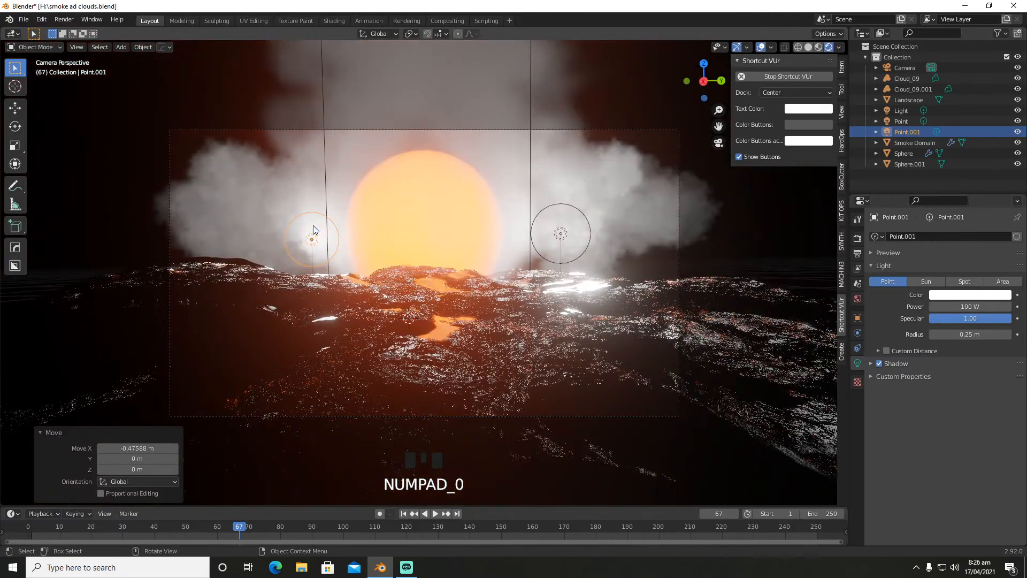
Change the light color of Point.001 to saturated red and that of Point to bright sky blue
click(955, 296)
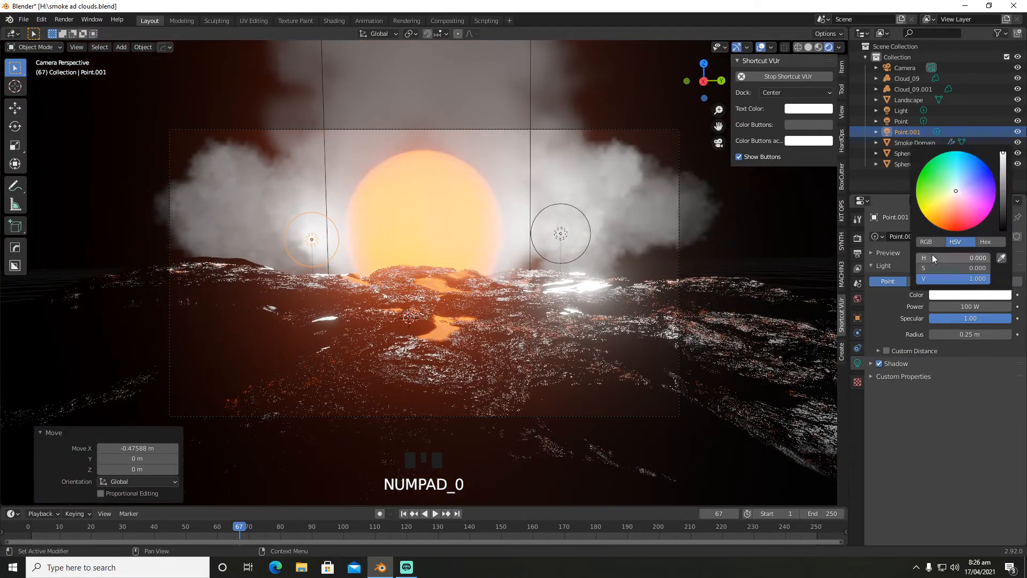
click(944, 226)
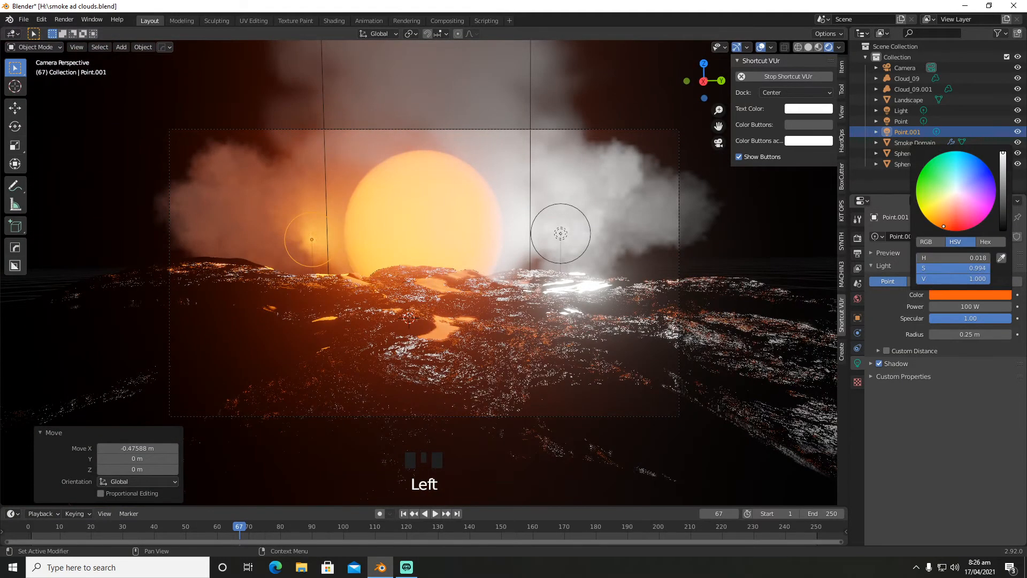
click(955, 230)
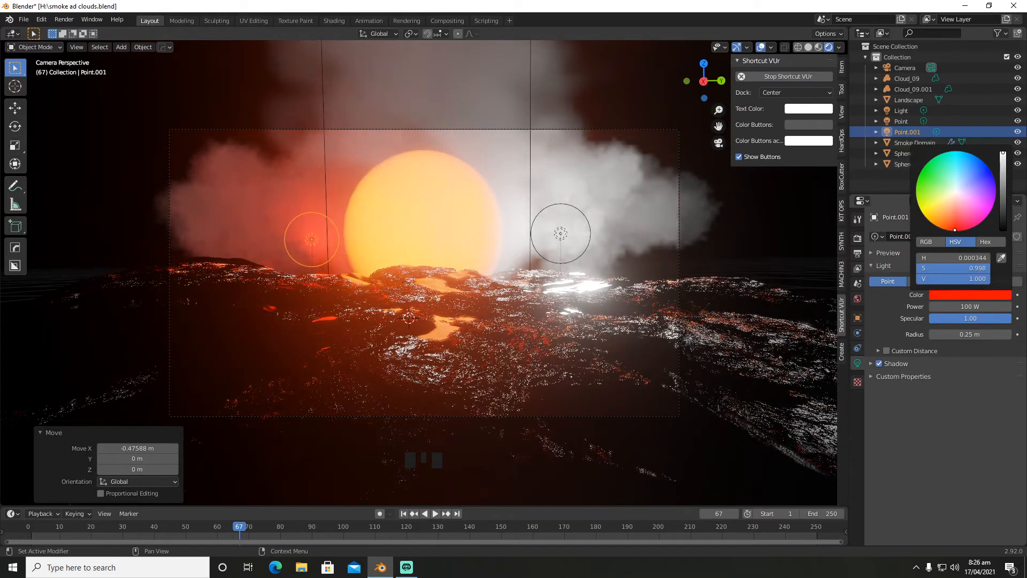
click(561, 234)
click(961, 294)
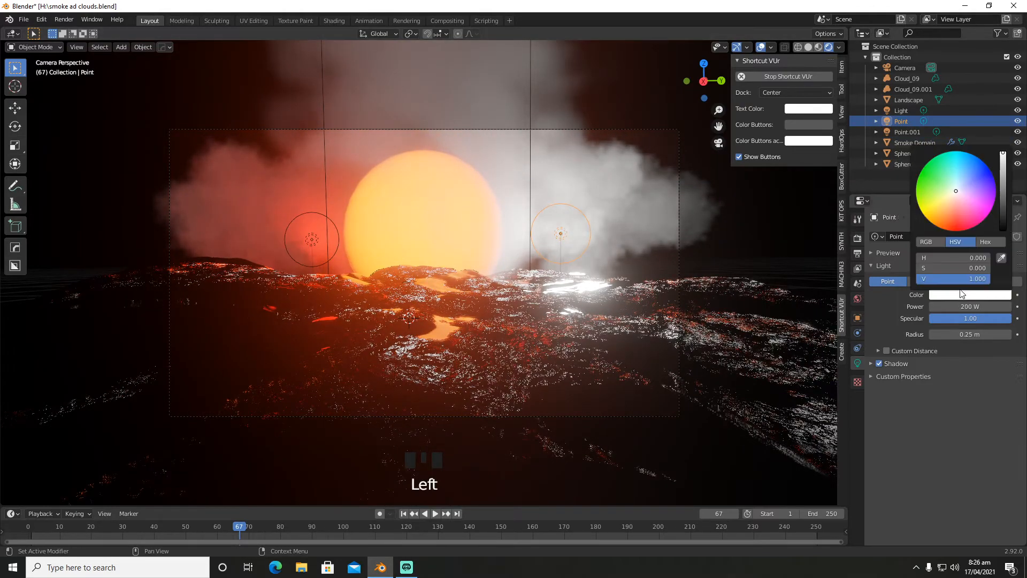
click(964, 161)
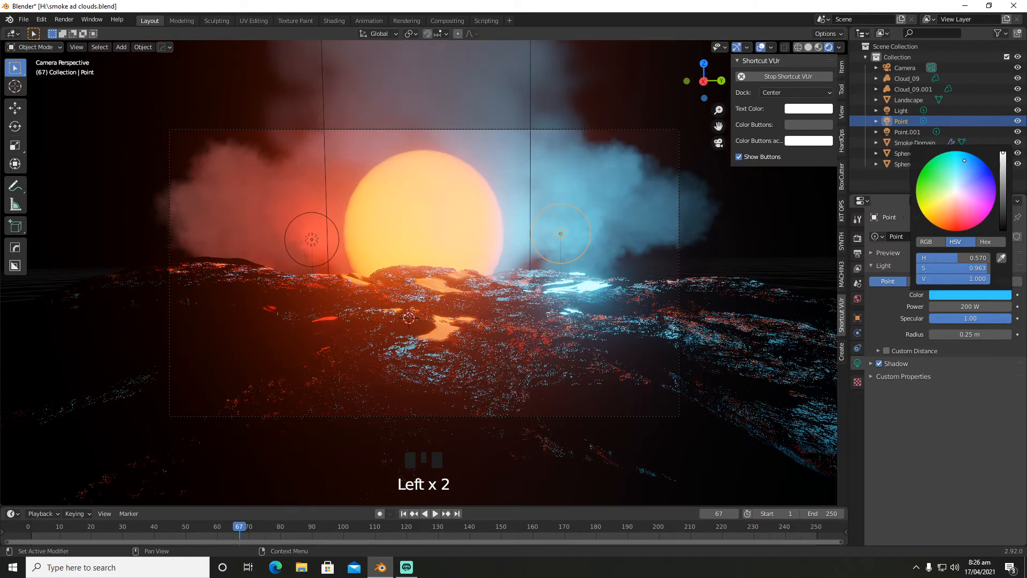
Import the FBX model Kneeling.fbx from the Downloads folder
click(25, 19)
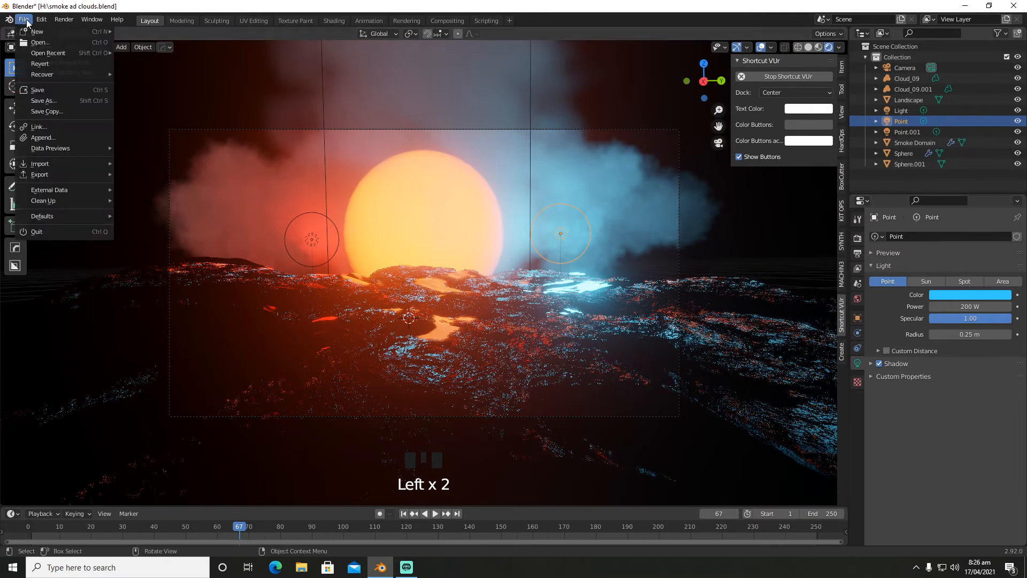
mouse_move(91, 162)
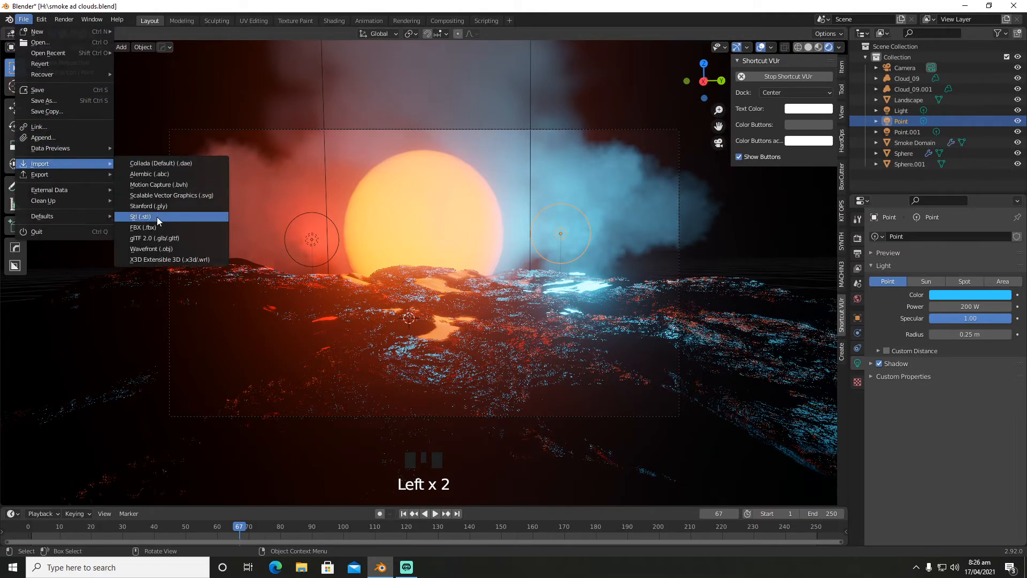
click(149, 231)
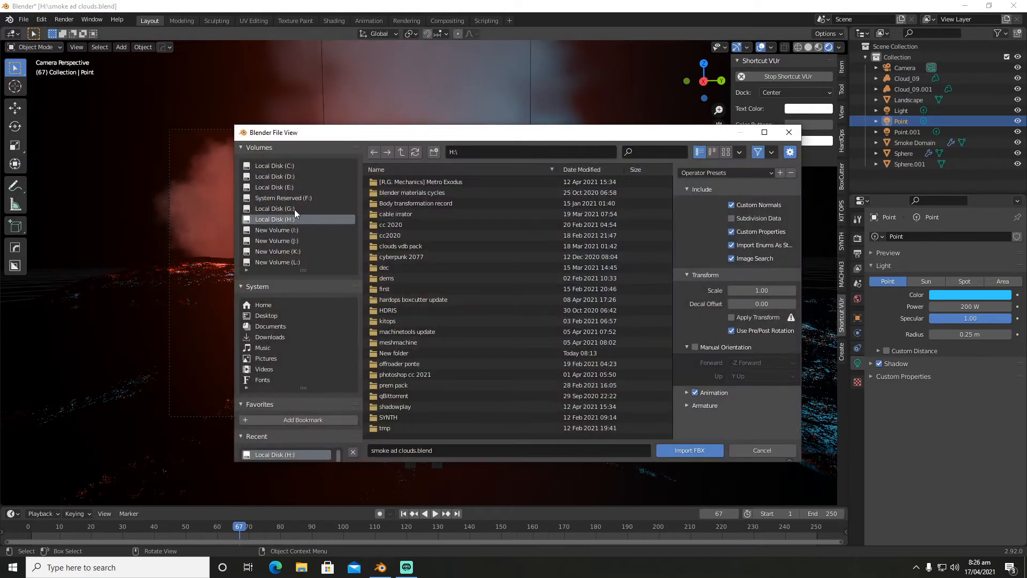
click(272, 336)
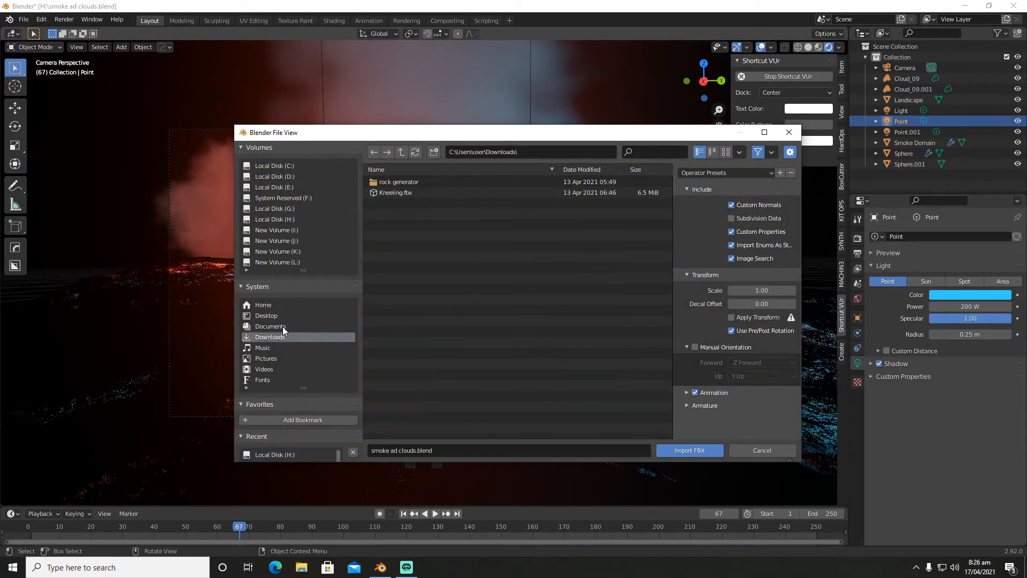
click(393, 194)
click(679, 450)
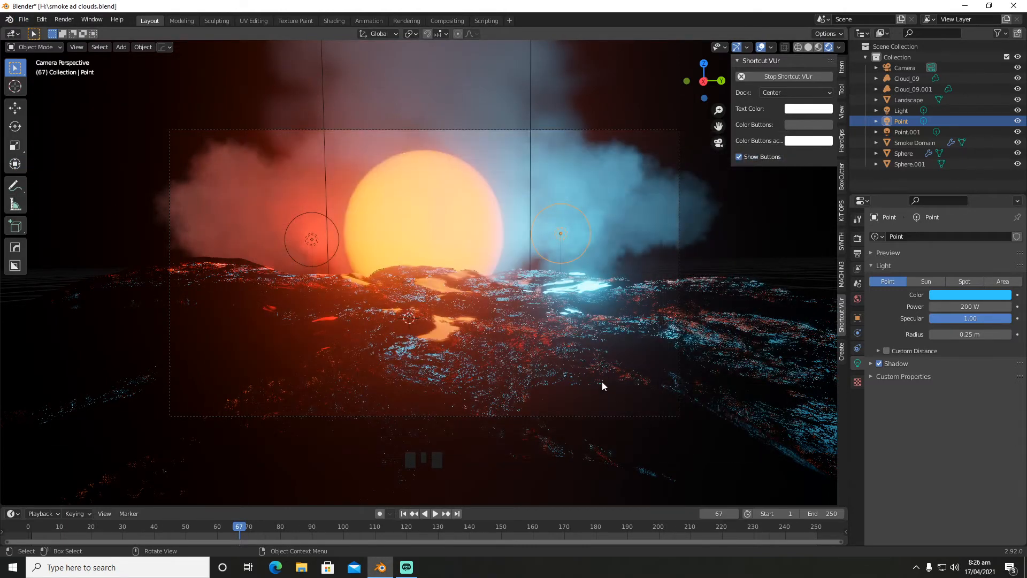
Scale the imported Armature by about 0.264 and raise it about 0.15 m along Z onto the landscape
key(s)
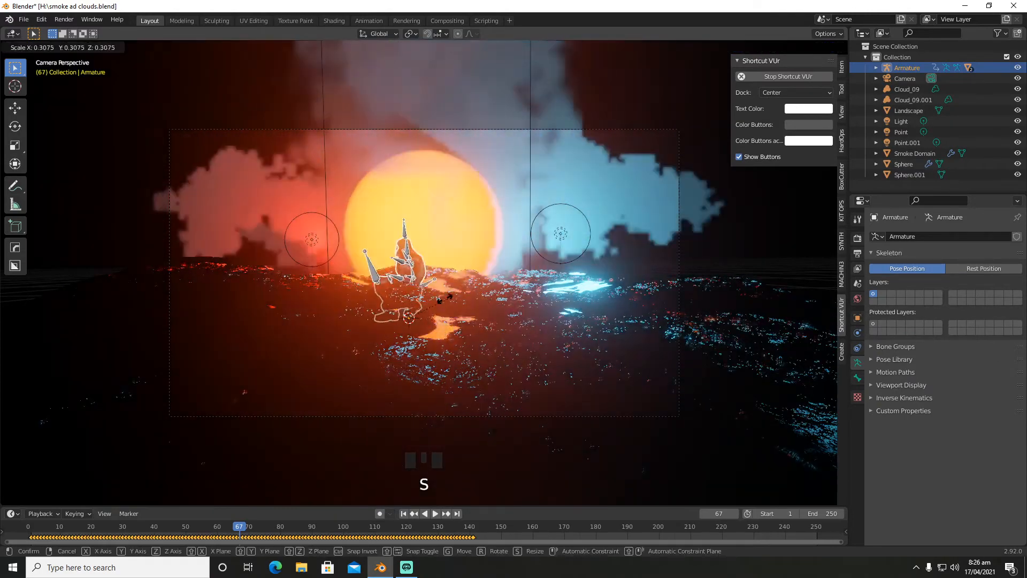
click(440, 287)
key(g)
key(z)
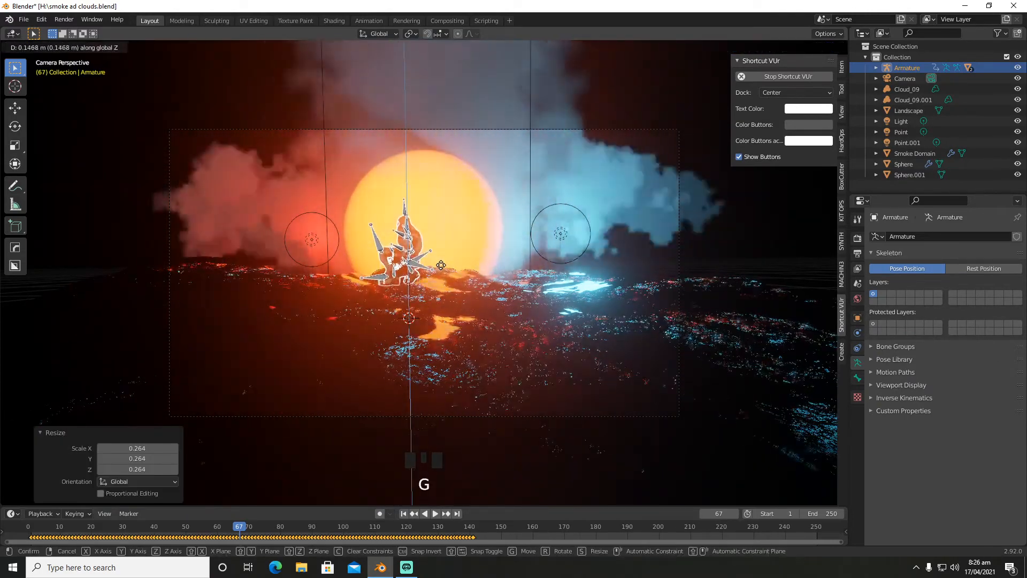
click(442, 264)
Rotate the Armature to -81.5° around Z and scale it down by about 0.531
click(857, 317)
drag(963, 324, 922, 325)
key(s)
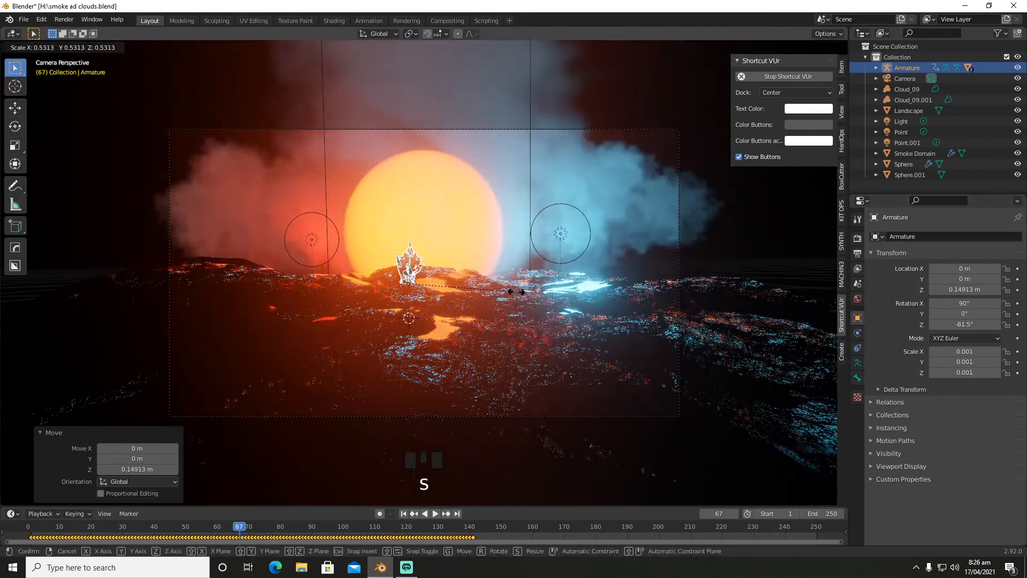
click(517, 291)
Move the Armature about 0.14 m along Y and lower it about 0.028 m onto the ground, returning to the camera view
key(g)
key(y)
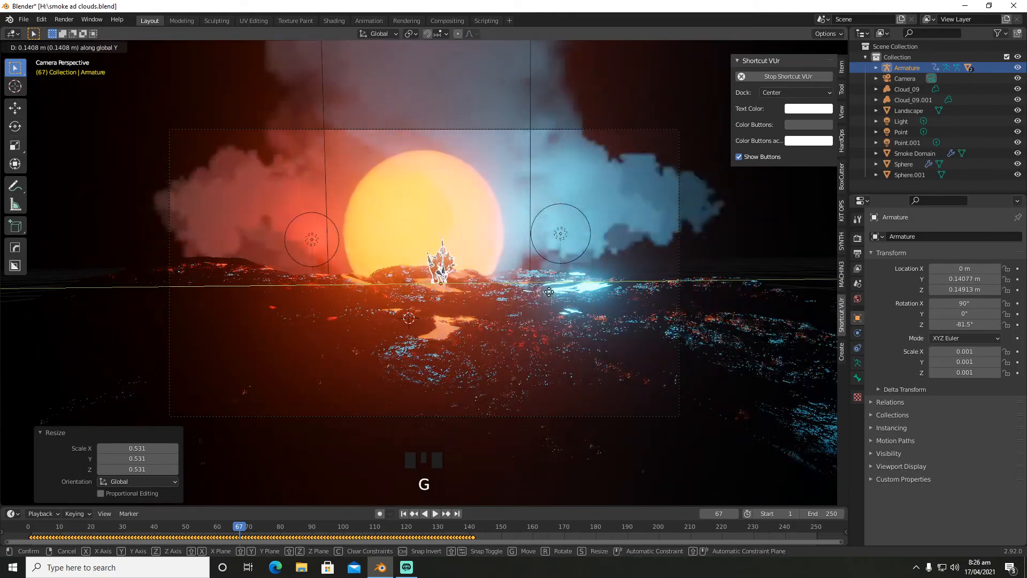
click(494, 278)
middle_drag(494, 278, 535, 289)
scroll(535, 289, up, 2)
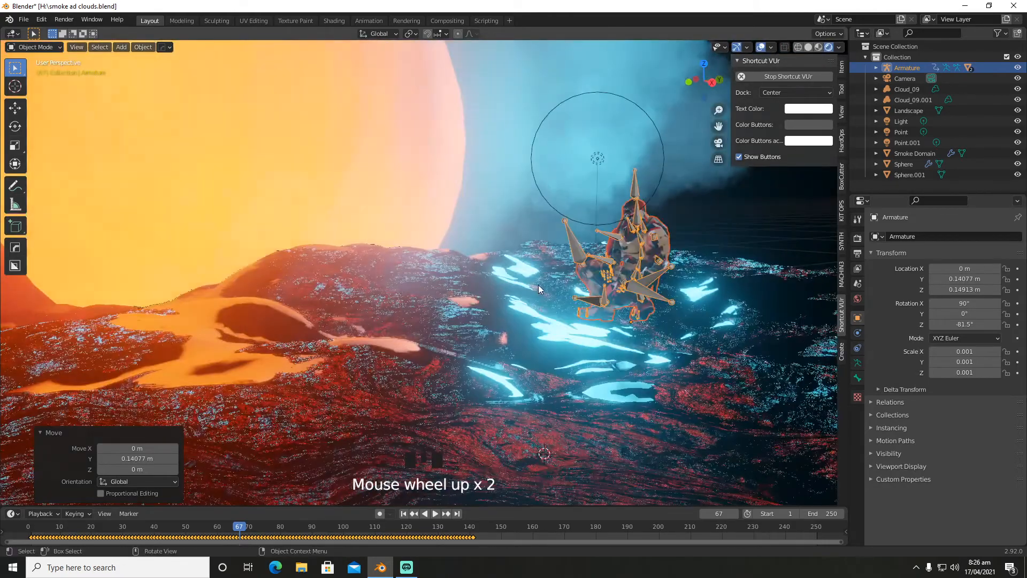
key(g)
key(z)
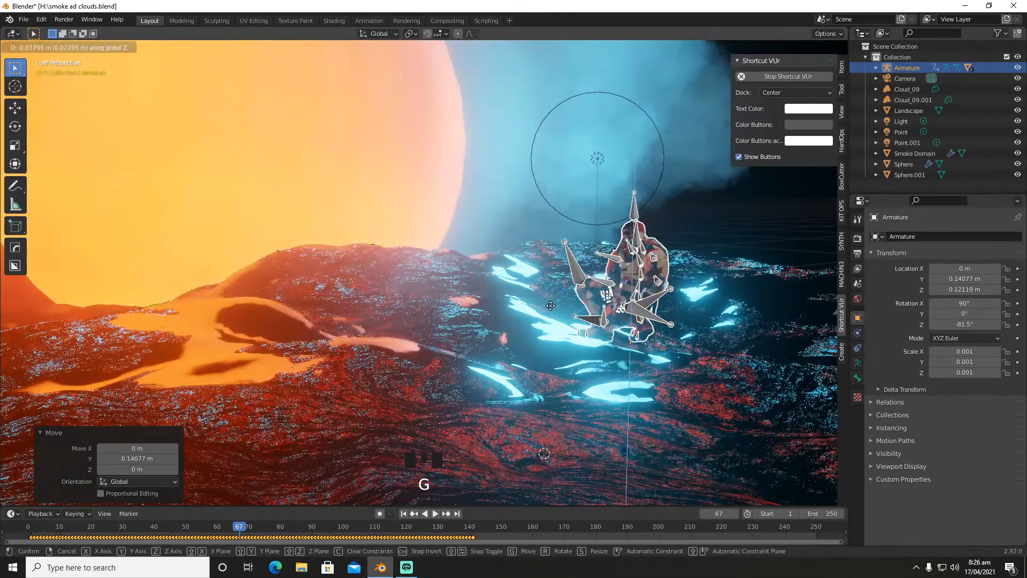
click(541, 257)
key(KP_0)
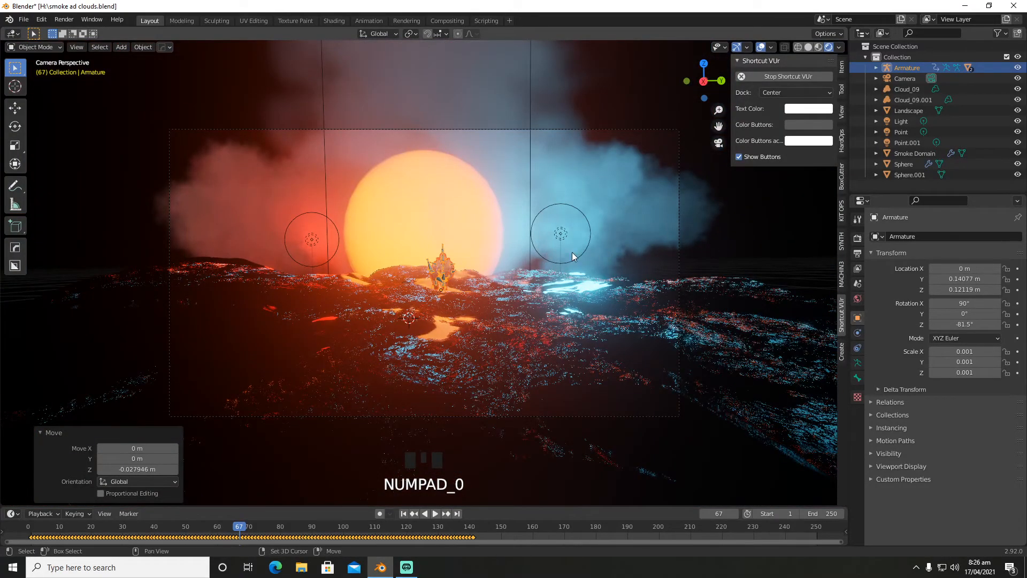
Add a Plain Axes empty and scale it down to about 0.192
key(shift+a)
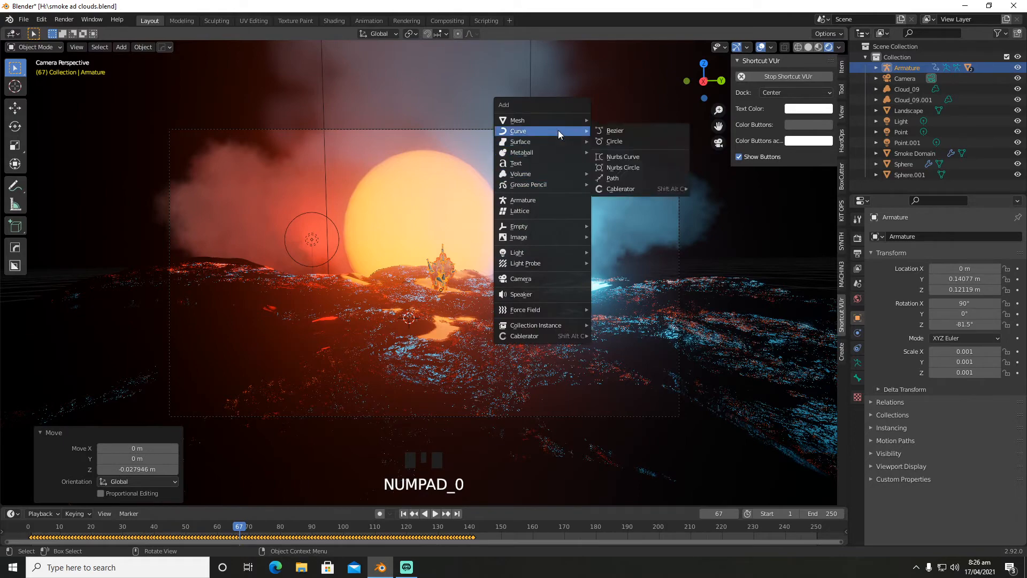
mouse_move(550, 229)
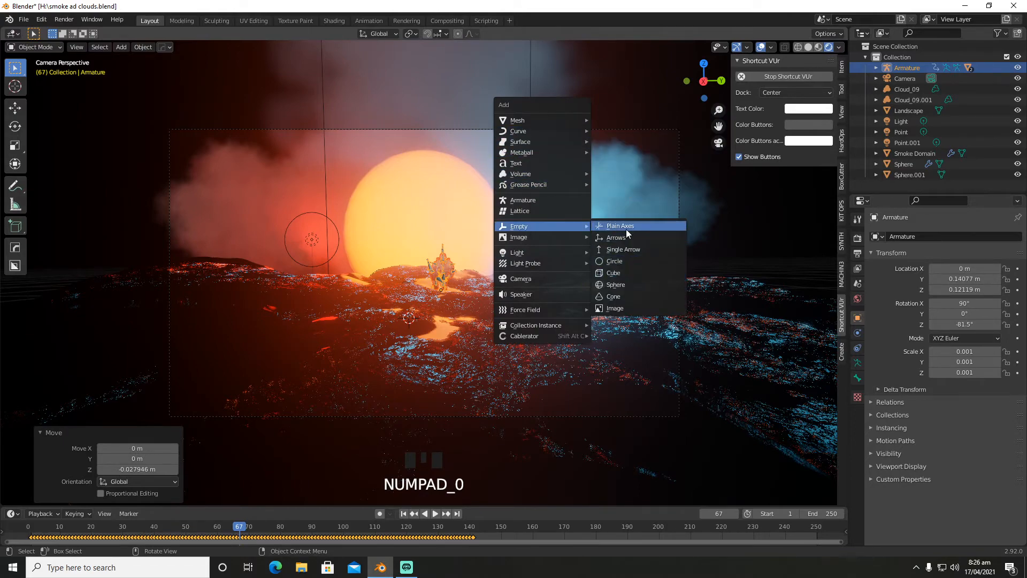
click(625, 229)
key(s)
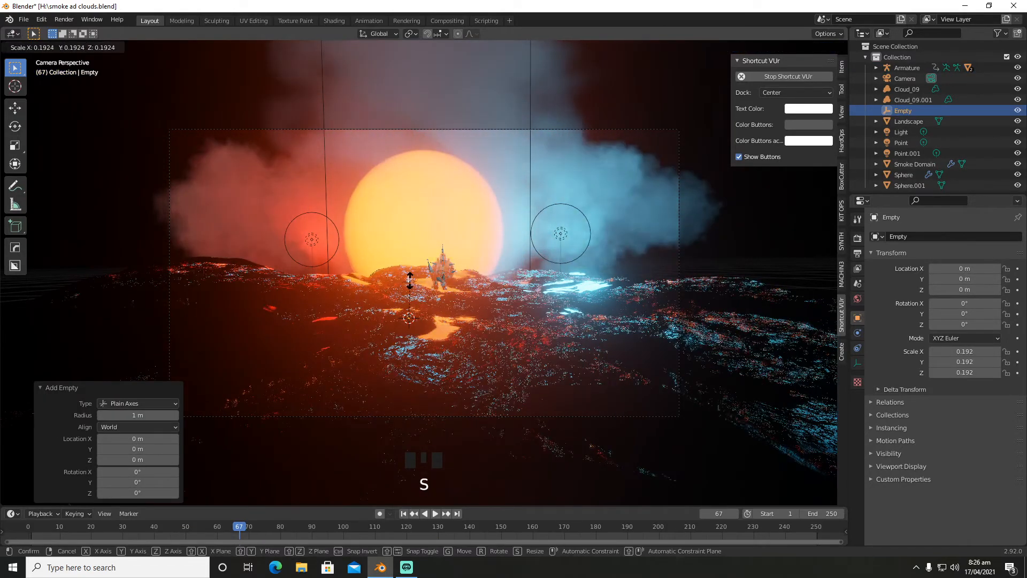
click(410, 279)
Raise the empty about 0.23 m along Z and move it about 0.15 m along Y to the kneeling figure, ending in camera view
key(g)
key(z)
click(420, 226)
key(g)
key(y)
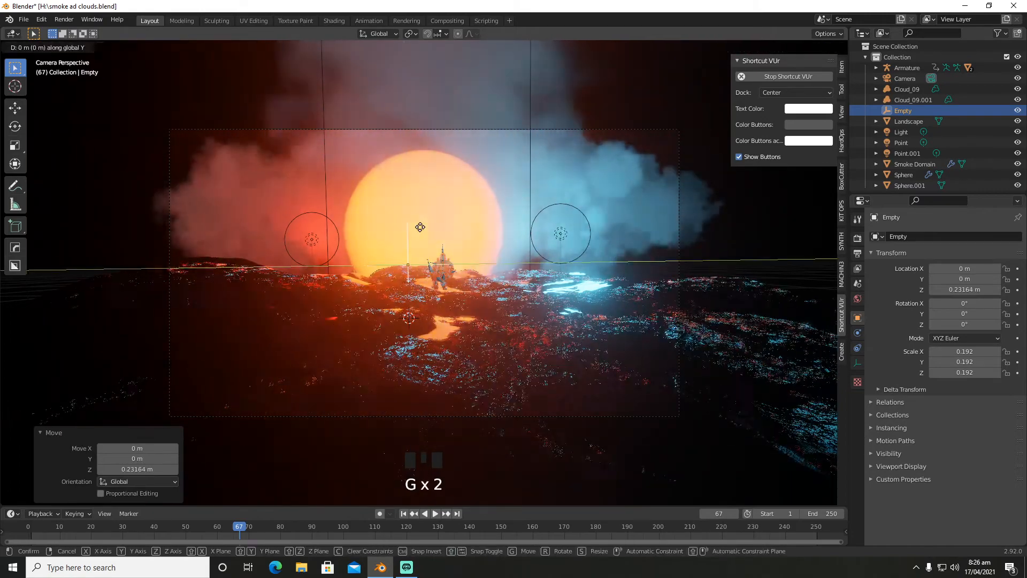
click(454, 224)
middle_drag(454, 225, 551, 258)
key(KP_0)
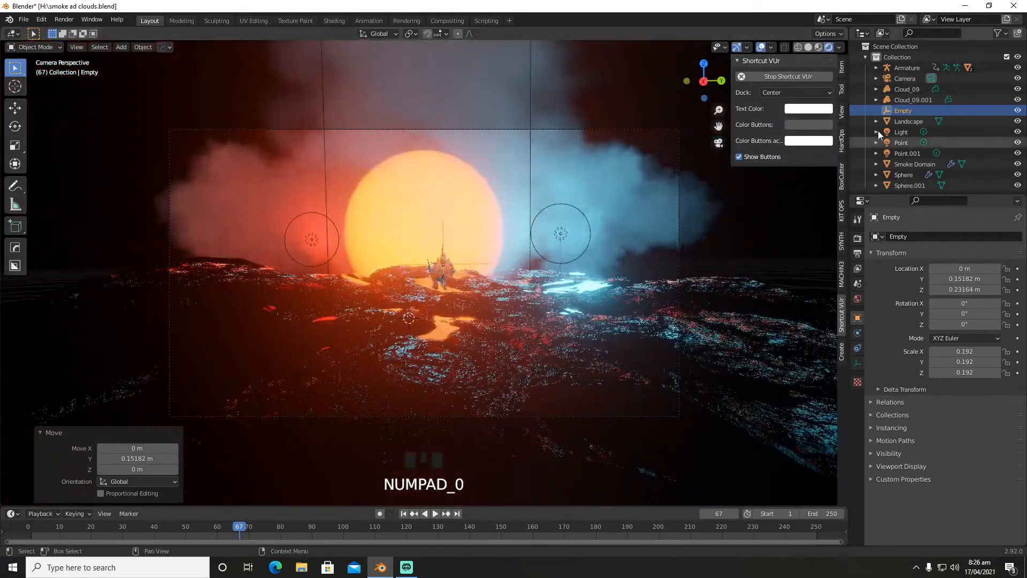
Save the file and enable the Camera's depth of field, focused on the Empty with an F-Stop of 2.3
click(909, 78)
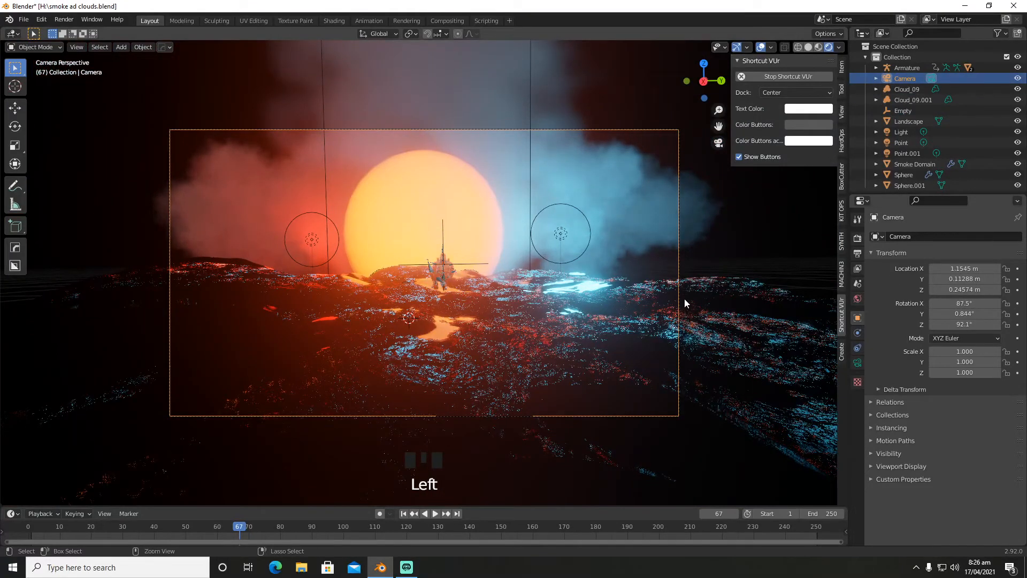
key(ctrl+s)
click(857, 363)
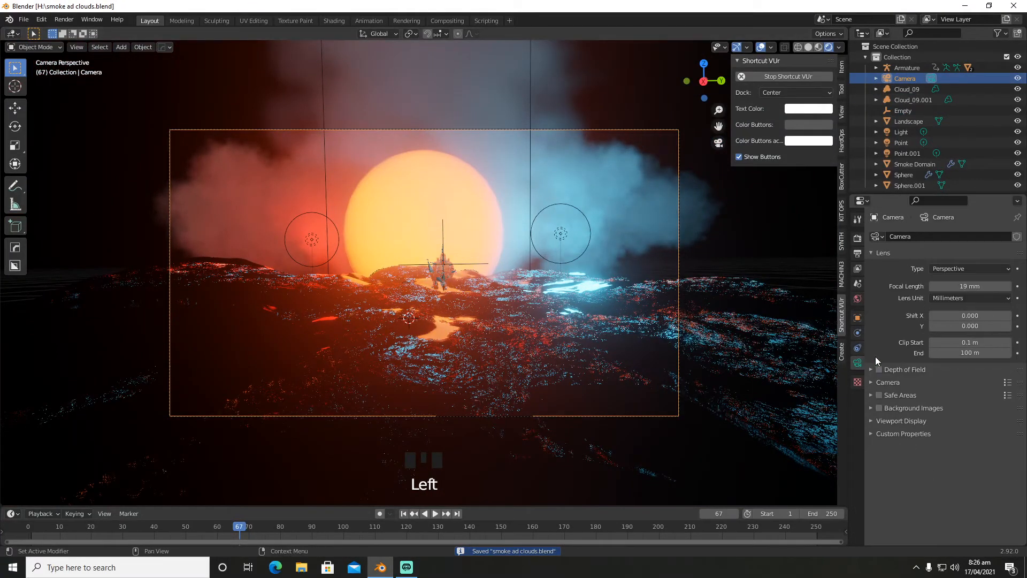
click(874, 369)
click(877, 369)
click(954, 386)
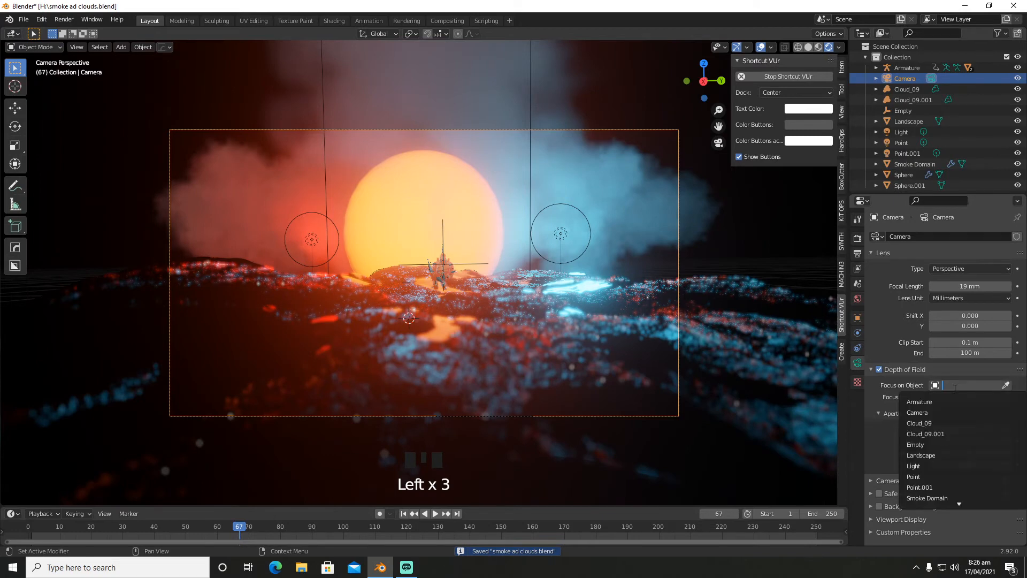
text(e)
click(939, 401)
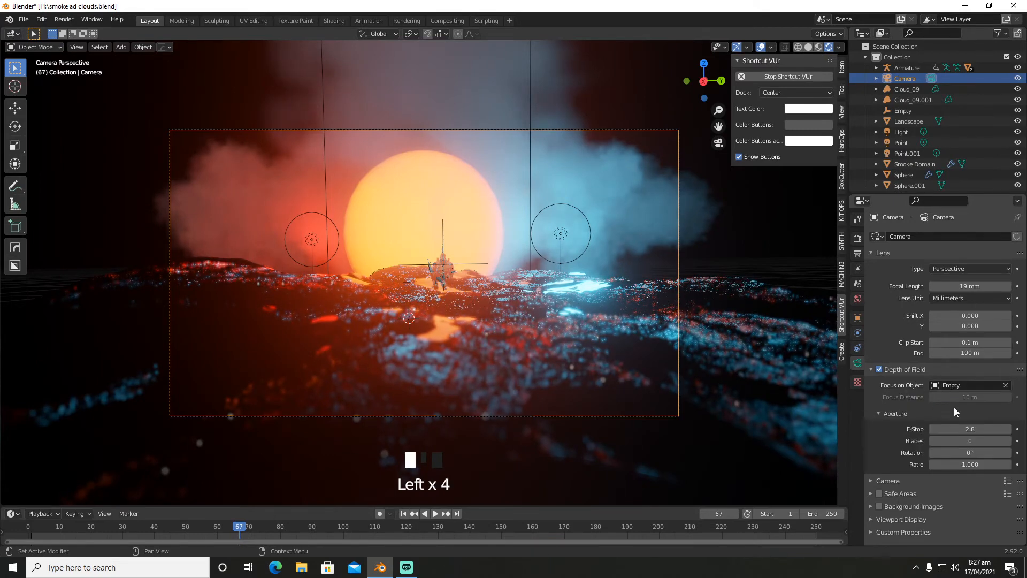
mouse_move(970, 427)
mouse_down()
mouse_move(983, 427)
mouse_move(946, 427)
mouse_move(967, 428)
mouse_up()
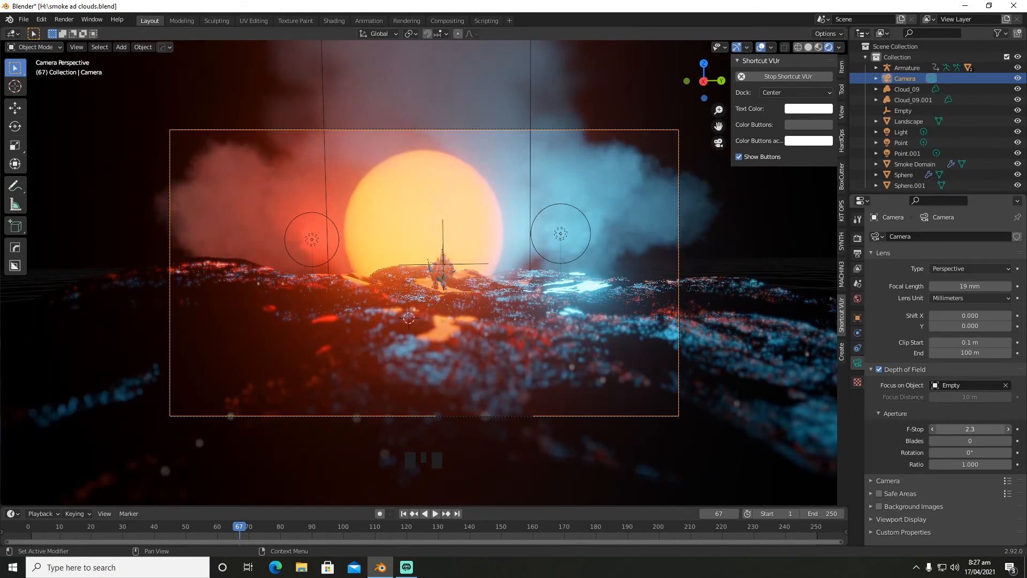
Save the file and try rendering the current frame with Cycles, returning the render engine to Eevee
click(859, 238)
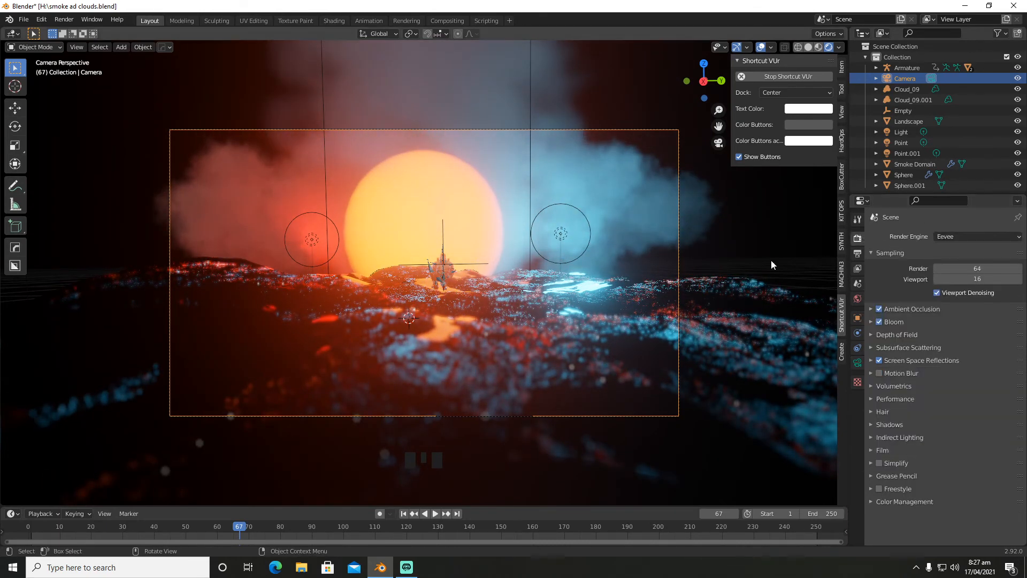
key(ctrl+s)
click(950, 240)
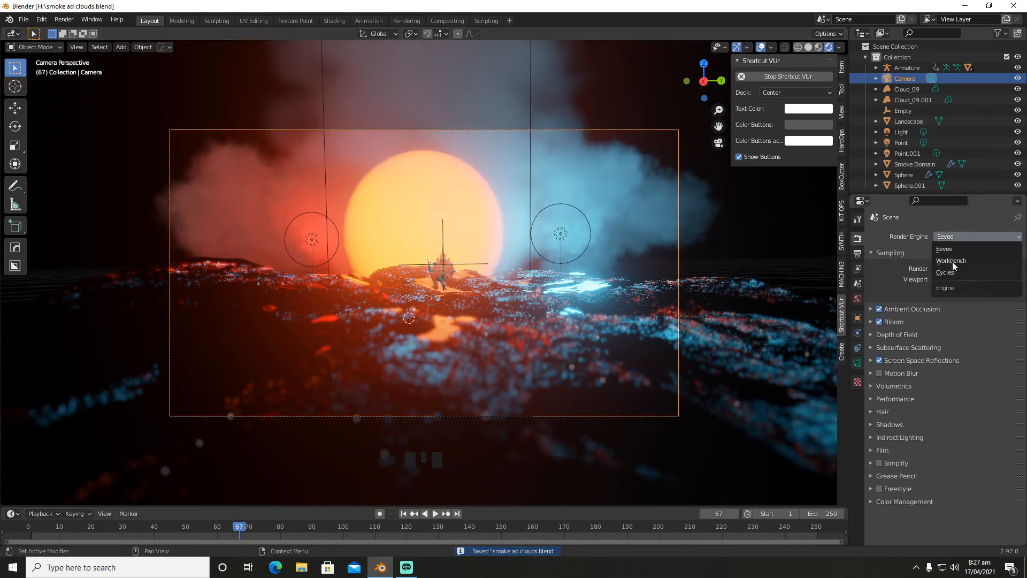
click(955, 276)
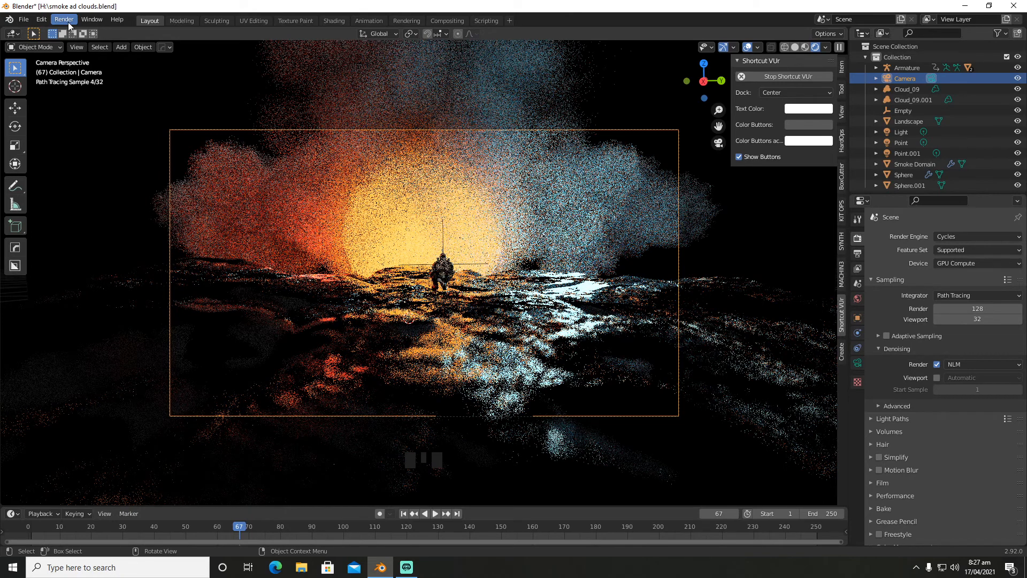
click(68, 21)
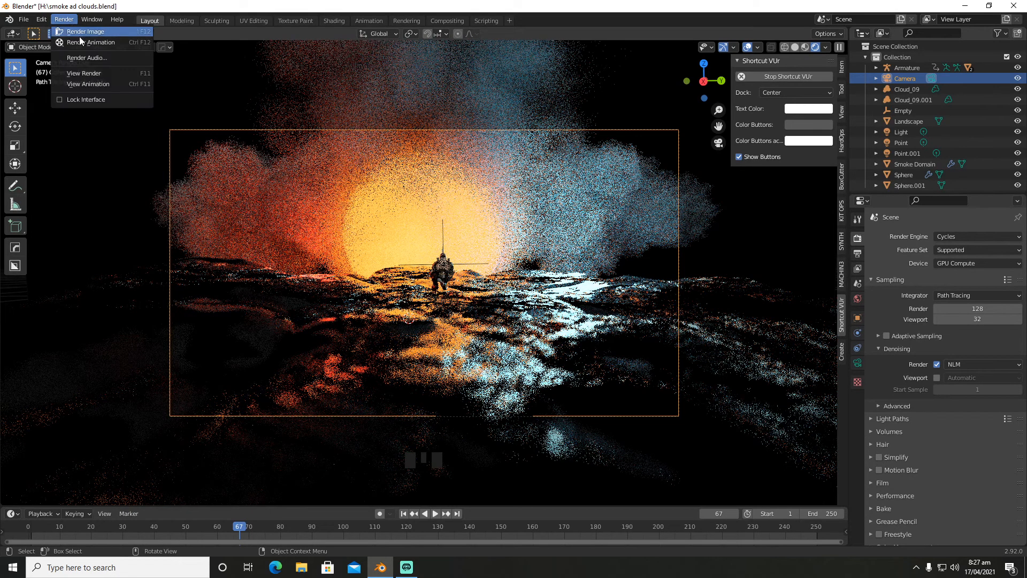
click(81, 34)
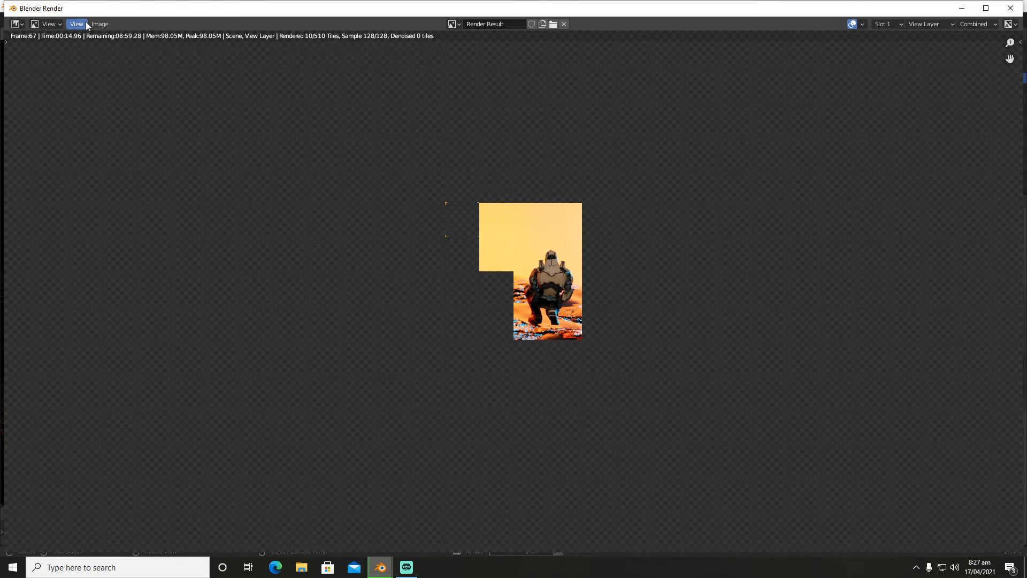
click(1010, 8)
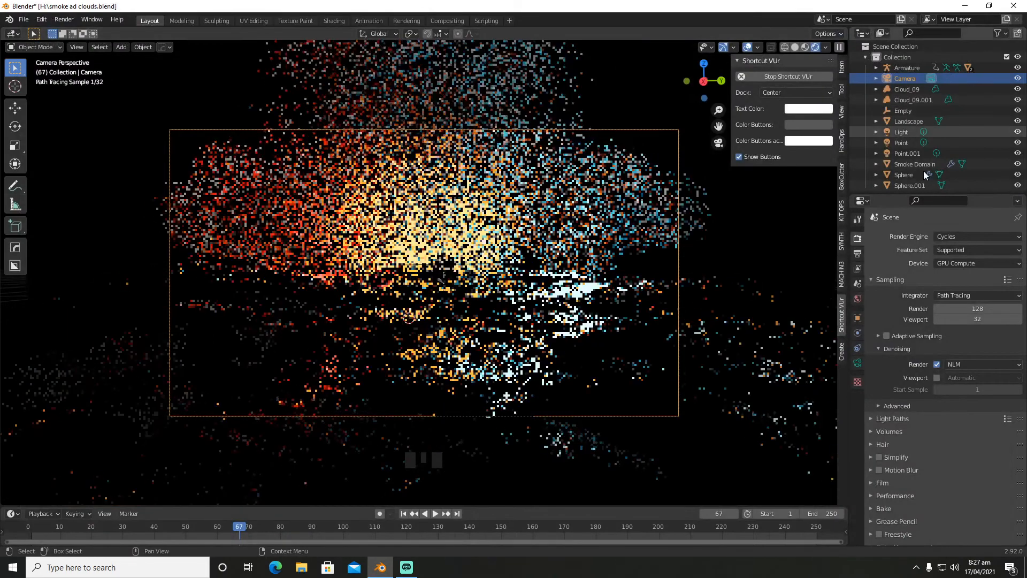
click(968, 237)
click(968, 247)
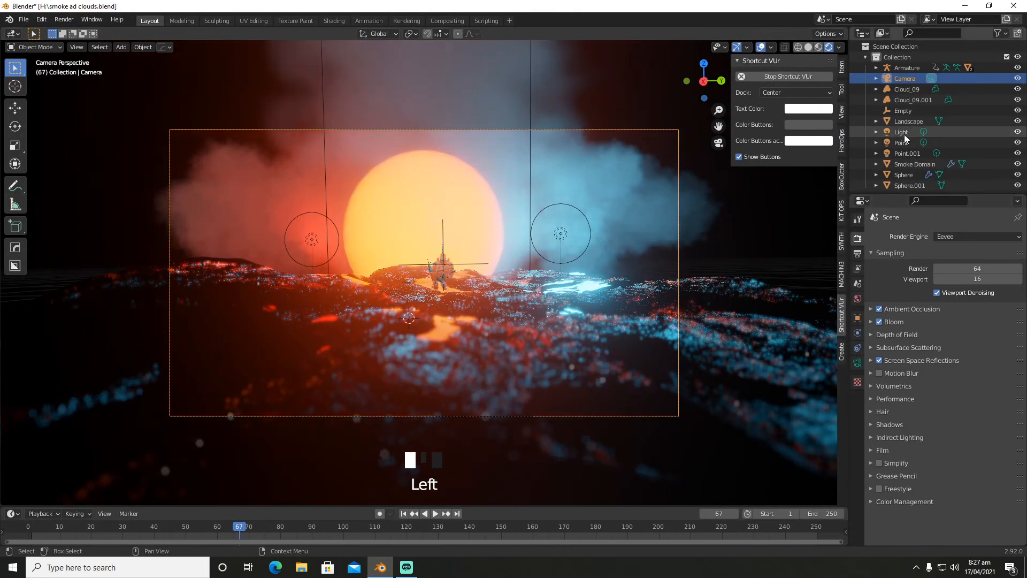
Delete the Light object from the scene and save the file
click(904, 133)
right_click(904, 134)
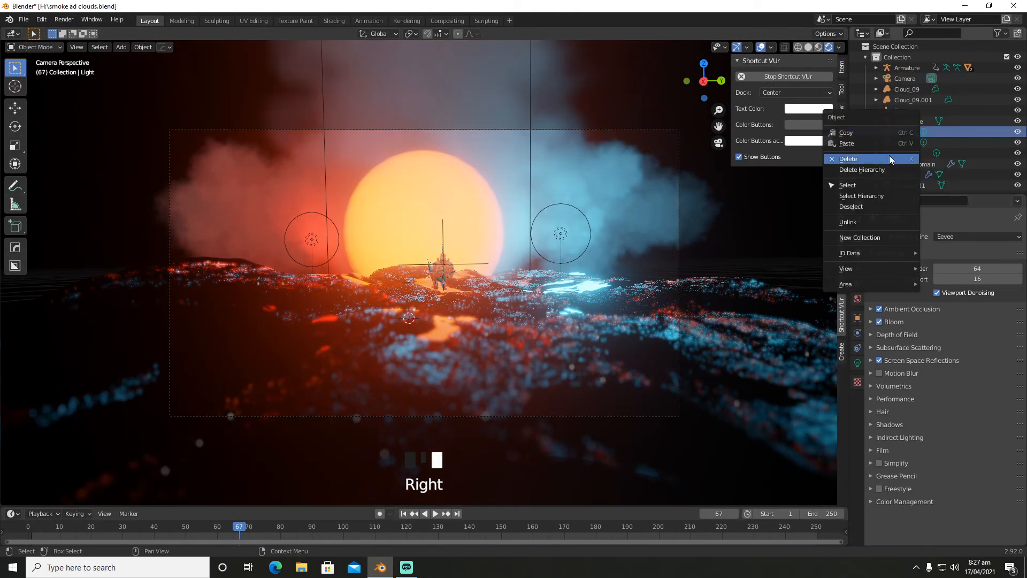
click(889, 156)
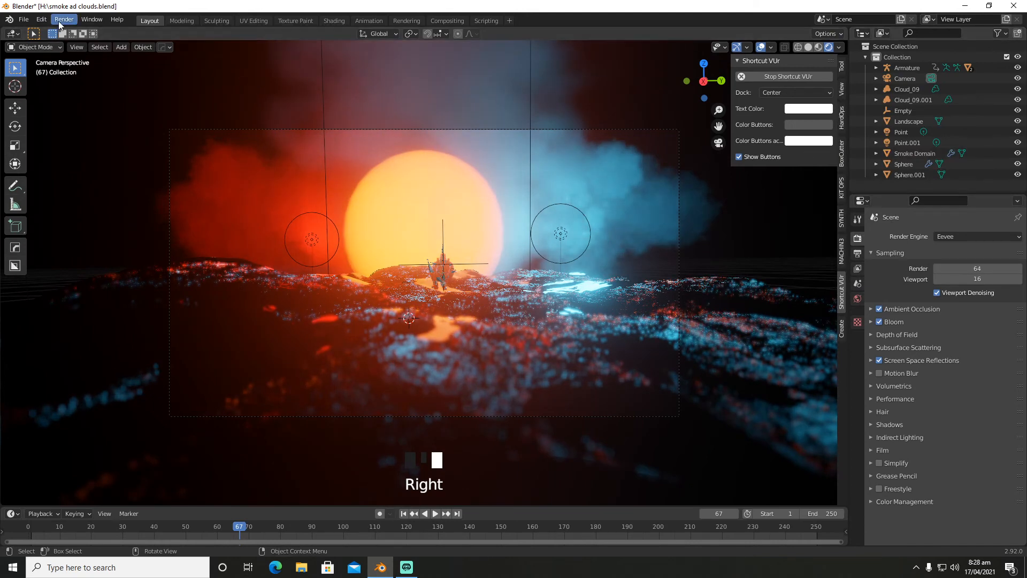
key(ctrl+s)
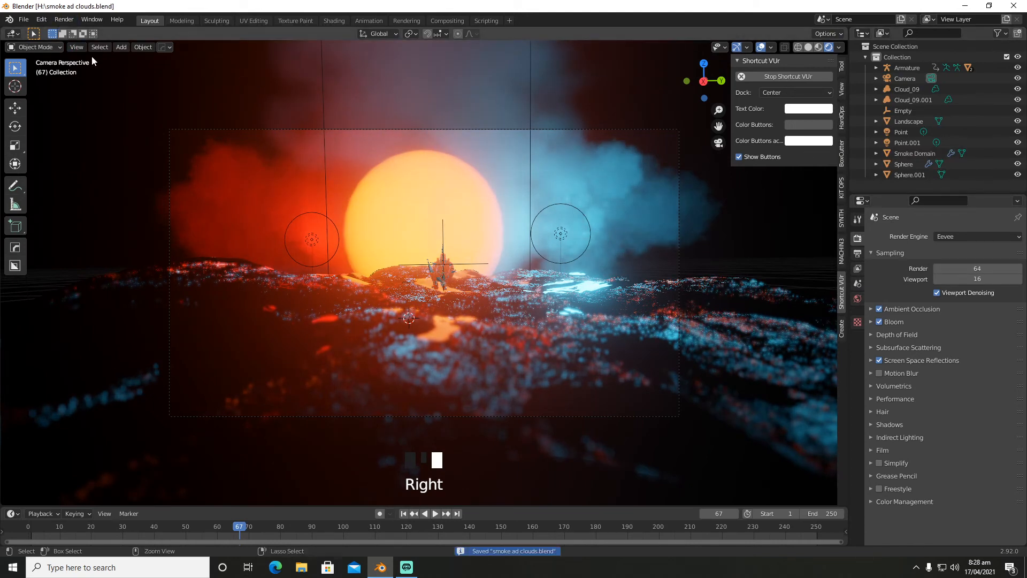
Set the render engine to Cycles and render the current frame as an image
click(951, 239)
click(952, 268)
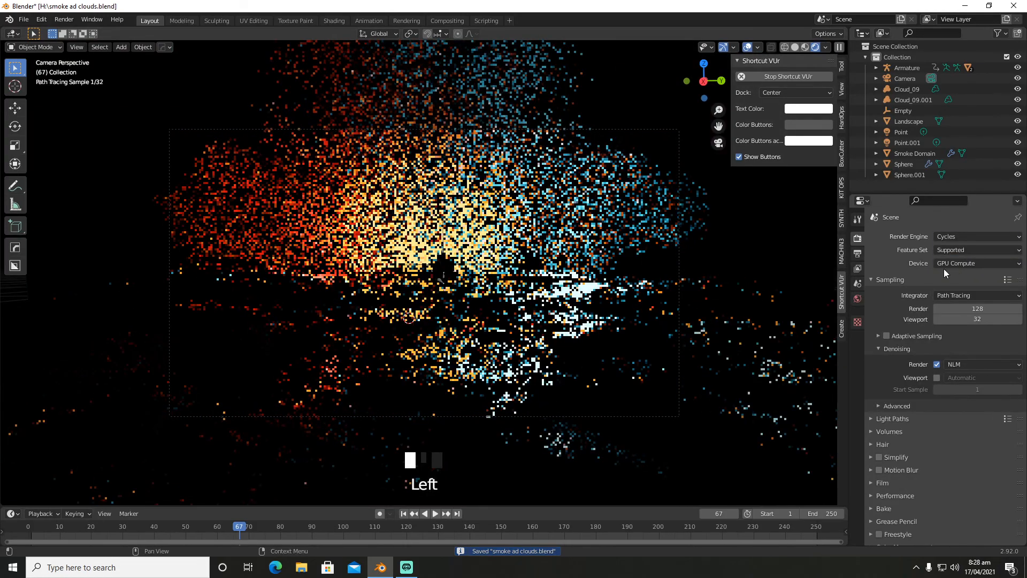
click(64, 19)
click(69, 31)
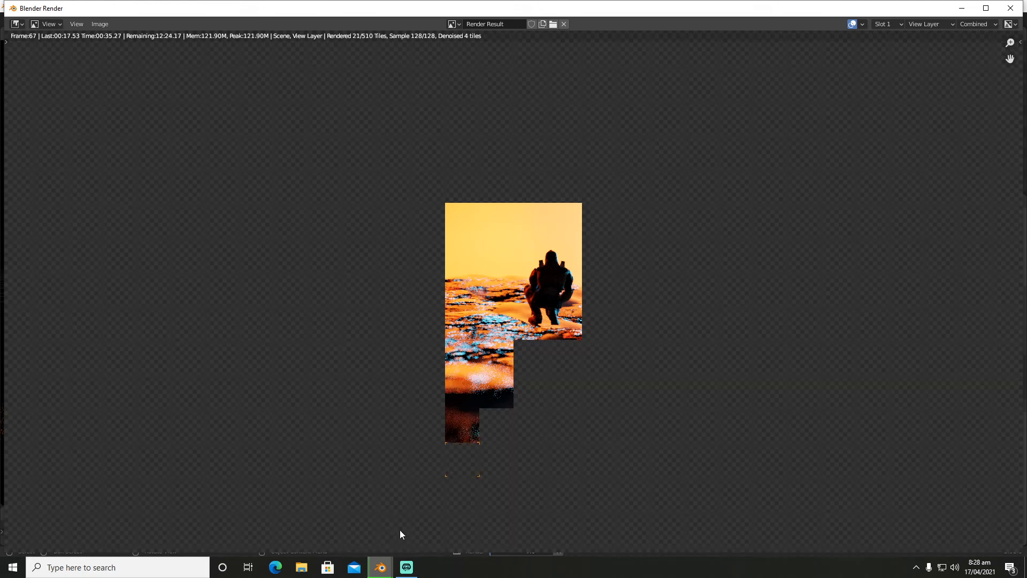
Bring the Blender Render window back to the front to view the rendered image
click(407, 567)
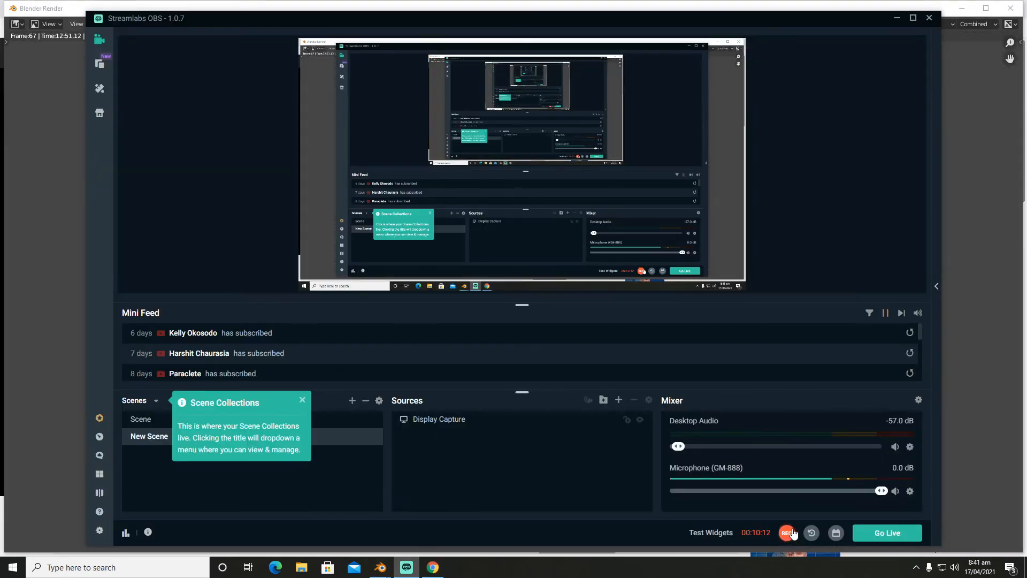
mouse_move(392, 571)
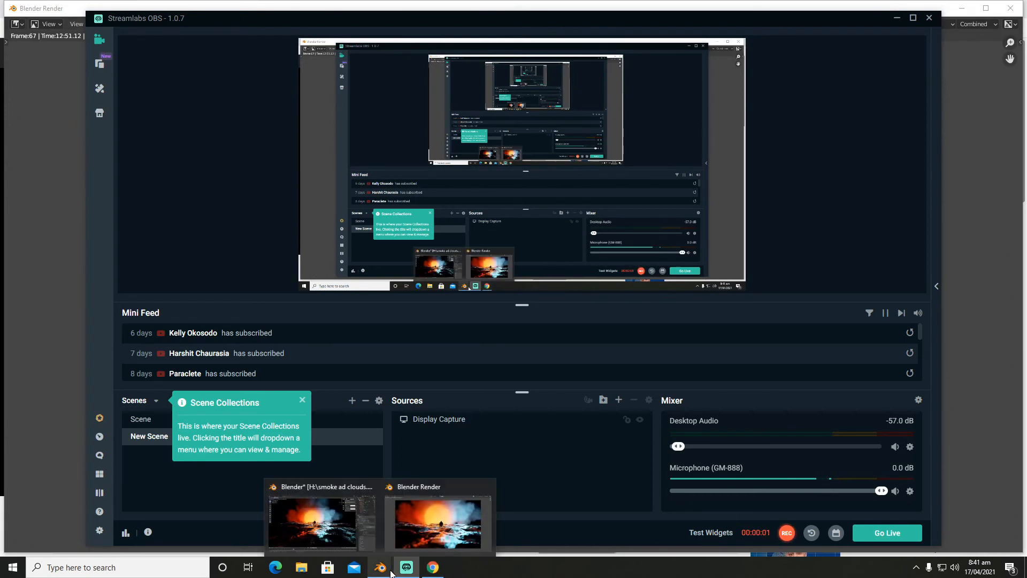
click(423, 539)
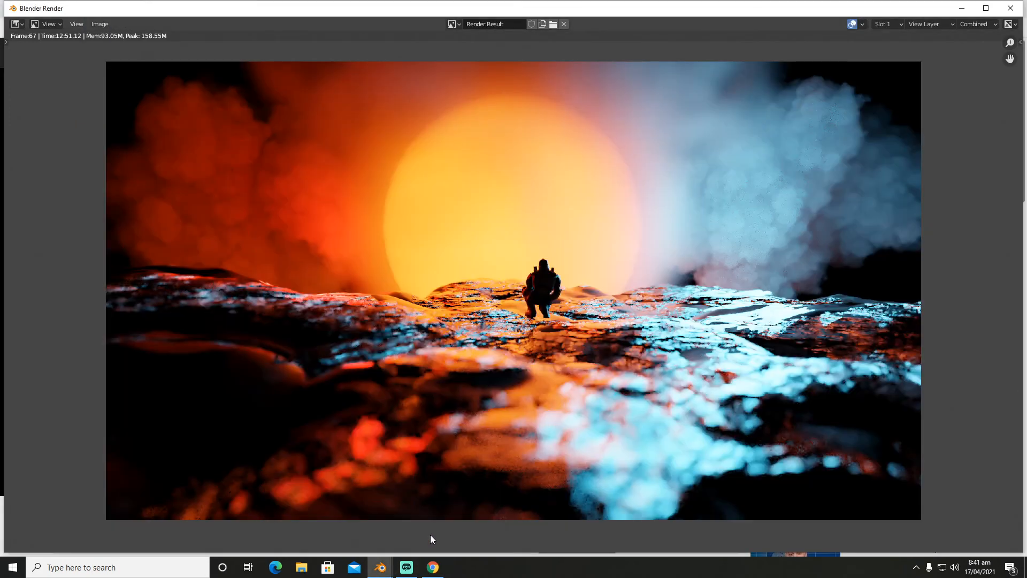